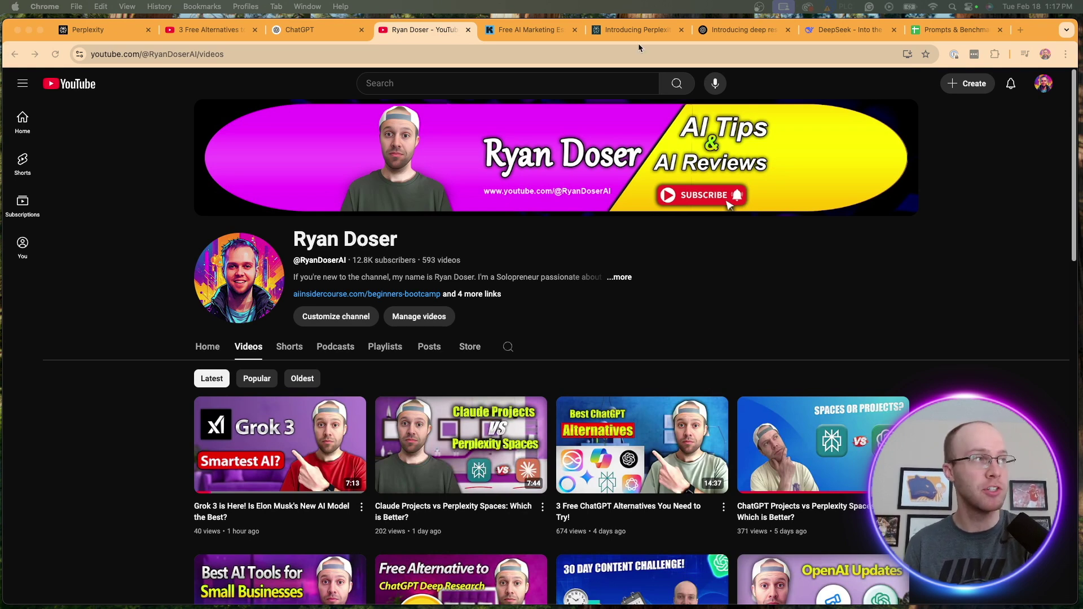
- View the Free AI Marketing Essentials Guide sign-up page and highlight its heading
click(524, 29)
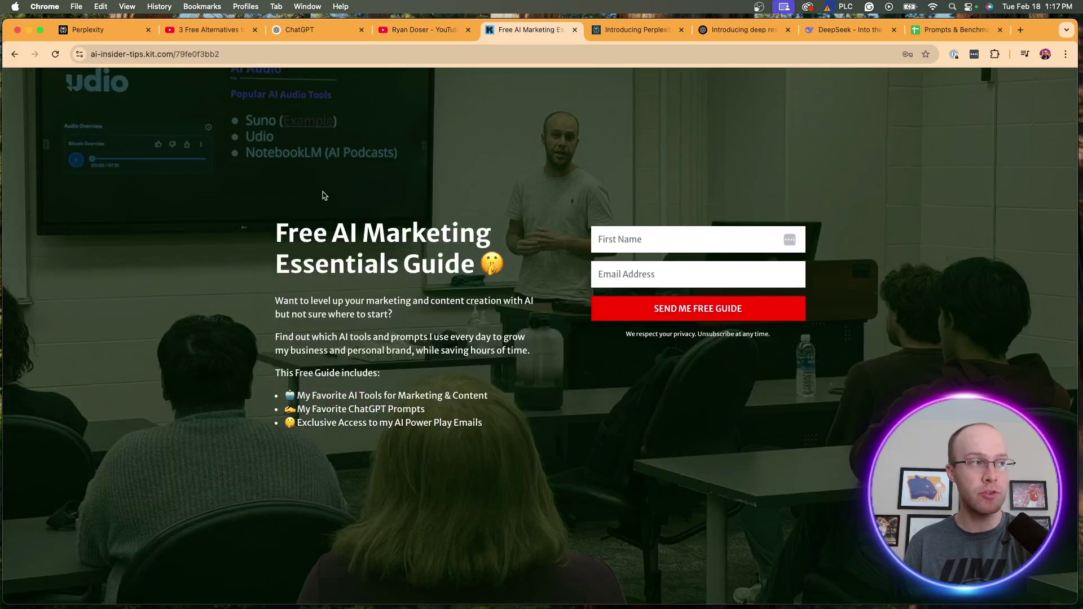
drag(278, 228, 510, 295)
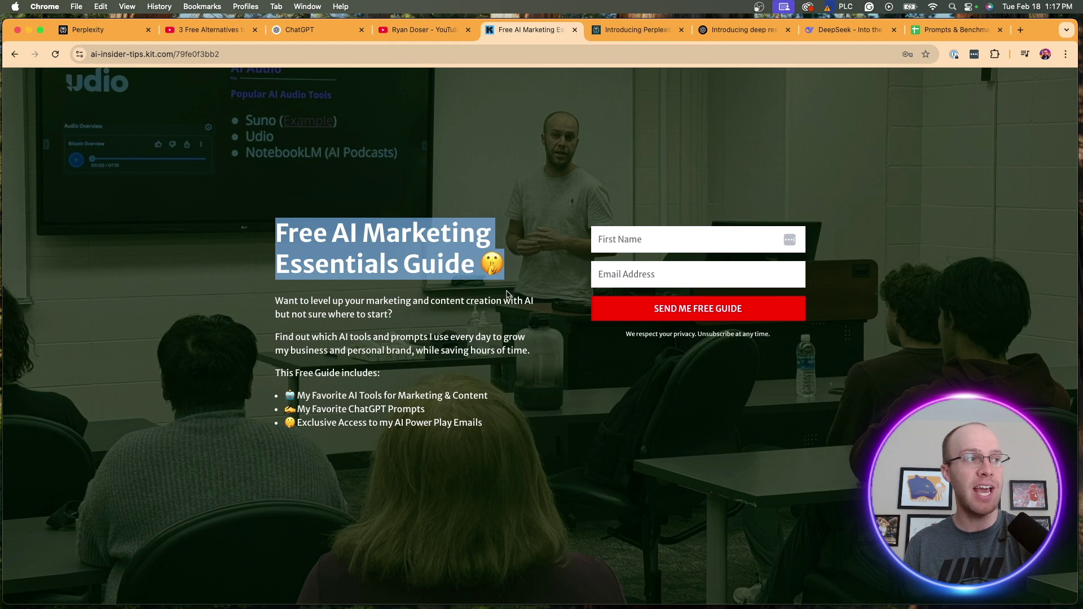
click(371, 165)
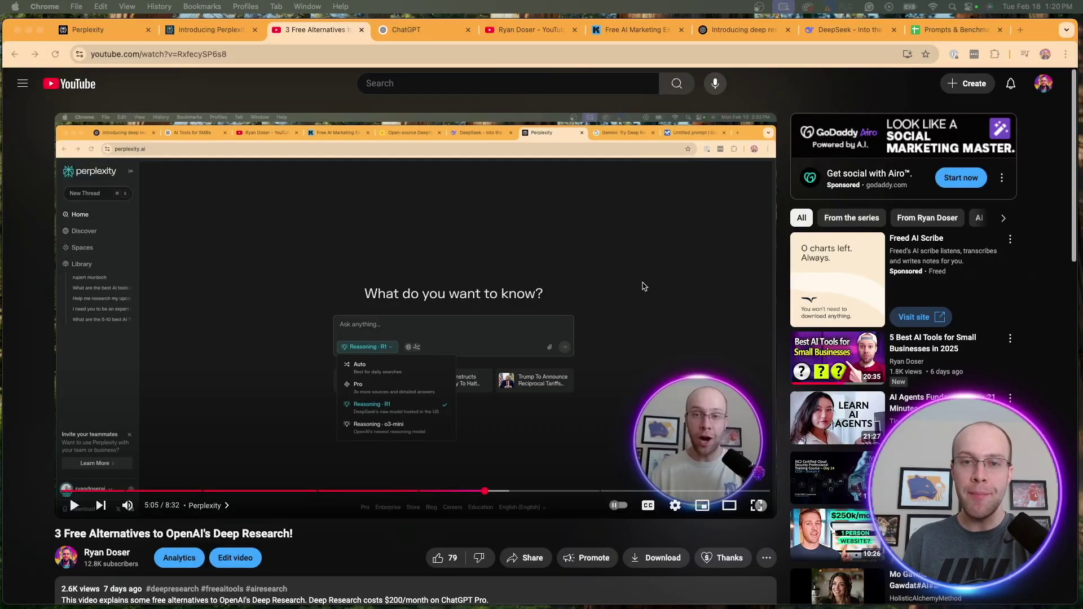
- Examine the title of the "3 Free Alternatives to OpenAI's Deep Research!" video and the viewer comment about Perplexity's own Deep Research
scroll(539, 367, down, 5)
drag(296, 351, 57, 351)
click(337, 352)
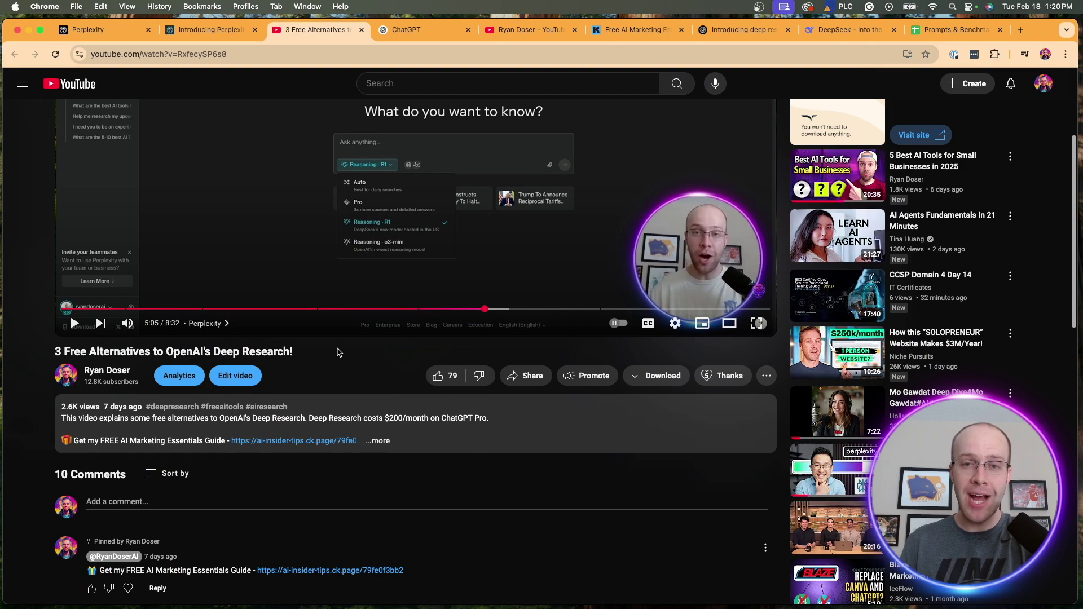
scroll(337, 351, down, 5)
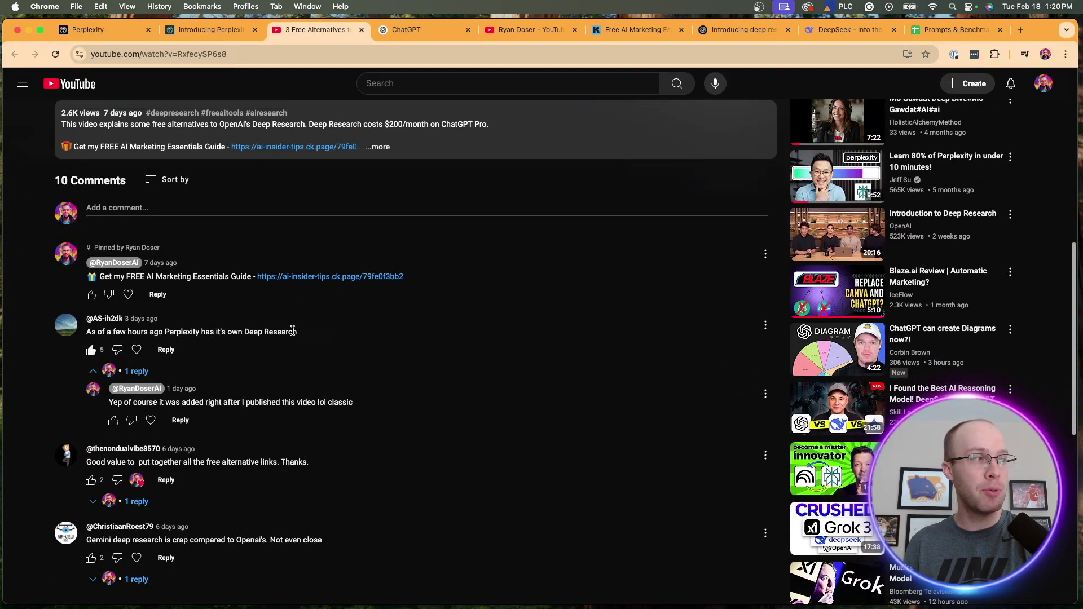
drag(293, 331, 118, 330)
click(192, 330)
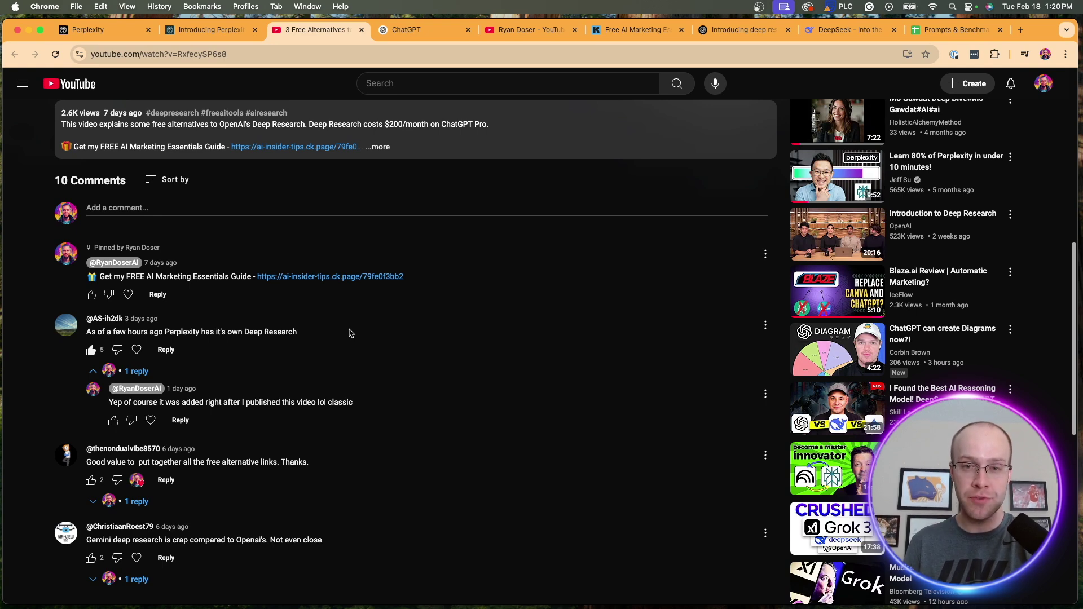
- View Perplexity's search mode options, and highlight the Deep Research query limits for Pro subscribers and non-subscribers in the launch article
click(132, 31)
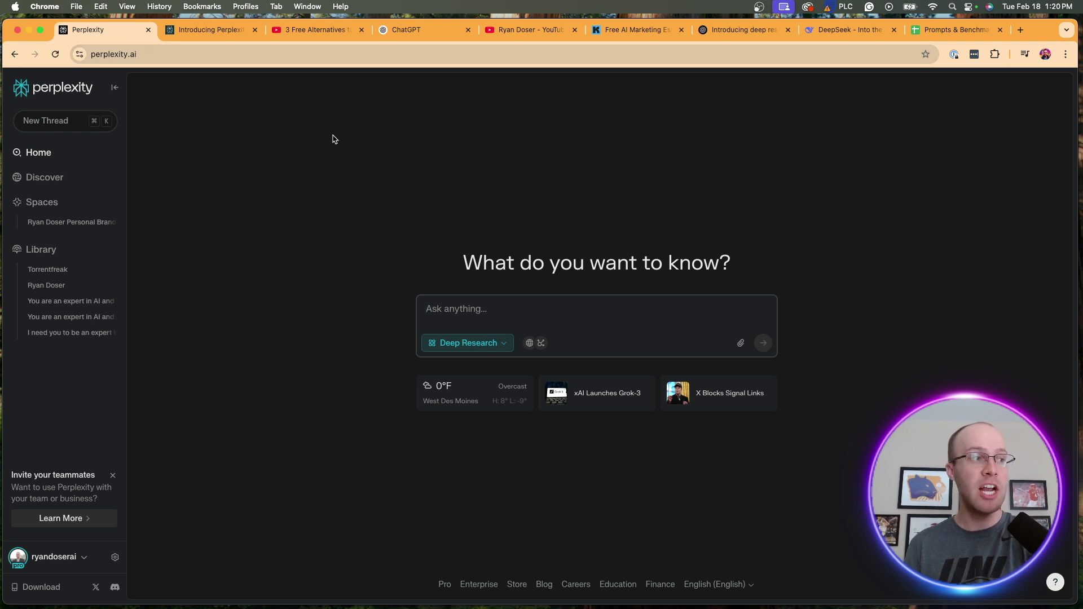
click(435, 343)
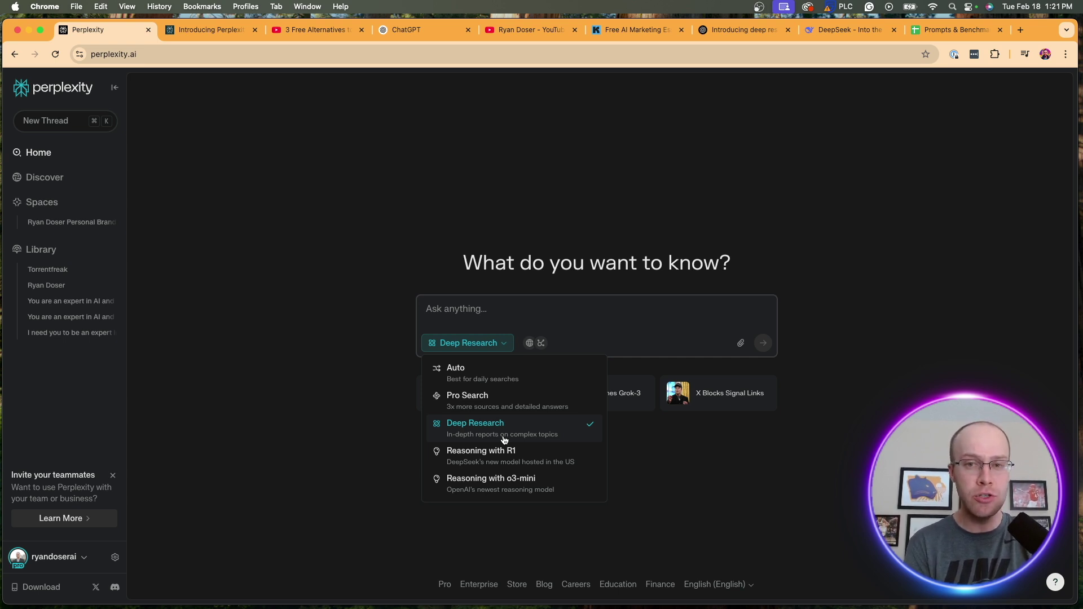
click(211, 31)
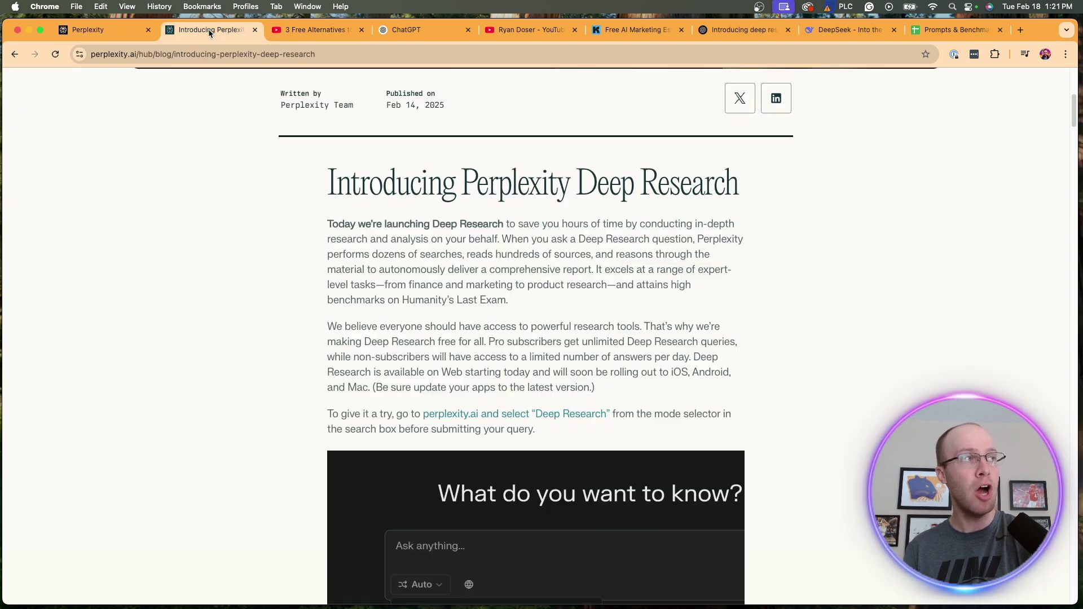
scroll(488, 322, down, 1)
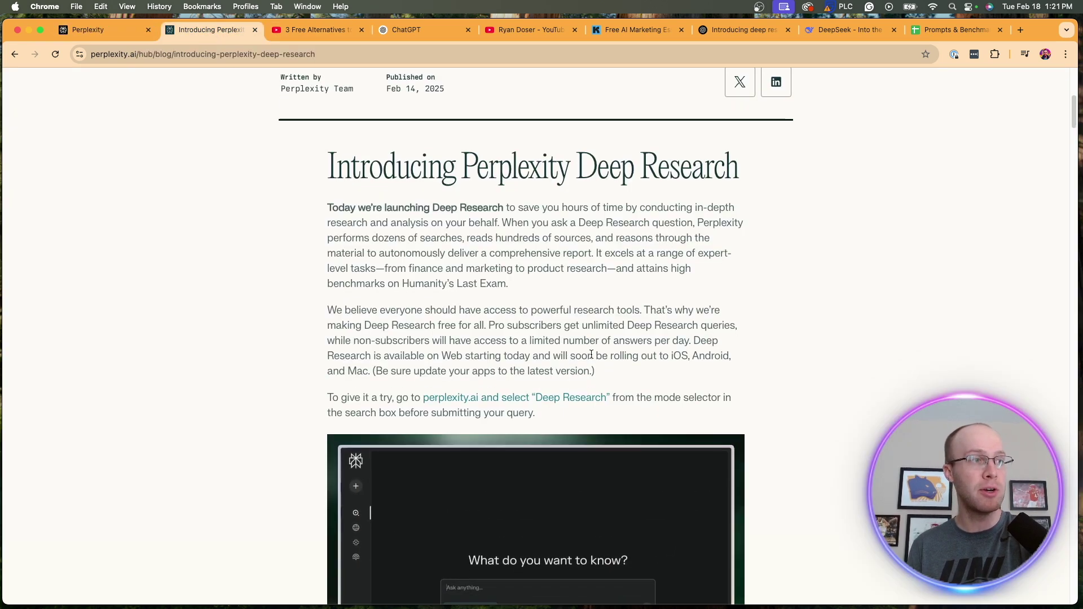
drag(488, 325, 690, 342)
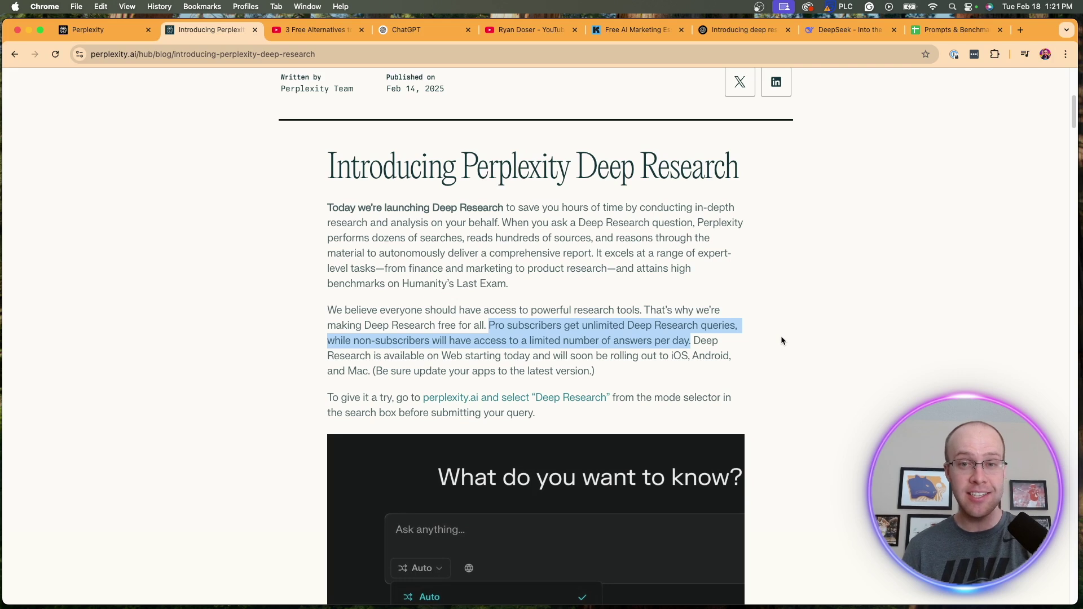
- View the Deep research option on ChatGPT's new chat page and return to Perplexity
click(439, 29)
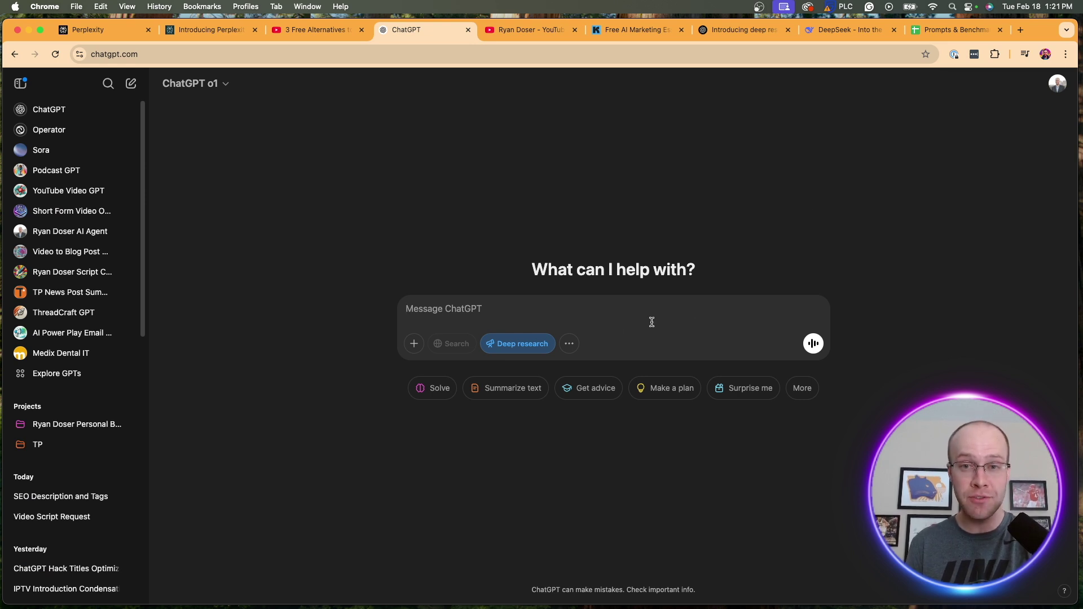
click(98, 33)
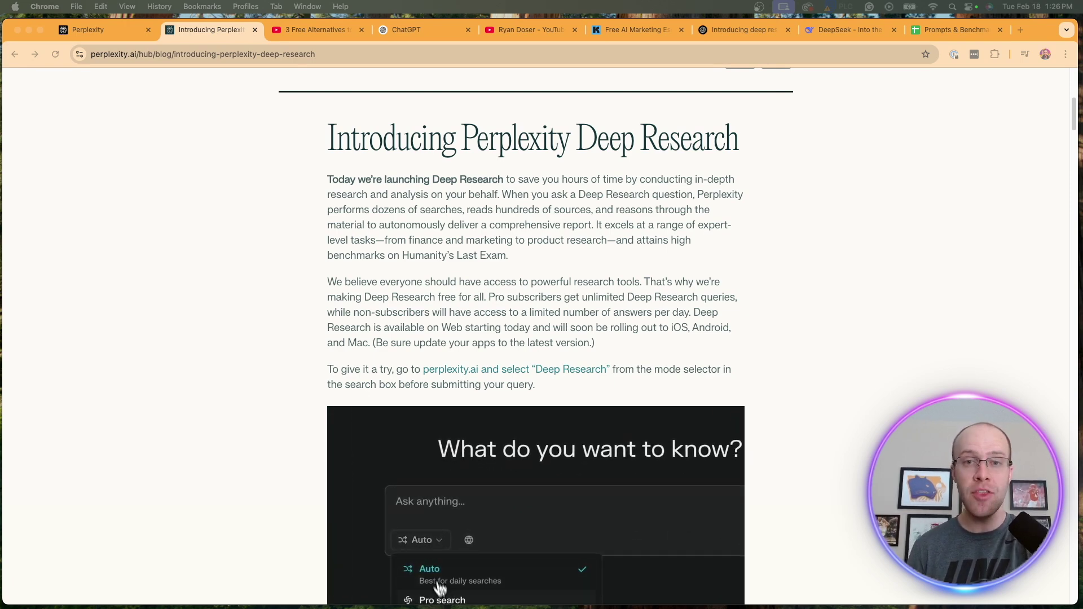
- Read the How It Works section of the Perplexity Deep Research article, including its export and share options
scroll(813, 296, down, 5)
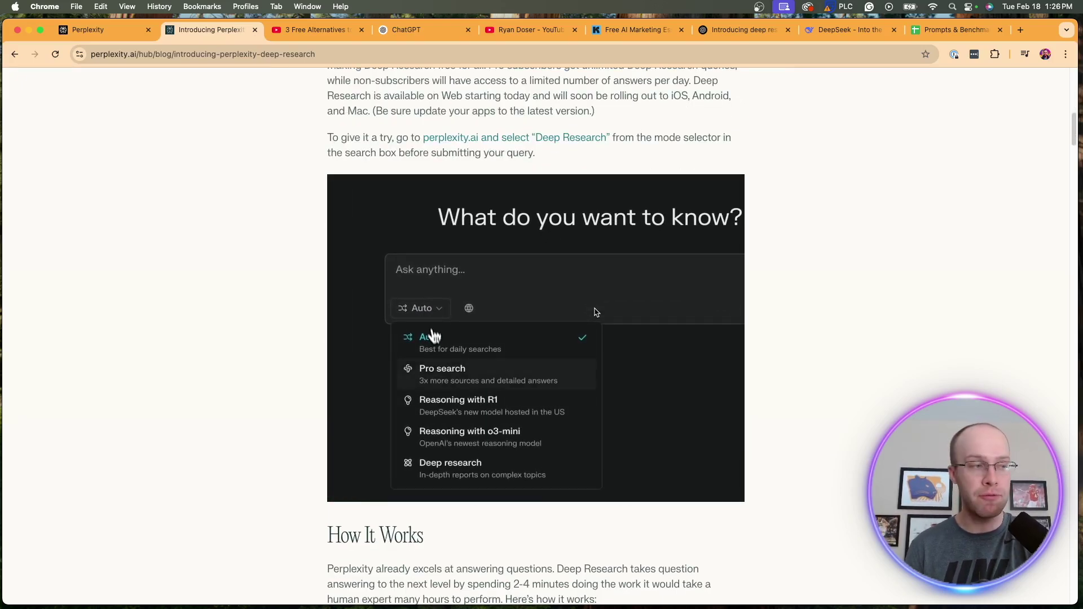
scroll(597, 312, down, 8)
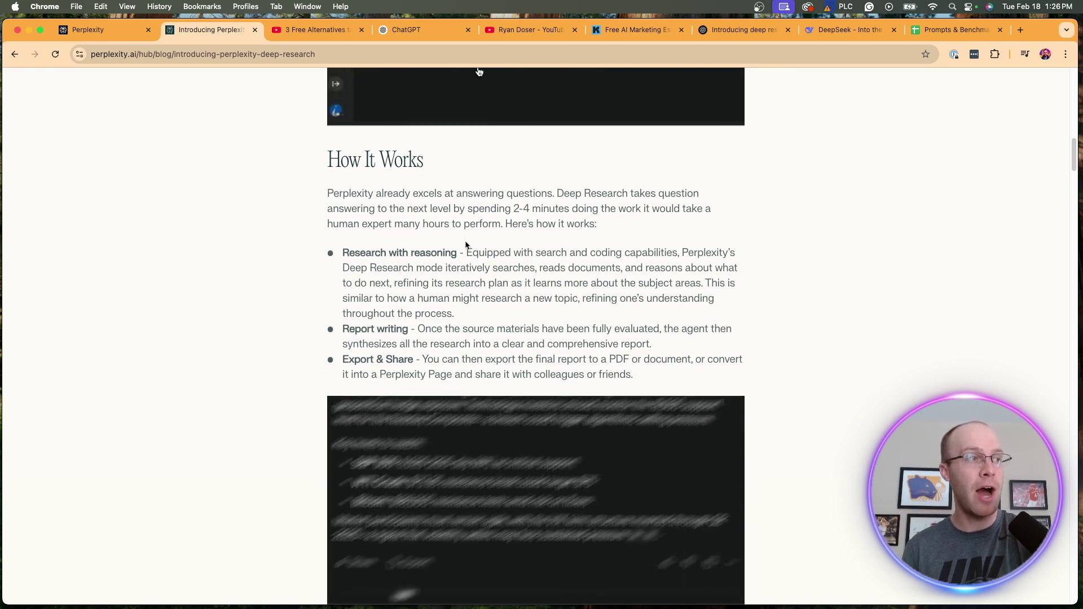
scroll(466, 245, down, 6)
scroll(481, 436, up, 1)
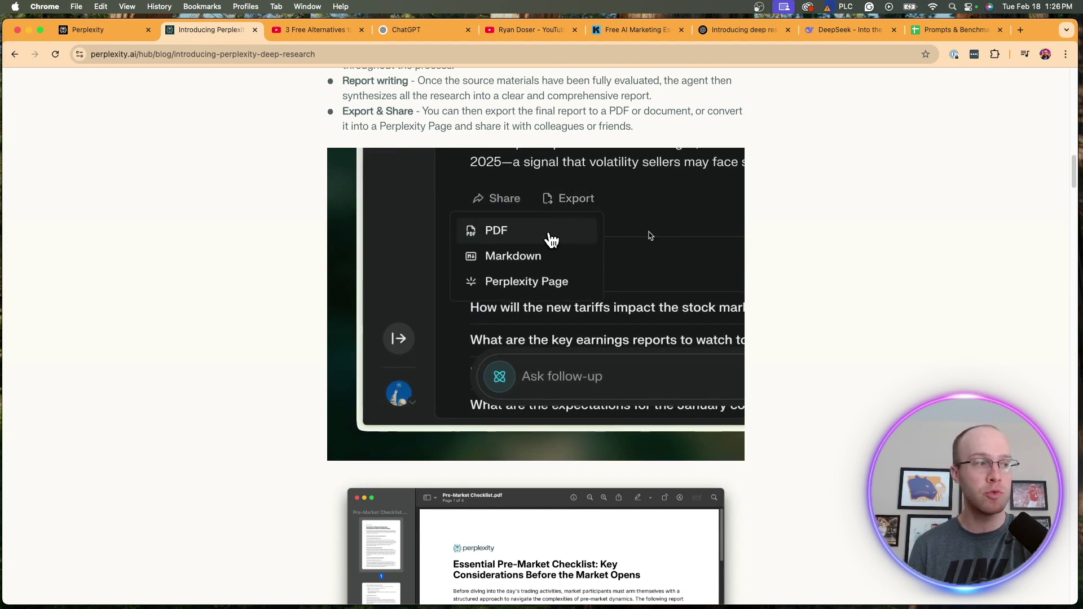
- Examine the When to Use Deep Research section and its Default versus Deep Research examples, from Finance through Travel
scroll(649, 235, down, 10)
drag(524, 252, 328, 244)
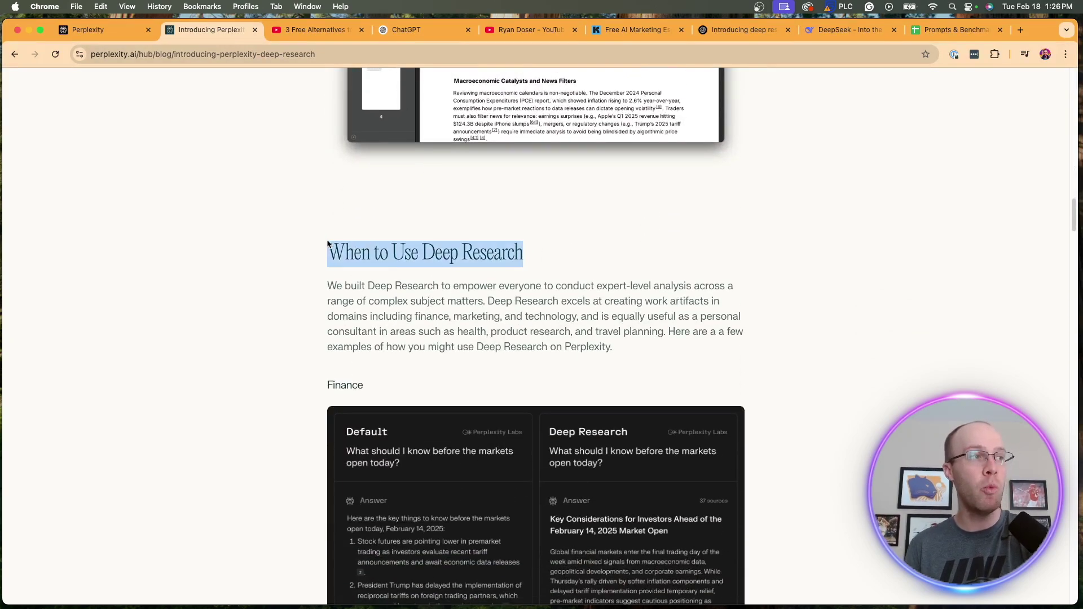
click(327, 244)
scroll(330, 237, down, 3)
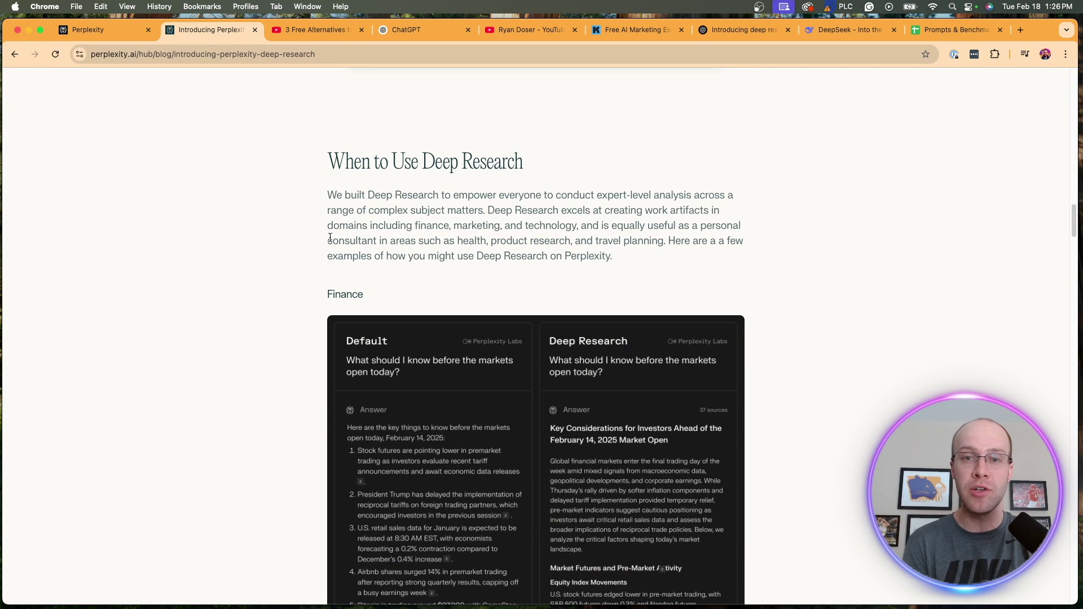
scroll(346, 237, down, 4)
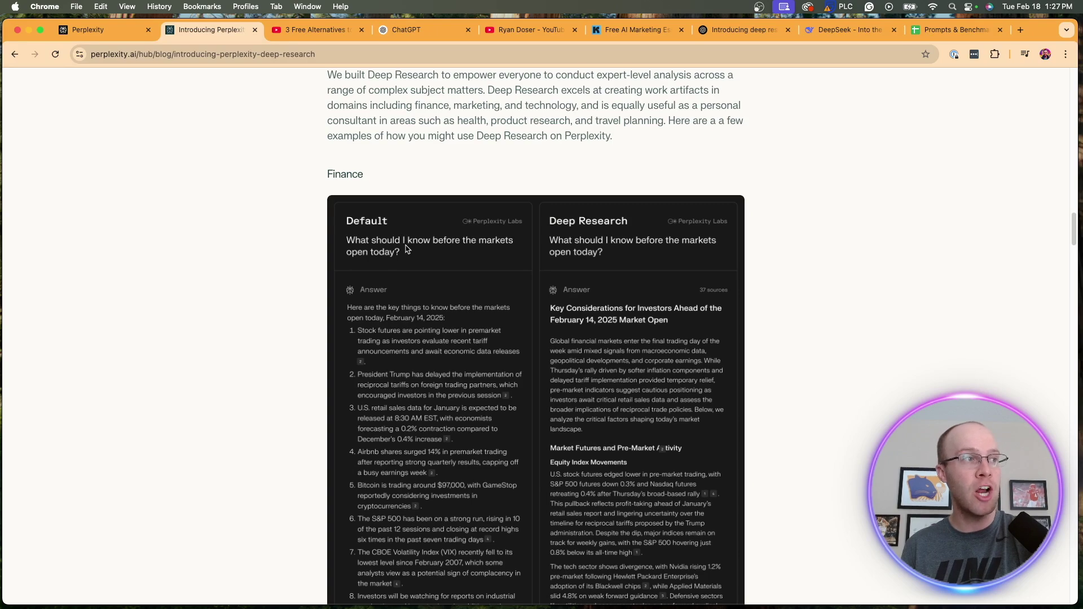
scroll(740, 247, down, 4)
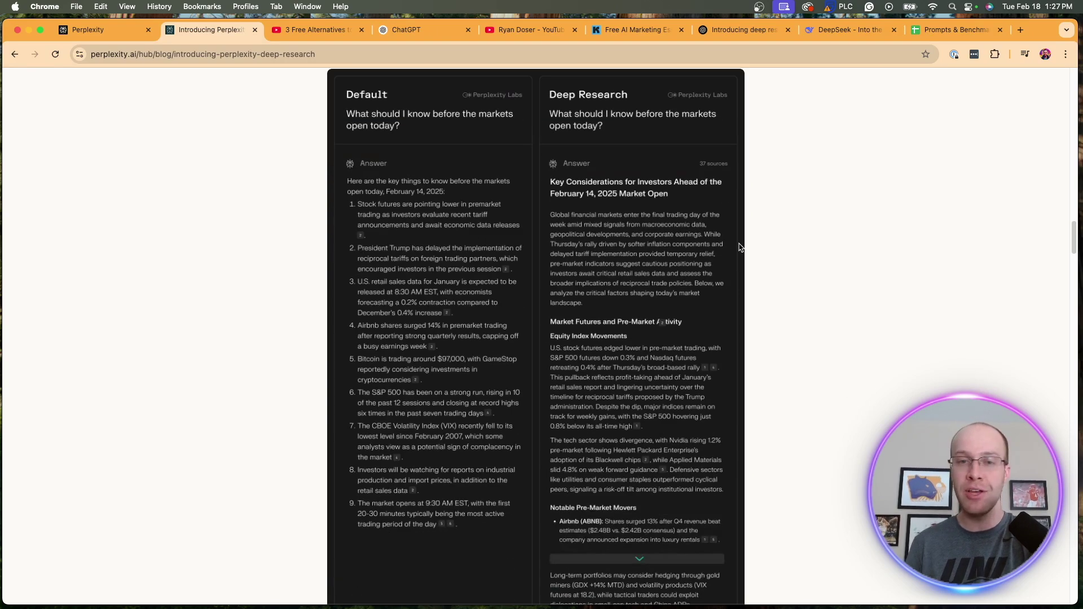
scroll(740, 247, down, 12)
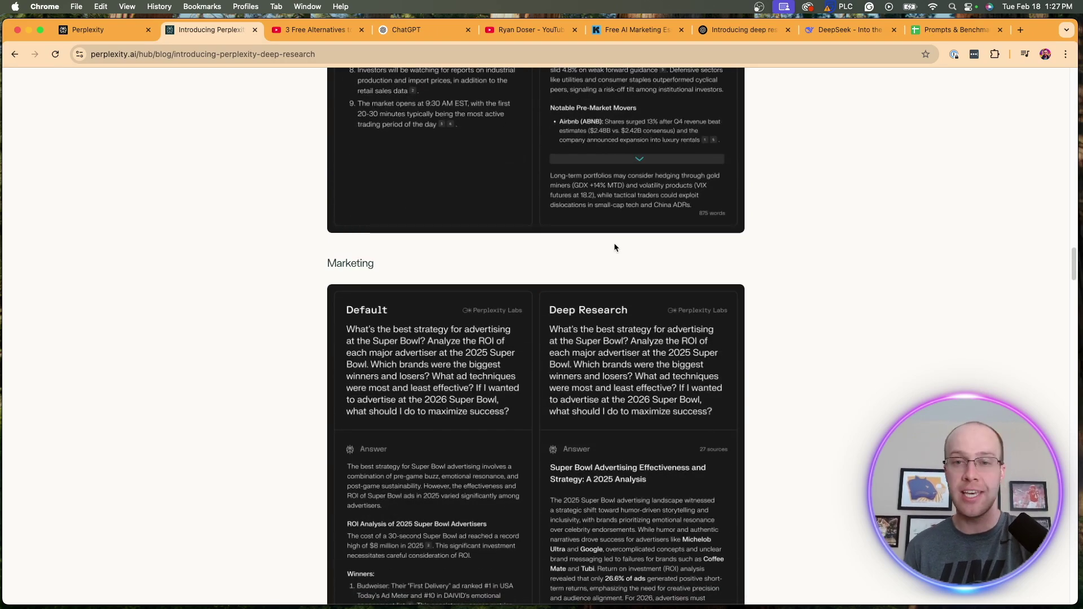
scroll(615, 247, down, 20)
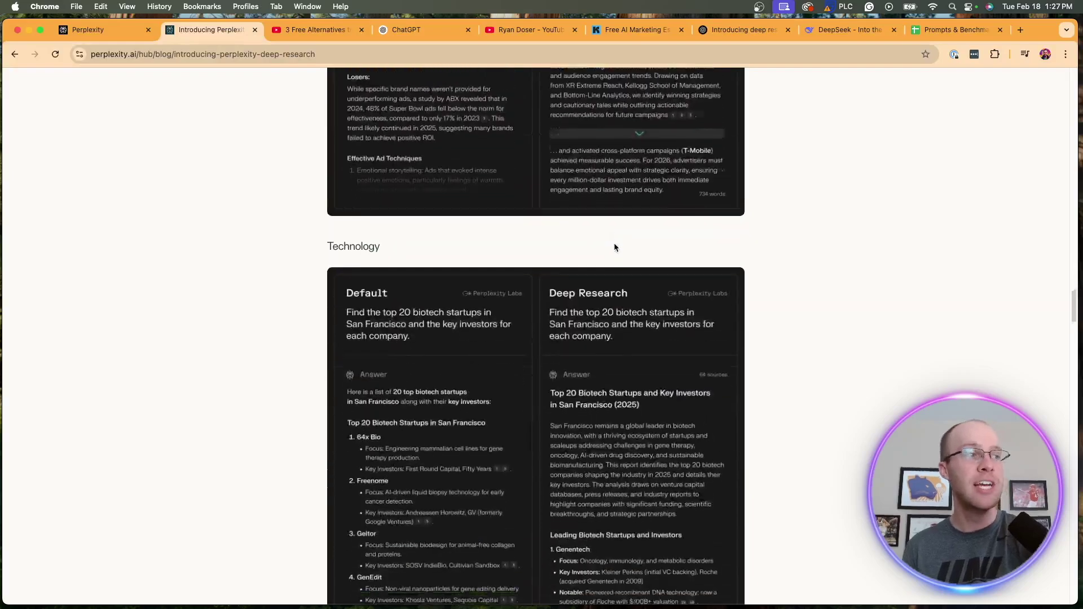
scroll(615, 247, down, 20)
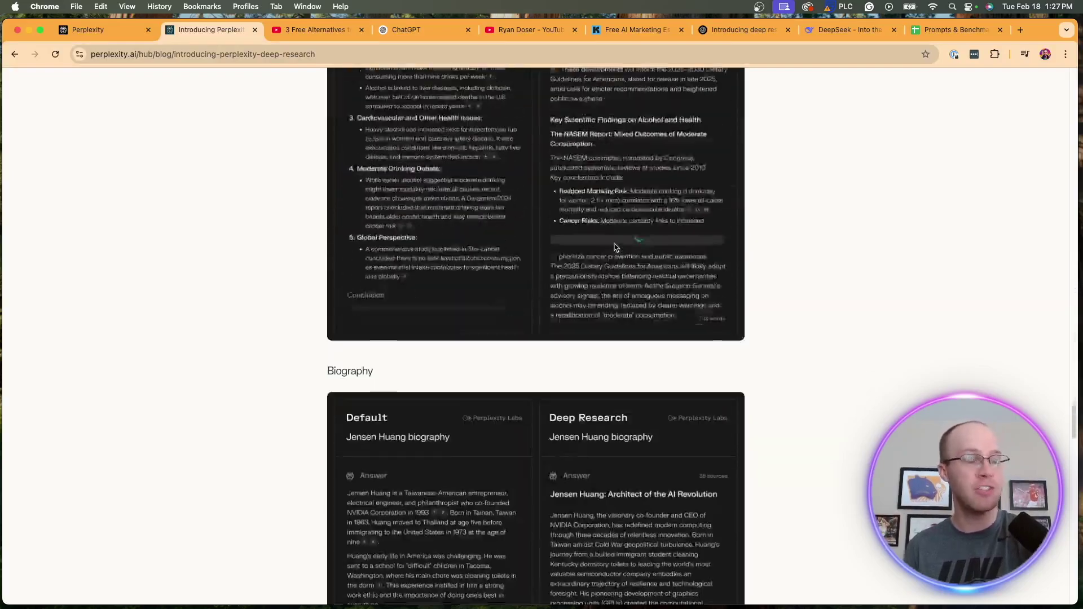
scroll(615, 247, down, 20)
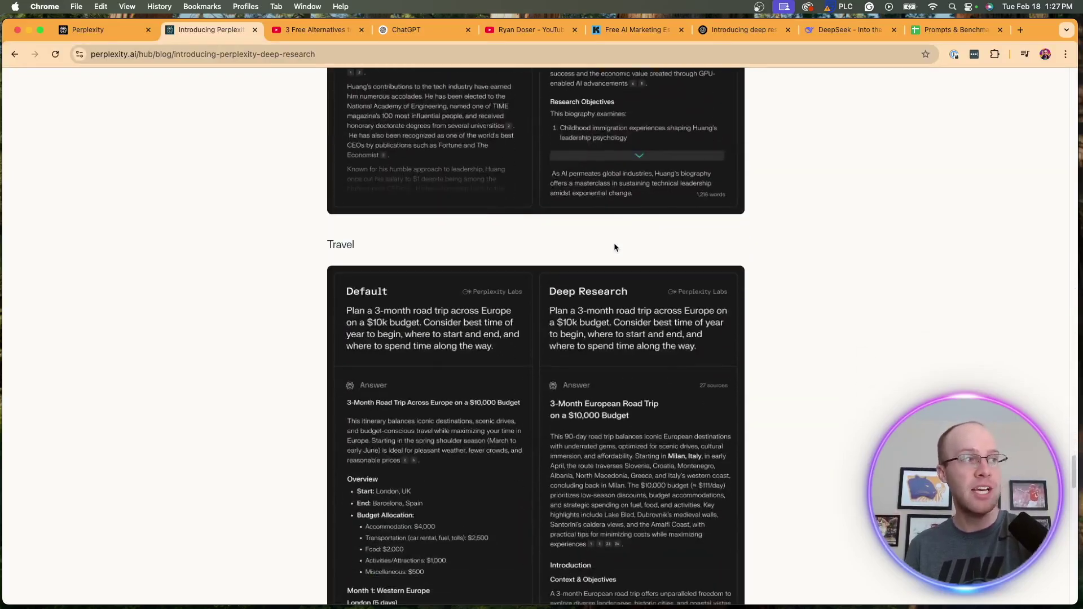
- Examine the Humanity's Last Exam and SimpleQA benchmark sections, highlighting Perplexity Deep Research's accuracy score in each
scroll(615, 247, down, 5)
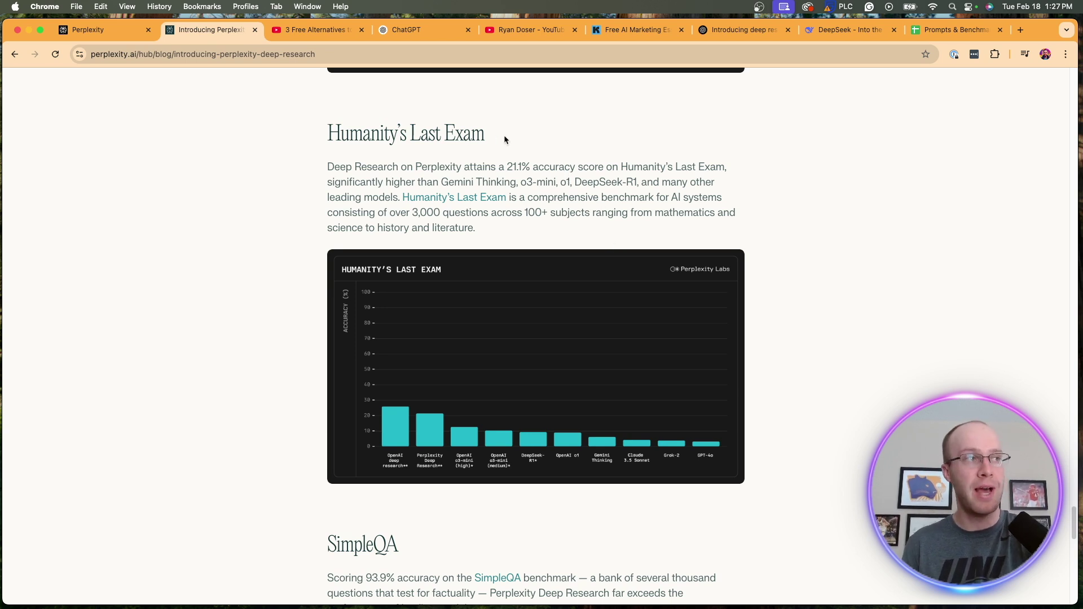
drag(507, 140, 292, 136)
click(293, 137)
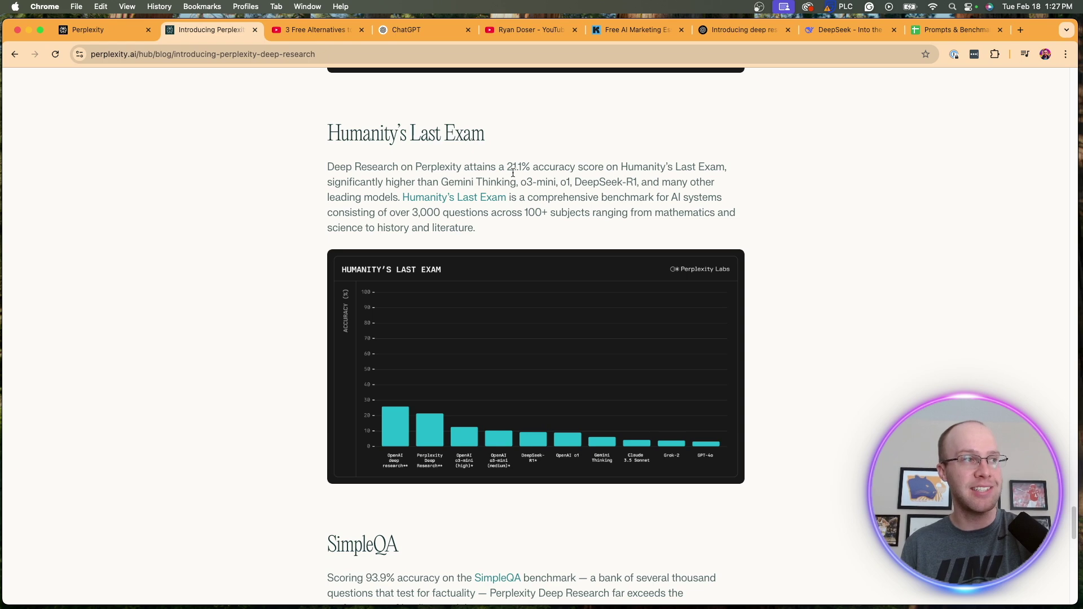
drag(506, 169, 533, 170)
click(549, 169)
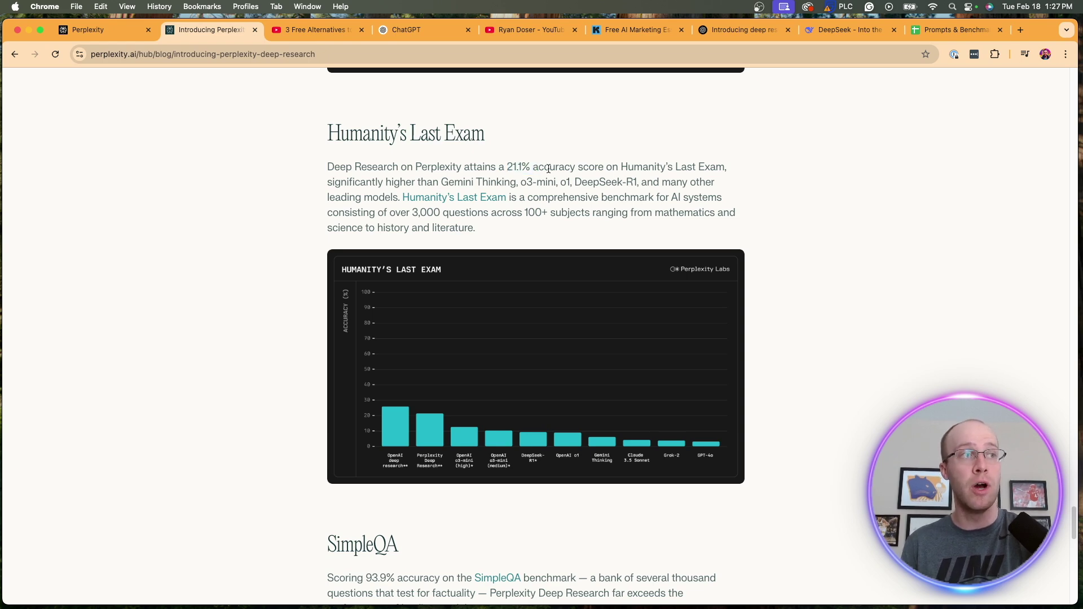
scroll(541, 186, down, 6)
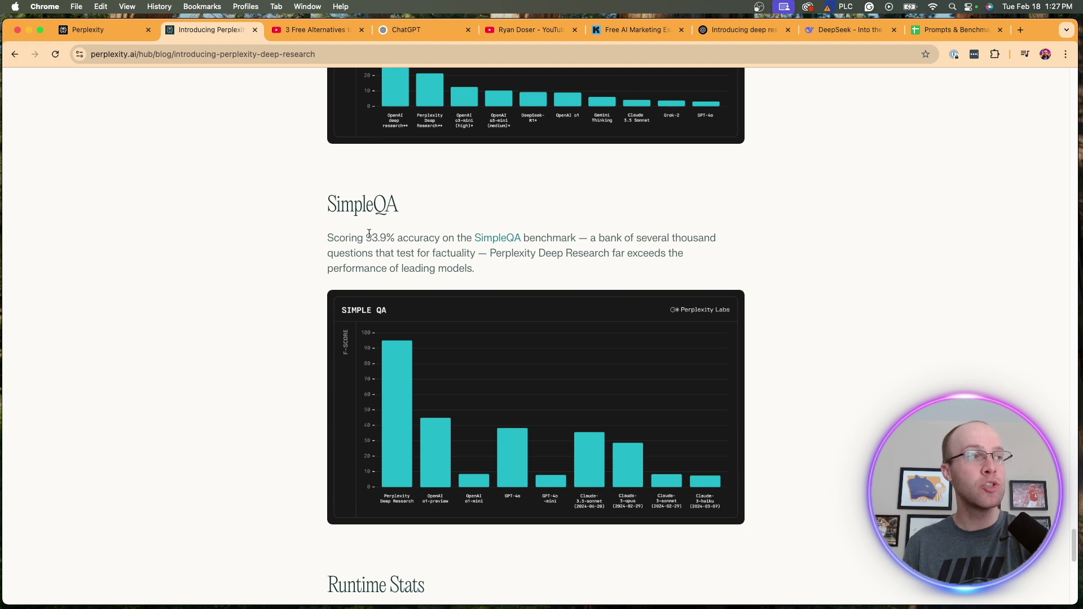
drag(366, 237, 388, 237)
click(388, 237)
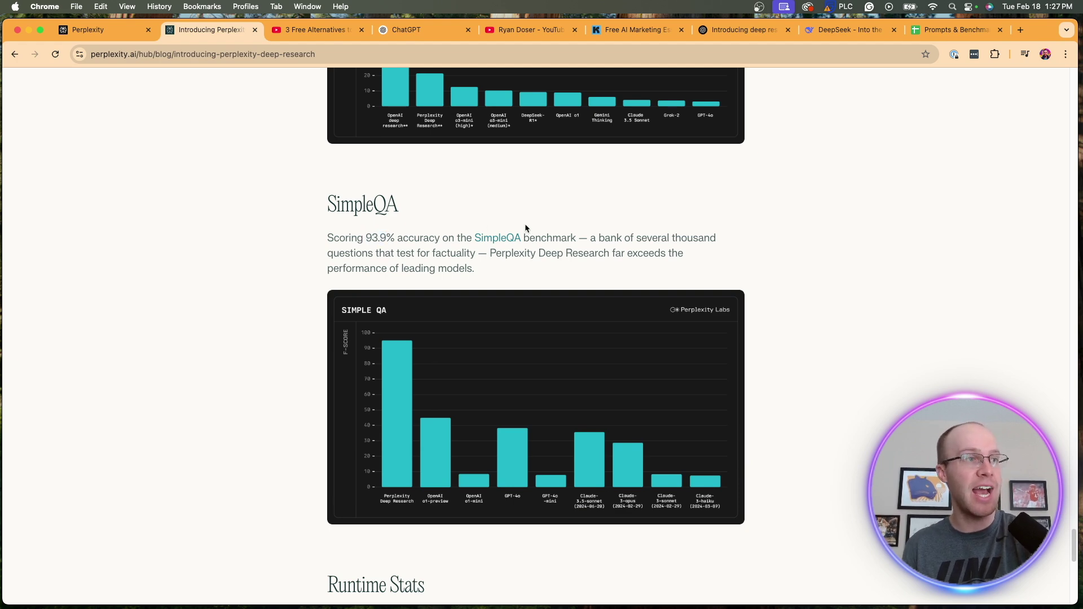
- Examine the Runtime Stats section, highlighting its heading and the text on how quickly most research tasks are completed
scroll(528, 229, down, 6)
drag(442, 207, 327, 214)
click(484, 212)
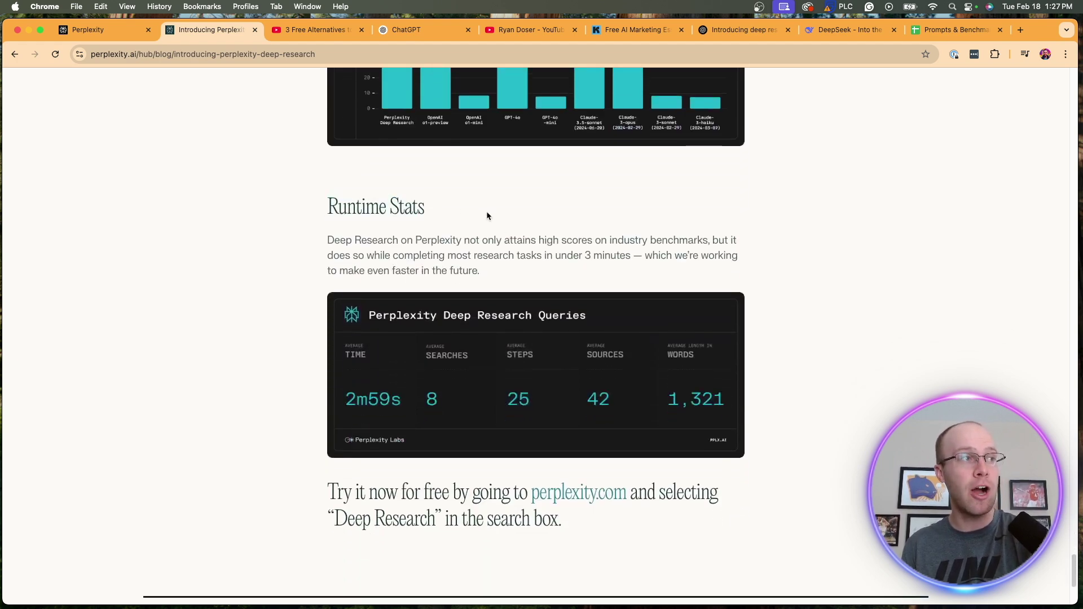
scroll(488, 216, down, 1)
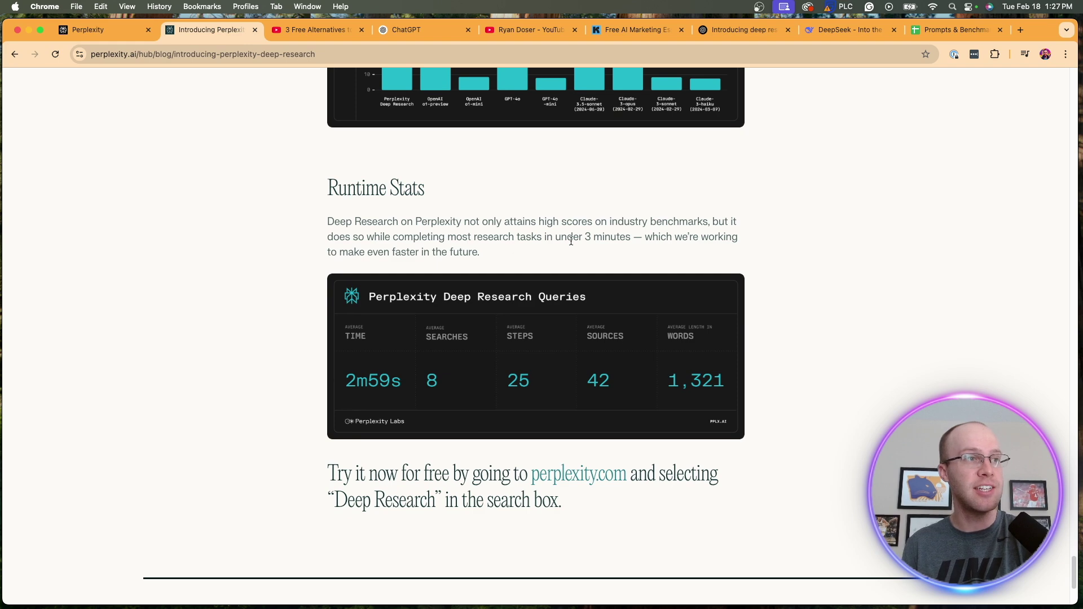
drag(351, 237, 525, 251)
click(526, 252)
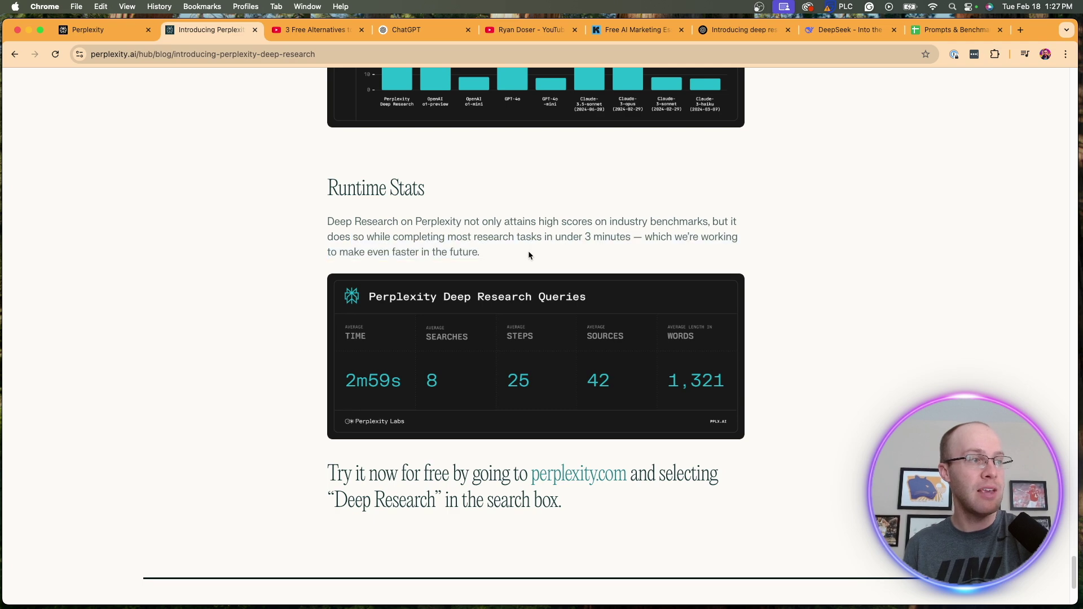
- Return from Runtime Stats to the opening sections of the Perplexity Deep Research article
scroll(705, 293, up, 1)
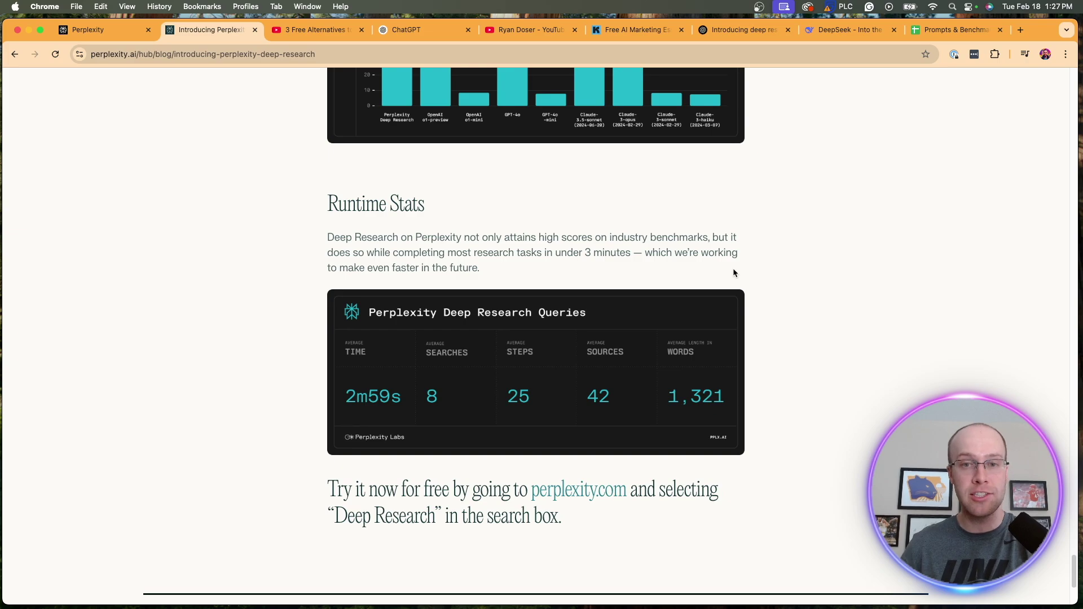
scroll(734, 273, up, 20)
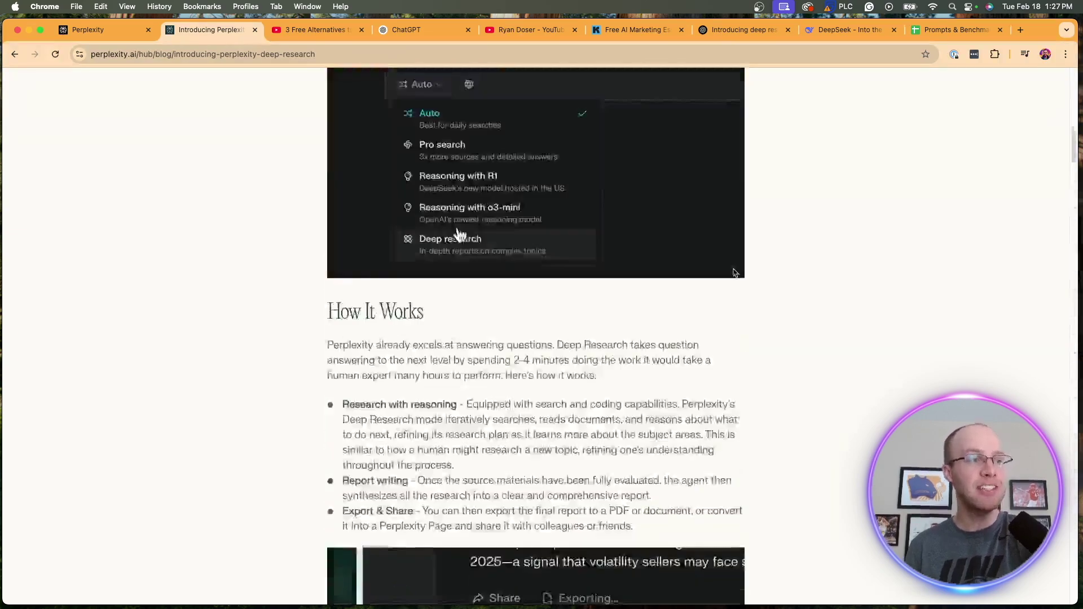
scroll(734, 273, up, 10)
scroll(733, 273, down, 5)
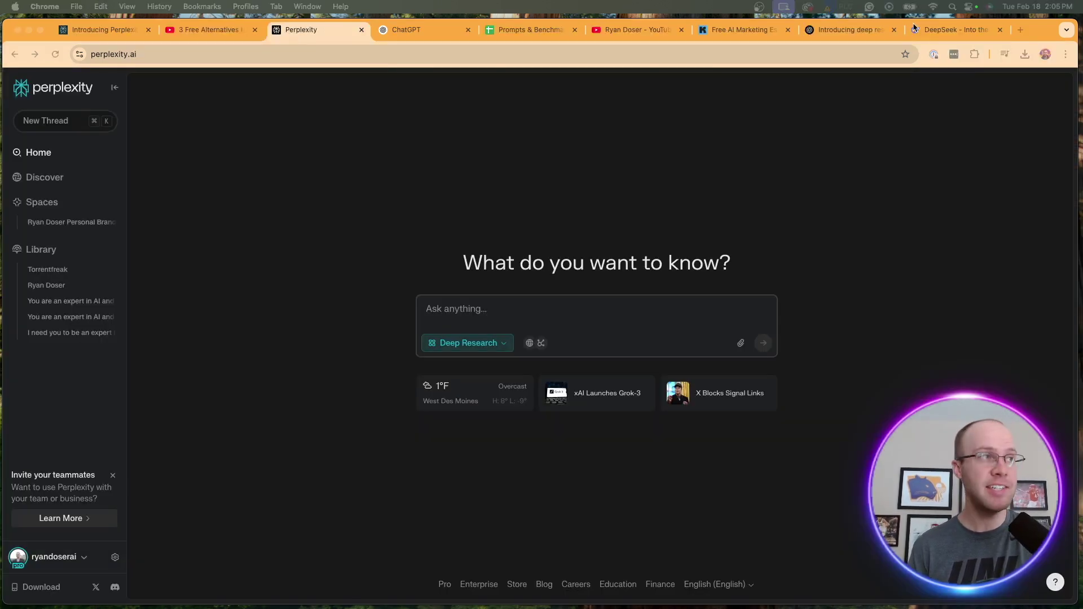
- Run the prompt "Research the top AI news today" in Perplexity with Deep Research mode and the Web and Social sources enabled
key(ctrl+Tab)
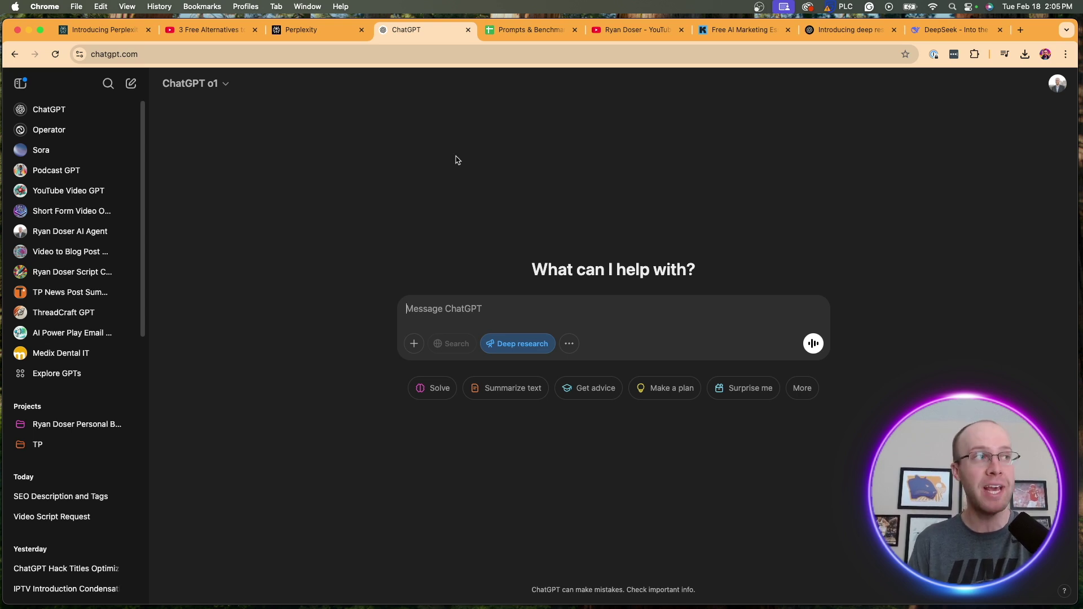
click(330, 33)
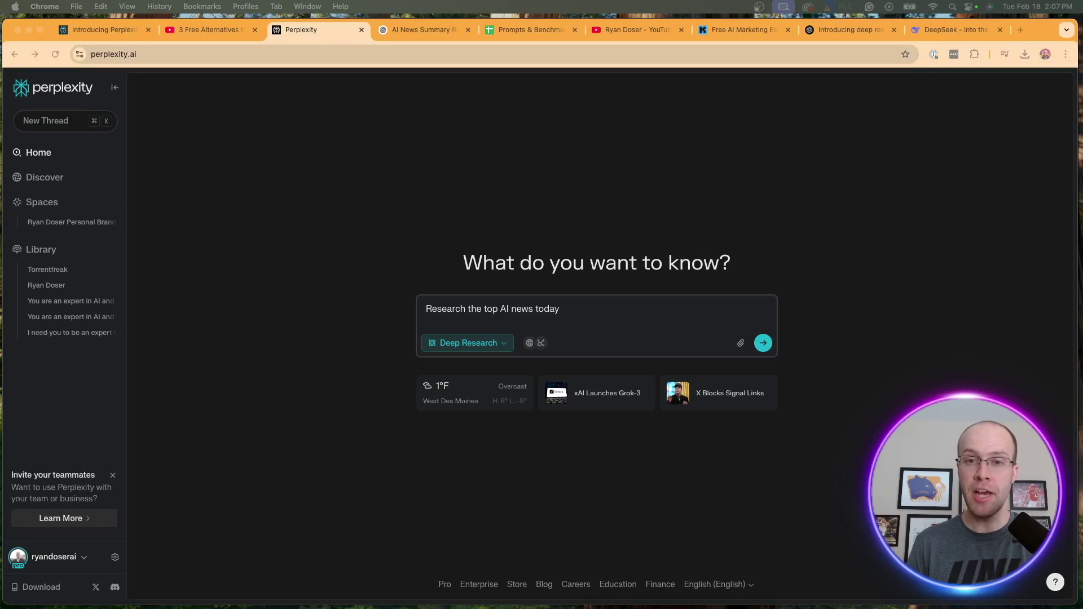
click(551, 324)
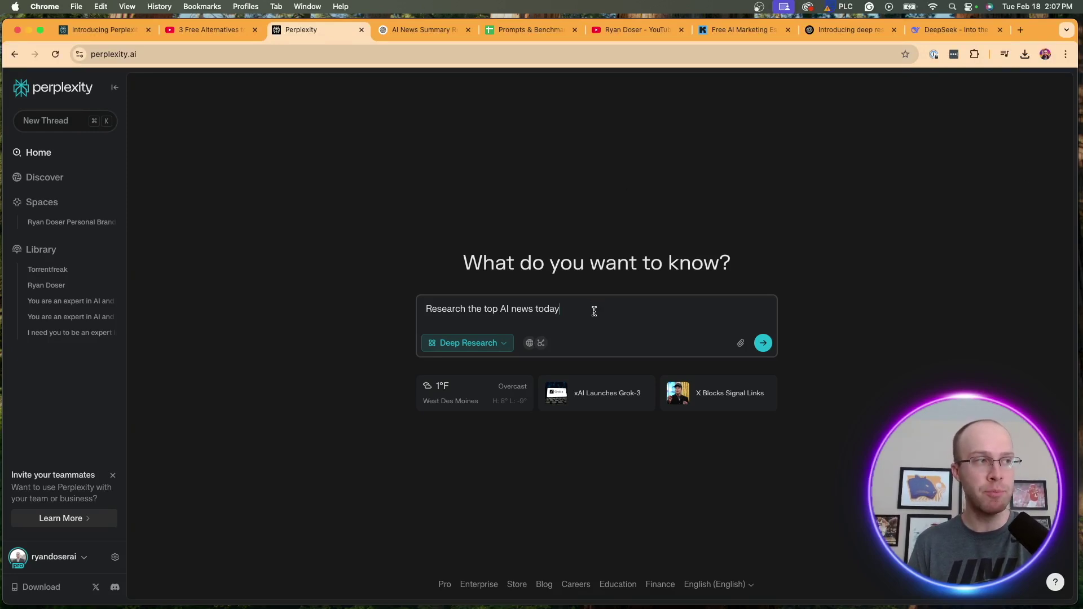
click(443, 343)
click(460, 437)
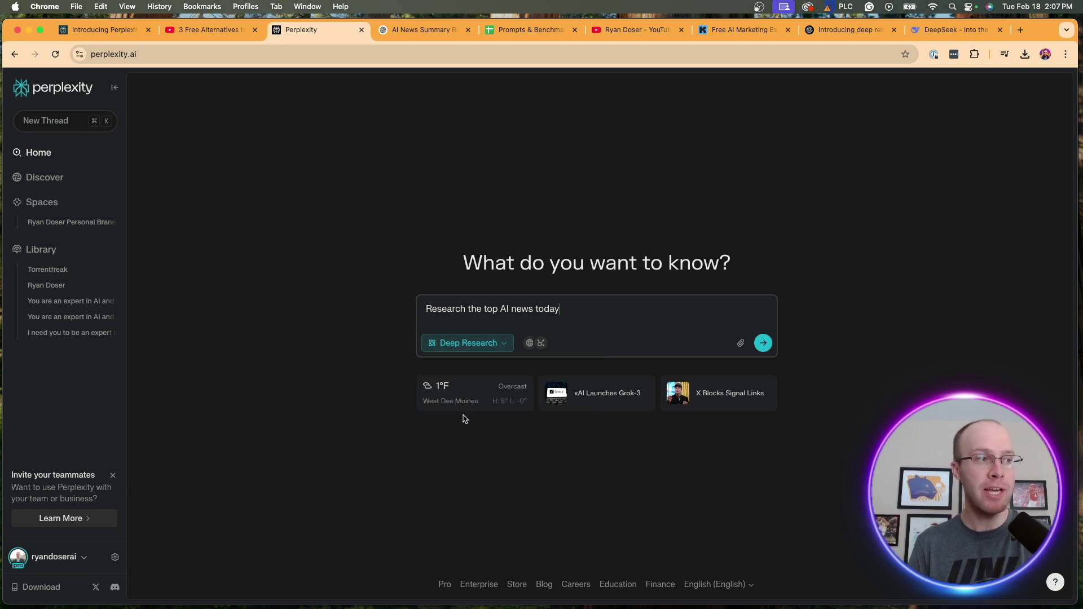
click(531, 344)
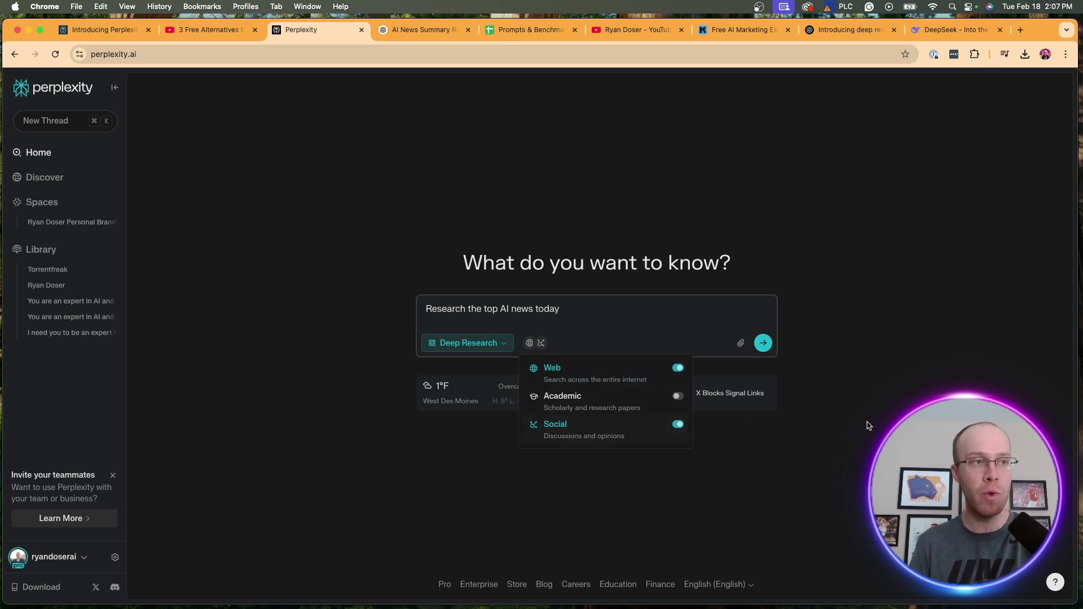
key(Return)
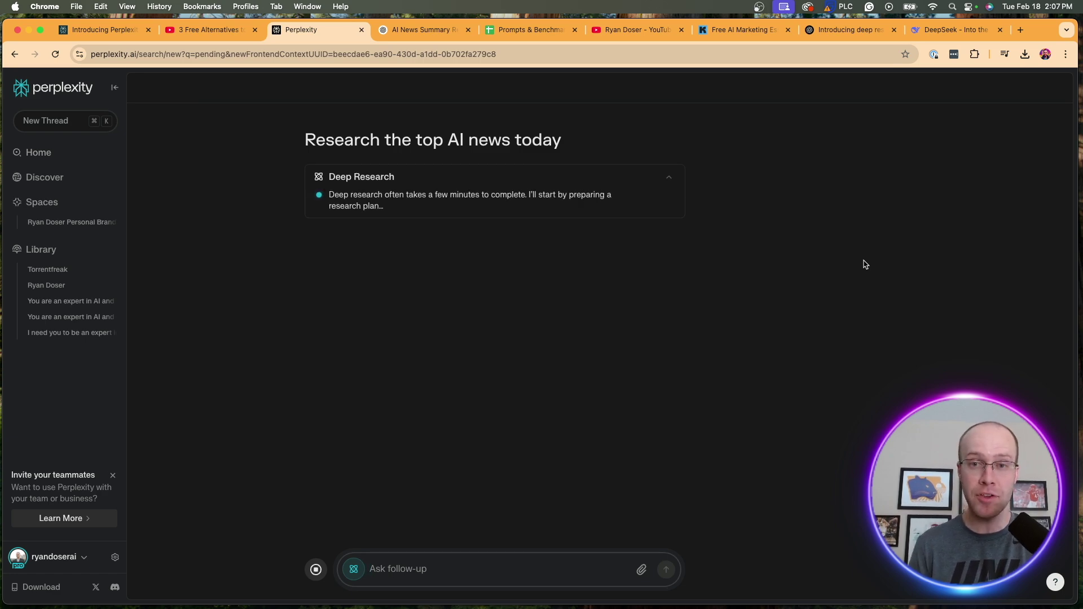
- Compare the opening parts of the AI news reports in ChatGPT and Perplexity, ending on Perplexity's report
click(409, 29)
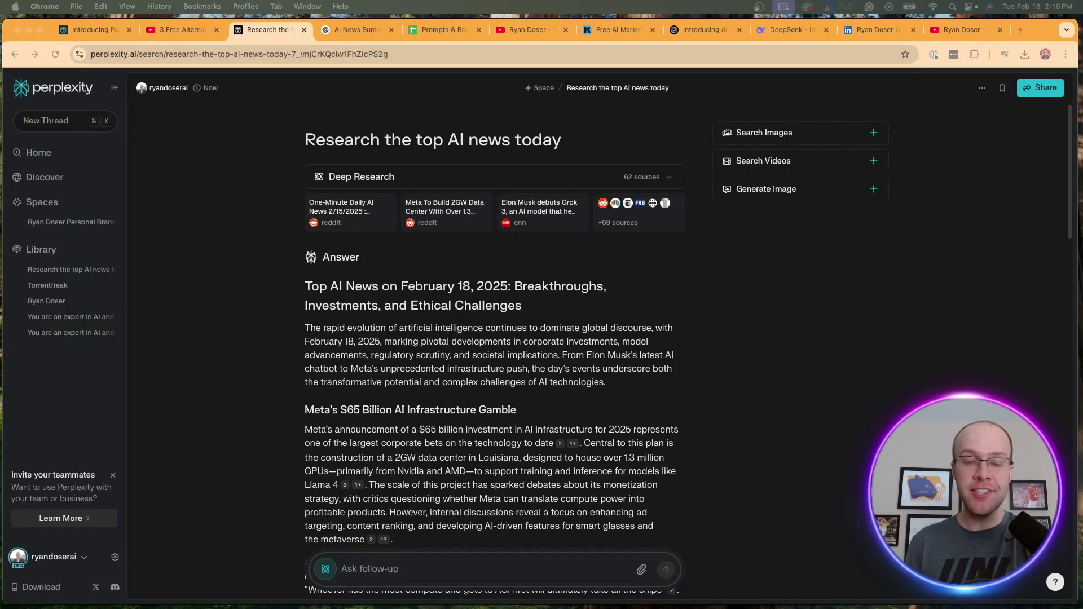
click(768, 331)
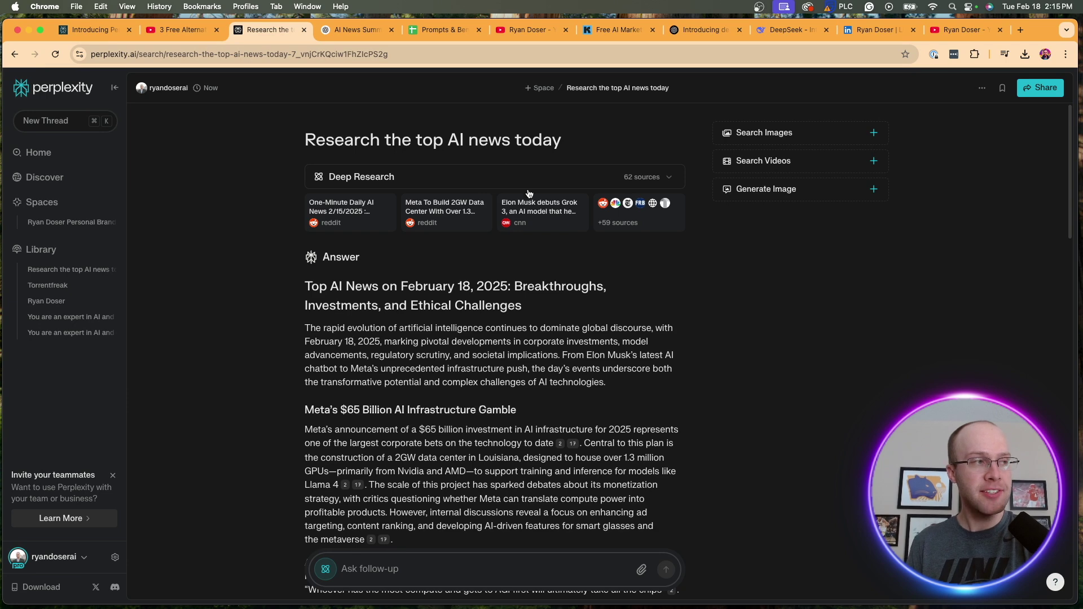
click(356, 29)
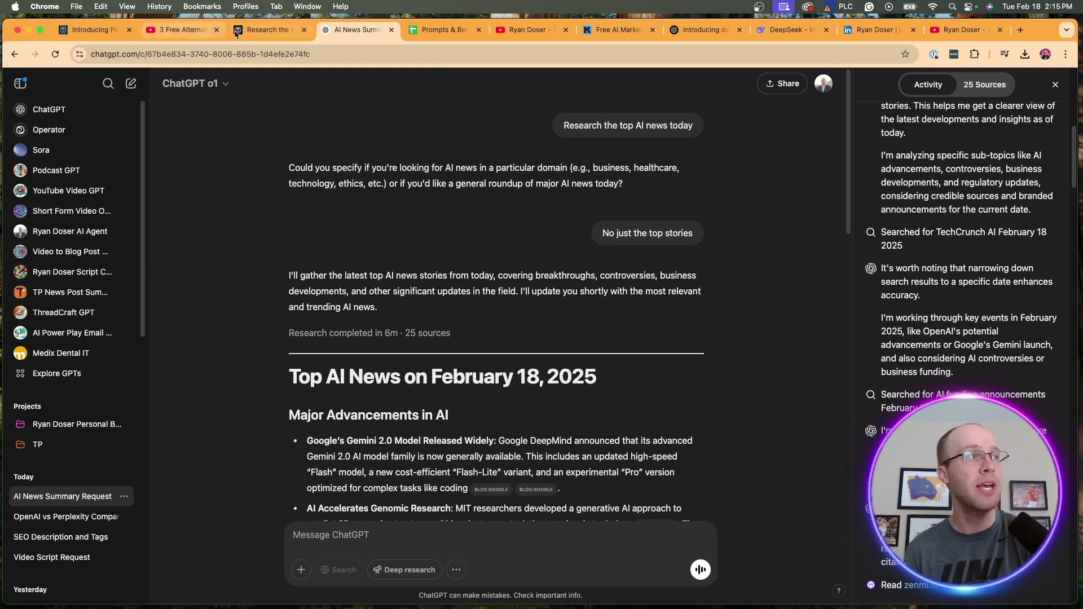
click(268, 30)
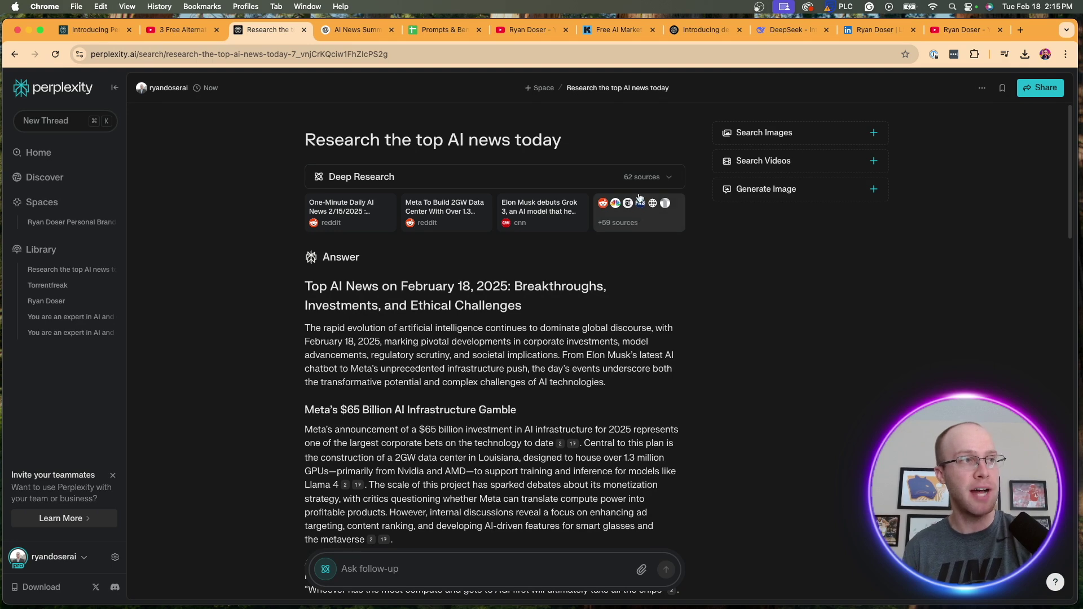
- Show the full source list of Perplexity's AI news report and look through its entries
click(630, 222)
scroll(842, 237, down, 5)
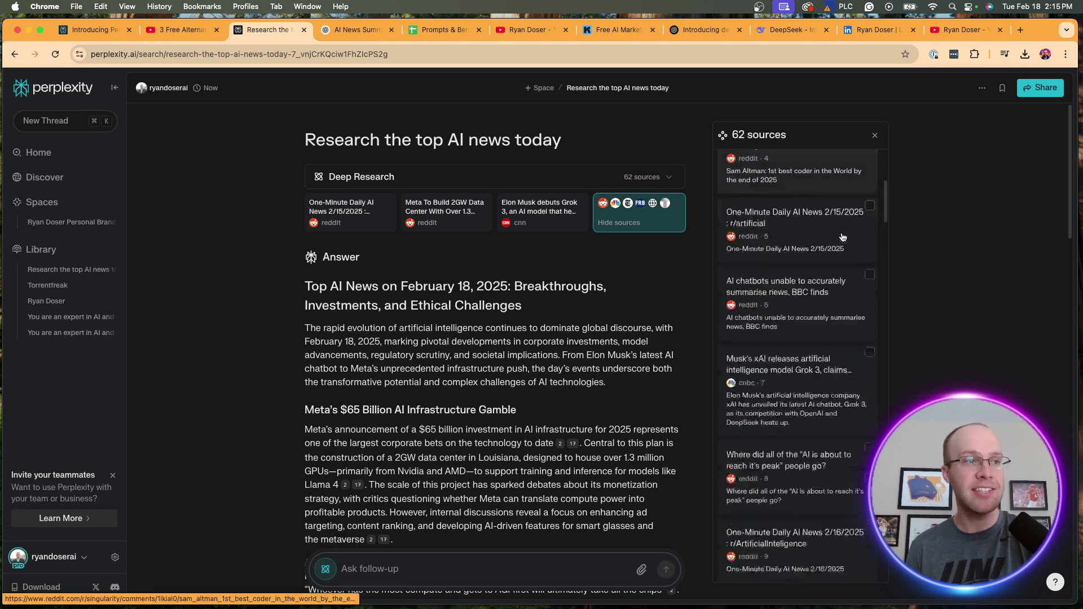
scroll(842, 237, down, 5)
scroll(843, 237, up, 15)
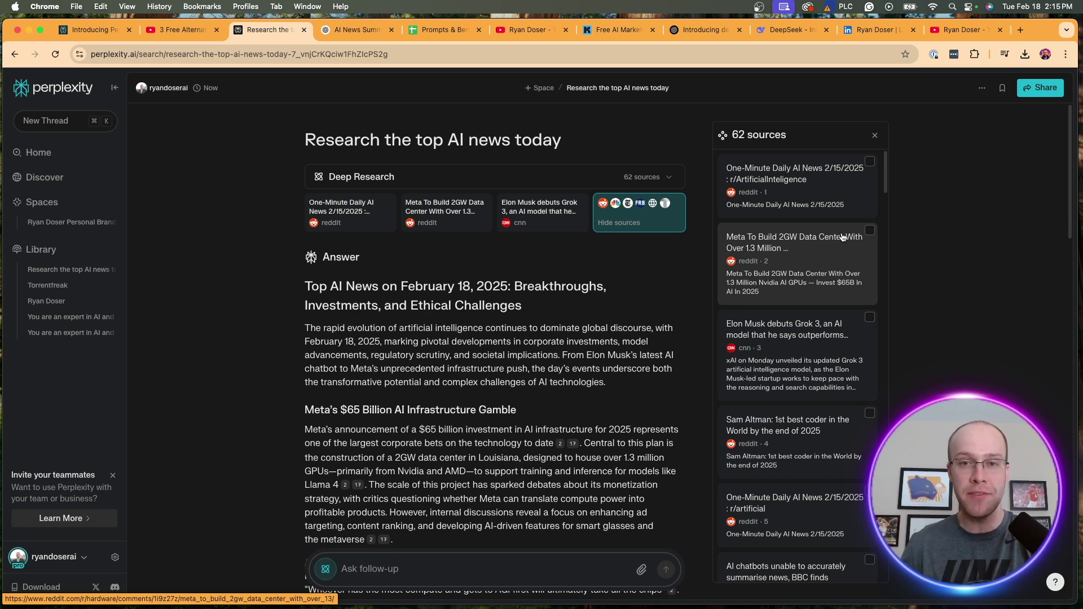
- Expand the Deep Research reasoning steps above the answer, look over them, and close the source list
click(642, 182)
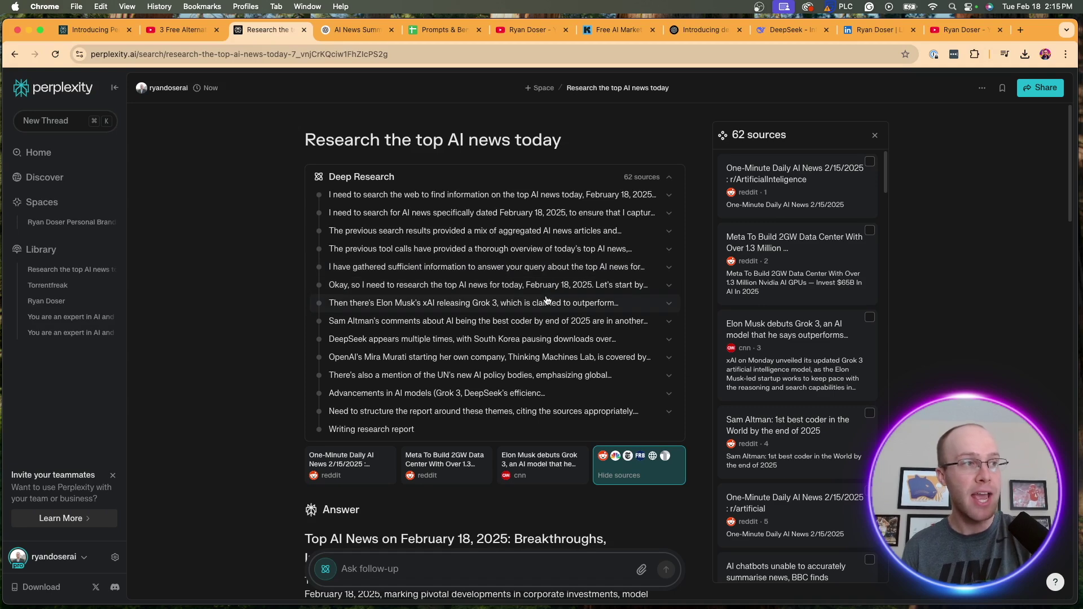
scroll(611, 302, down, 7)
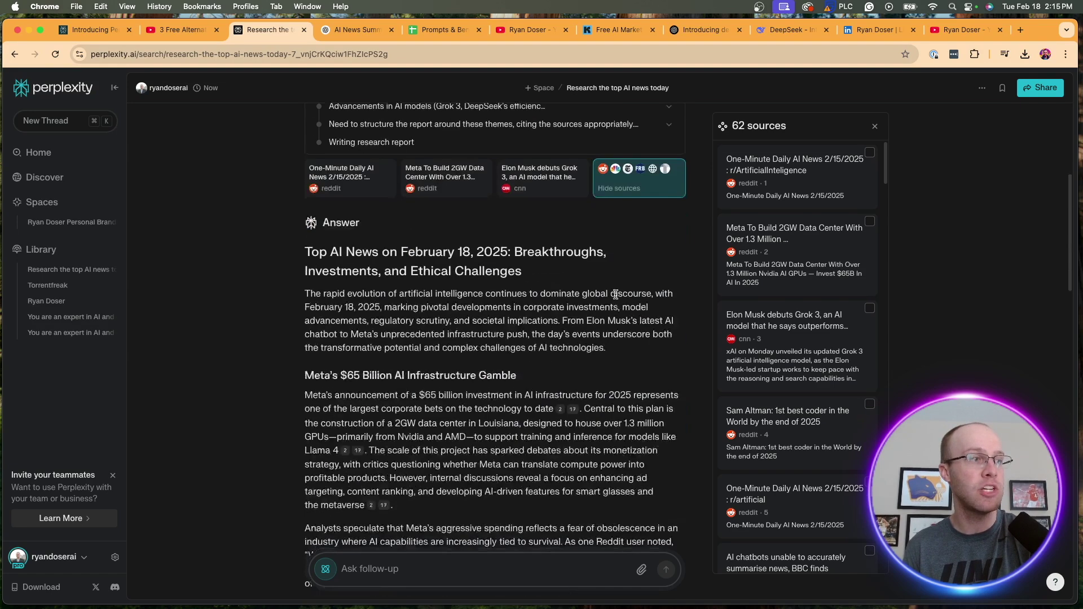
click(875, 126)
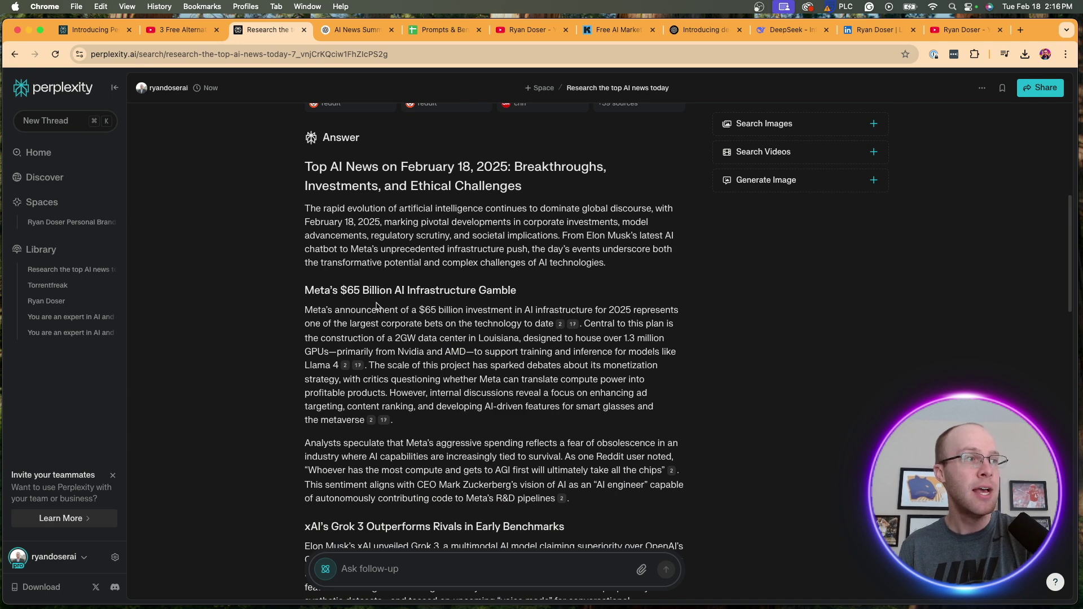
- Read the Meta and xAI Grok 3 sections, highlighting part of the Grok 3 heading and previewing the CNBC citation
scroll(612, 279, down, 1)
scroll(612, 275, down, 3)
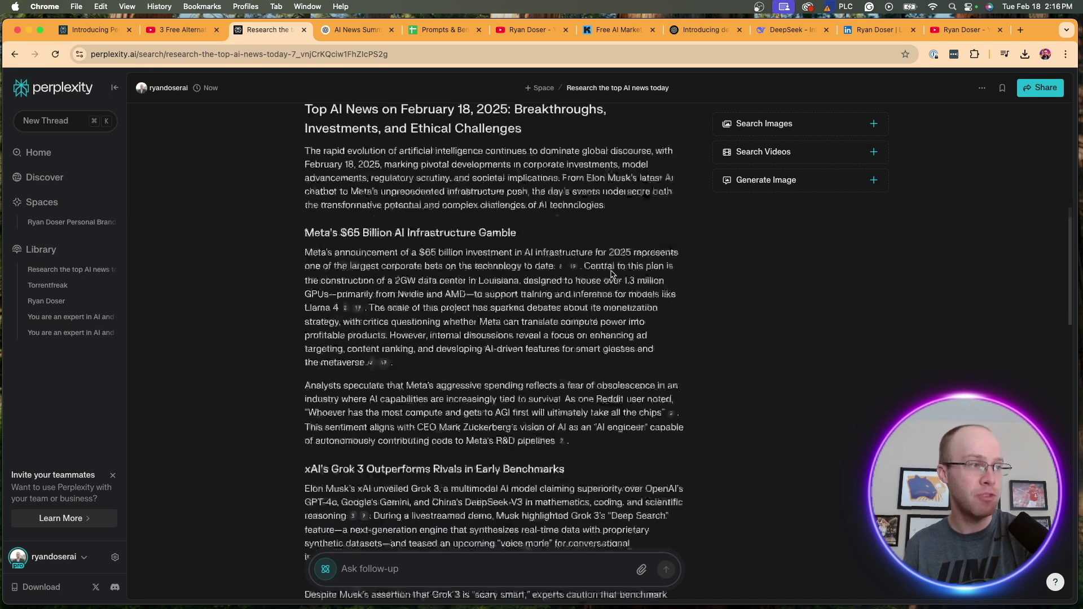
drag(366, 343, 489, 338)
click(520, 341)
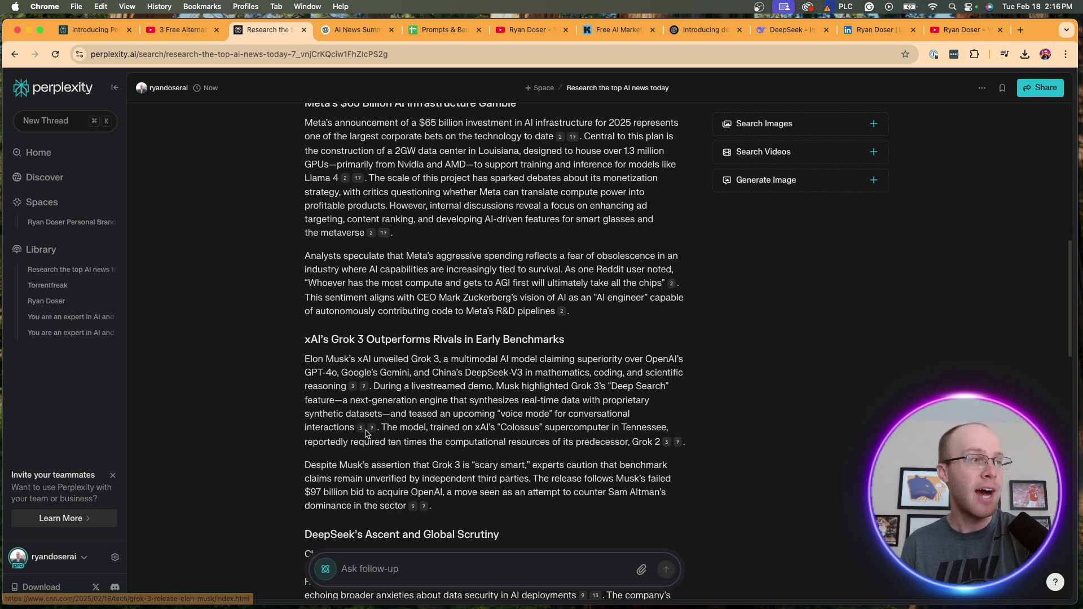
mouse_move(370, 430)
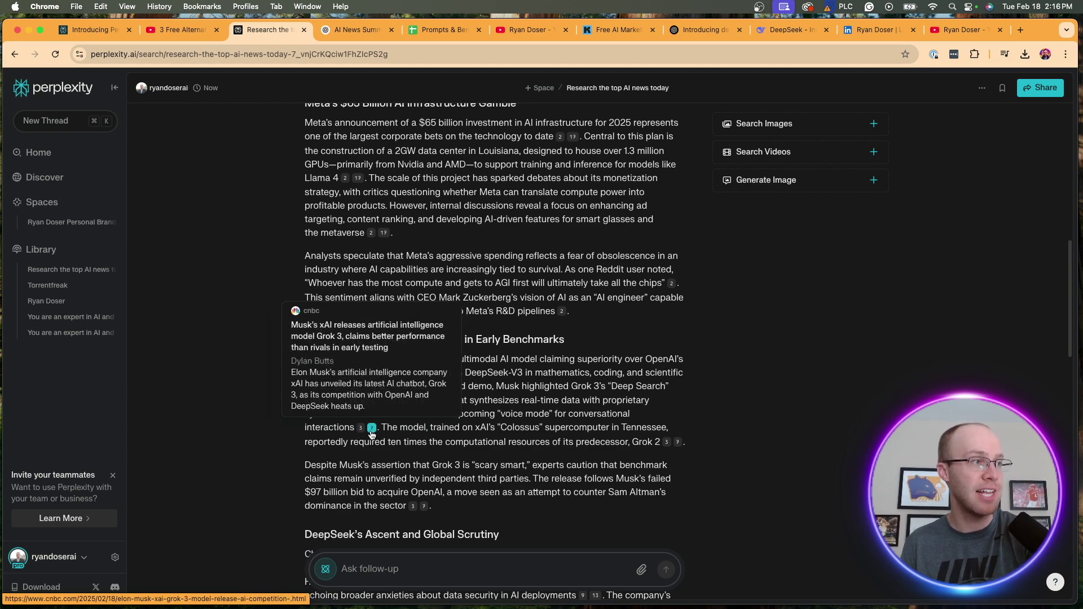
- Read the rest of Perplexity's report from DeepSeek's Ascent and Global Scrutiny through the conclusion and related questions
scroll(934, 376, down, 5)
scroll(933, 377, down, 2)
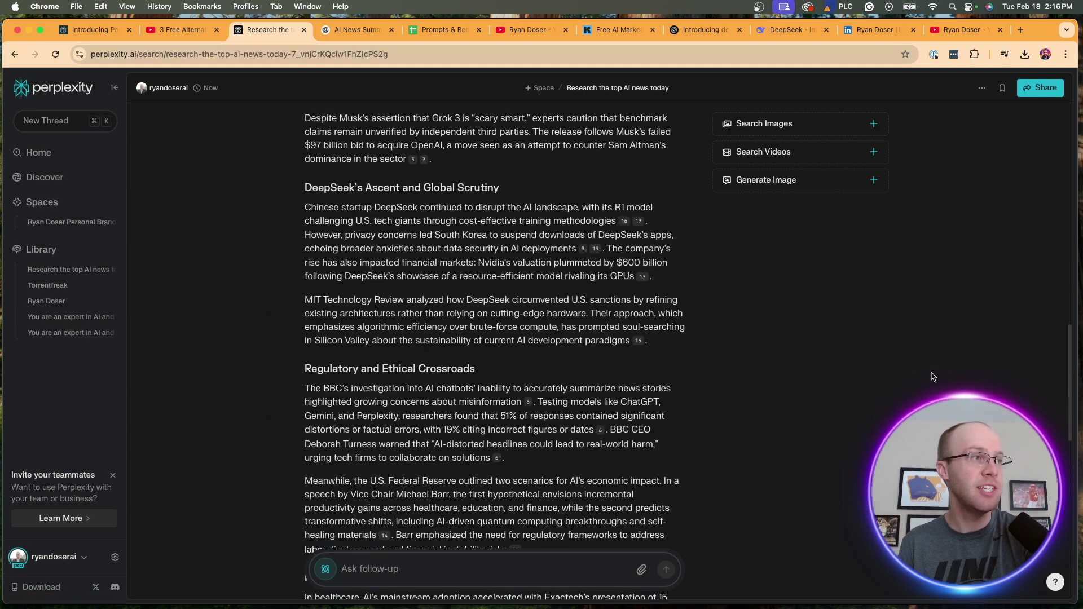
scroll(934, 377, down, 3)
scroll(933, 376, down, 10)
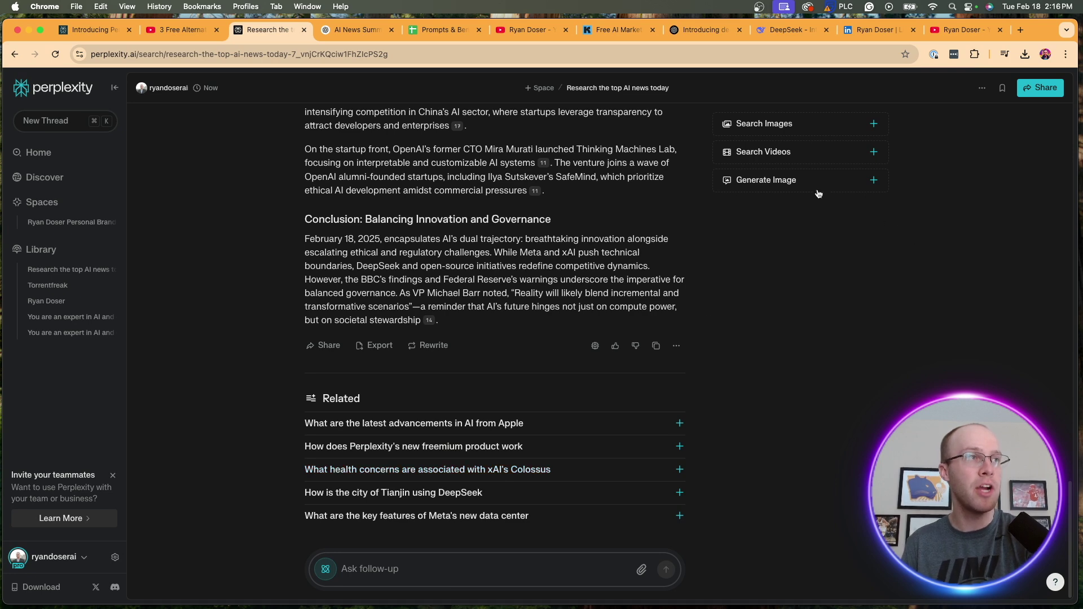
- Switch to ChatGPT's AI news report and examine the activity log of how its deep research was carried out
key(ctrl+Tab)
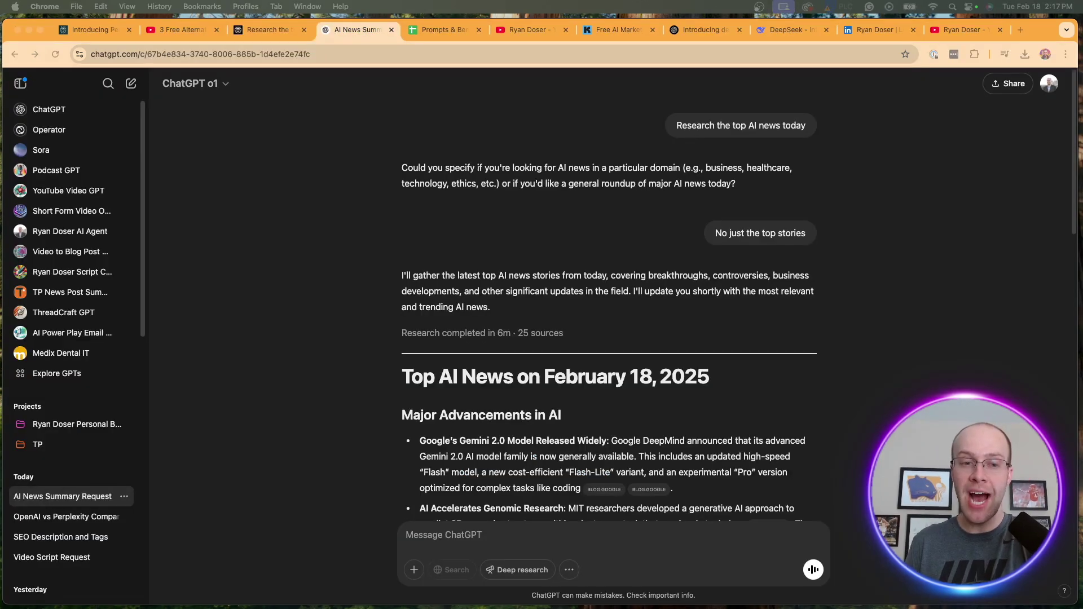
click(872, 178)
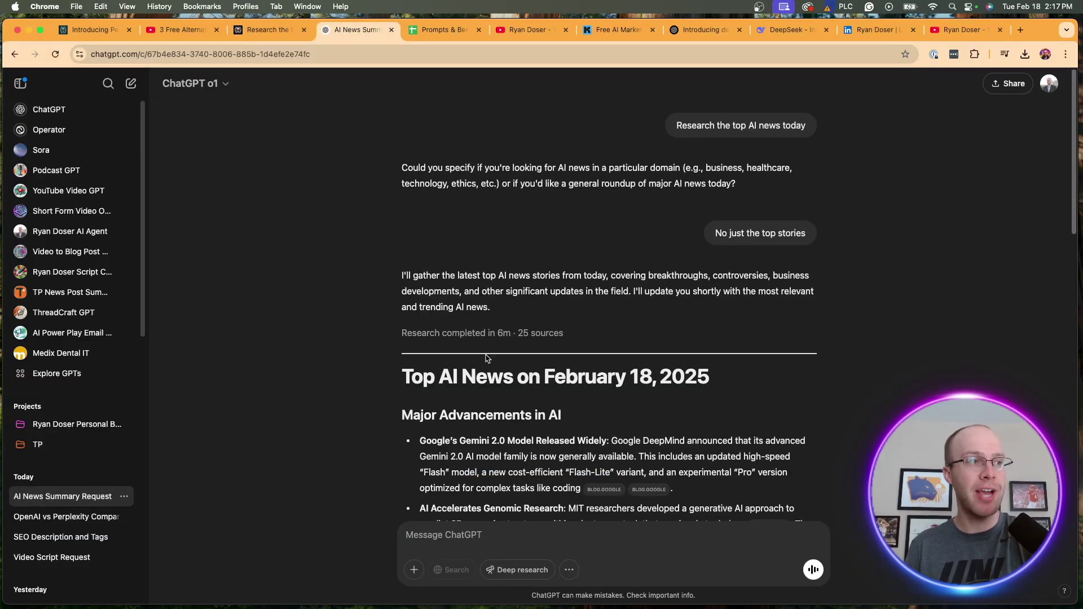
click(536, 333)
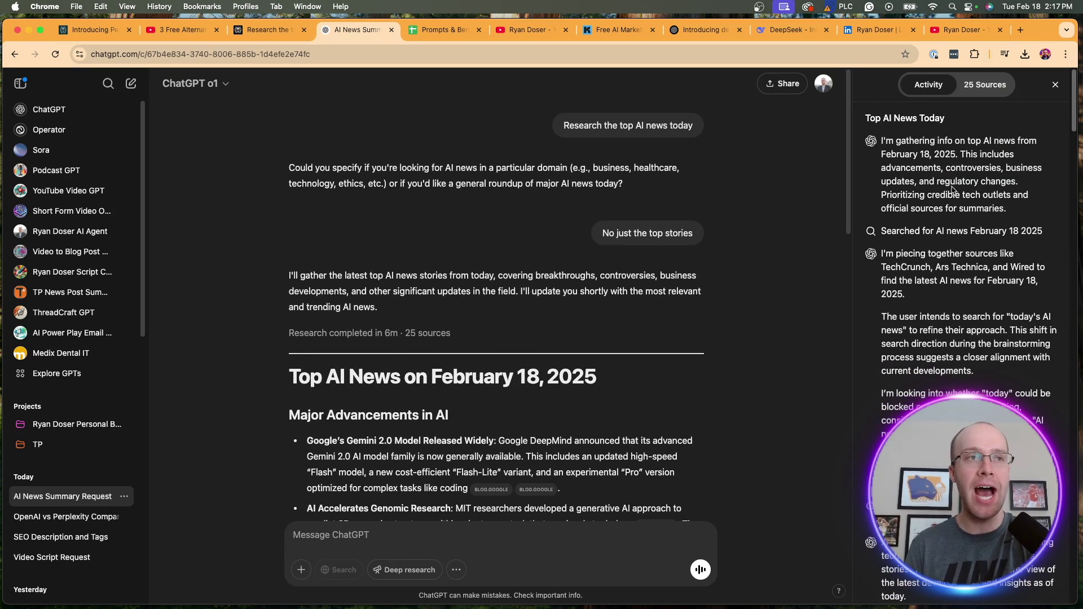
scroll(954, 190, down, 1)
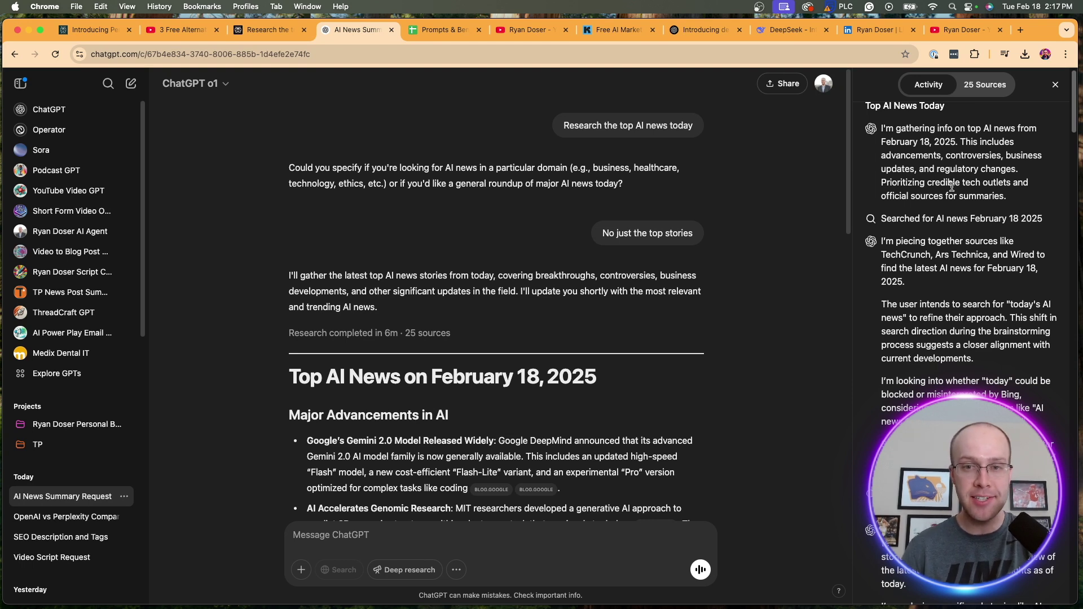
scroll(978, 204, up, 1)
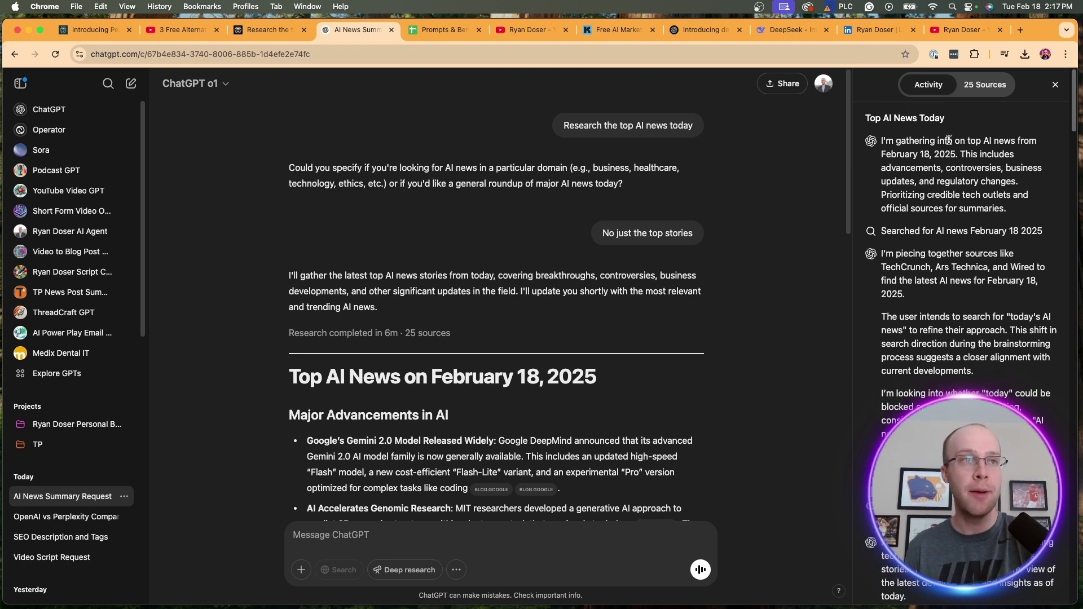
scroll(977, 239, down, 1)
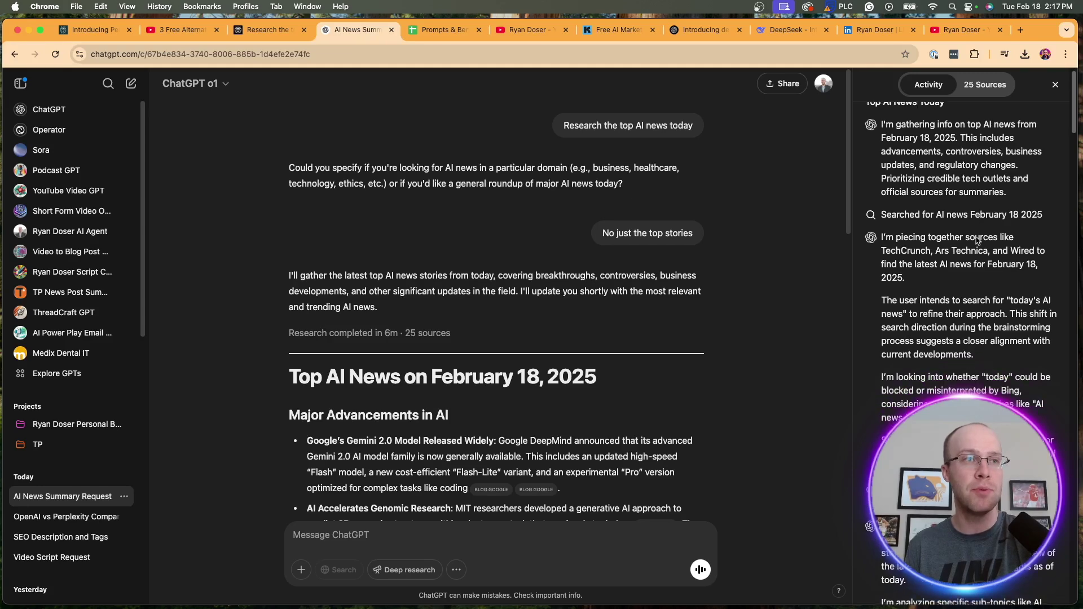
scroll(973, 228, down, 1)
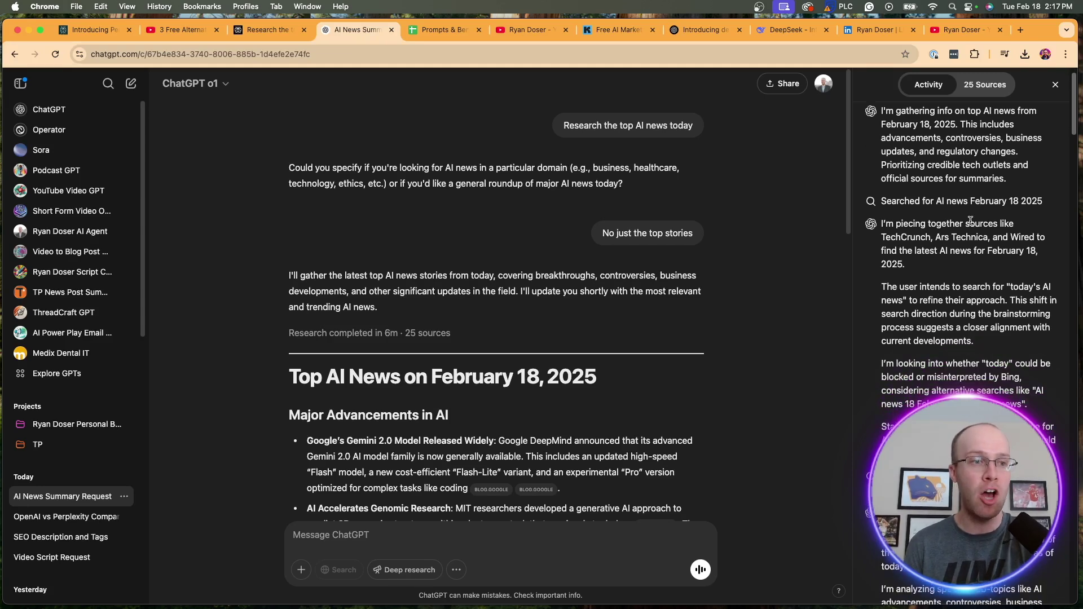
scroll(970, 220, down, 10)
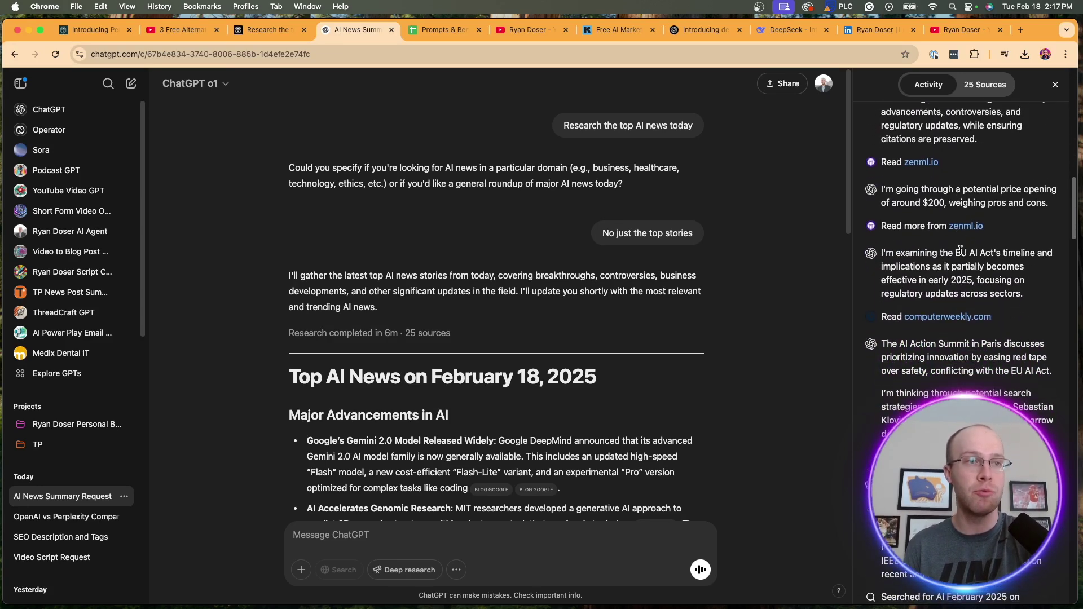
scroll(961, 251, down, 10)
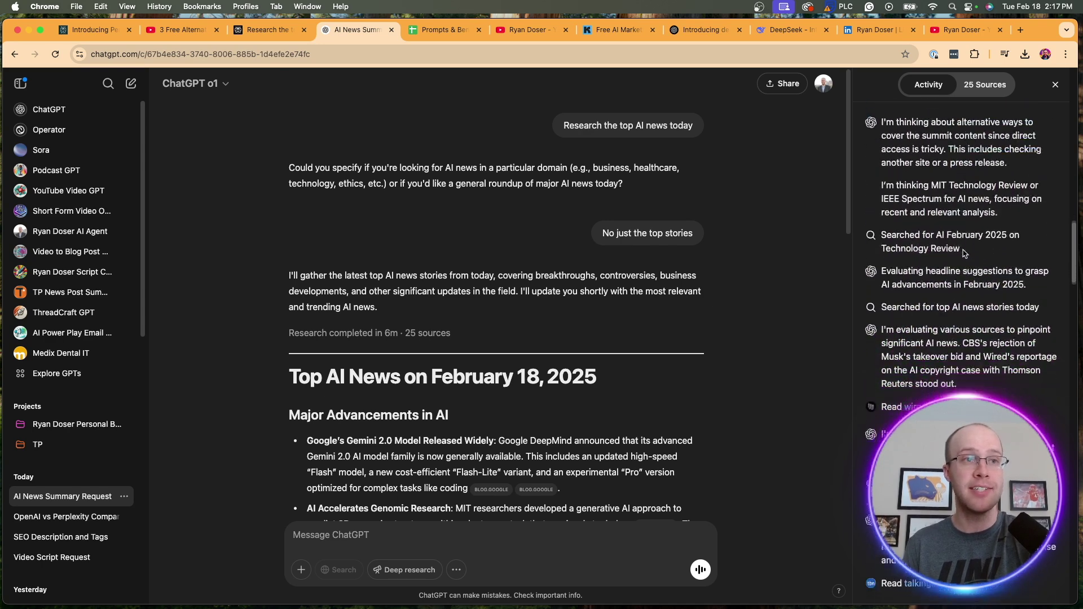
scroll(965, 254, down, 10)
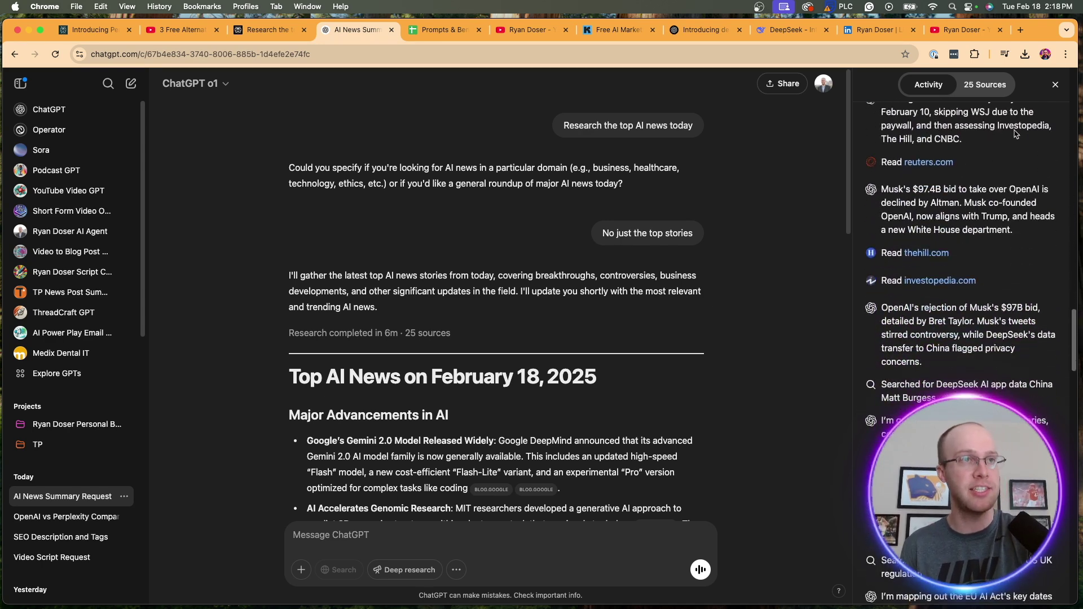
- Show the sources of ChatGPT's report and examine the citations down to the All Sources section
click(986, 85)
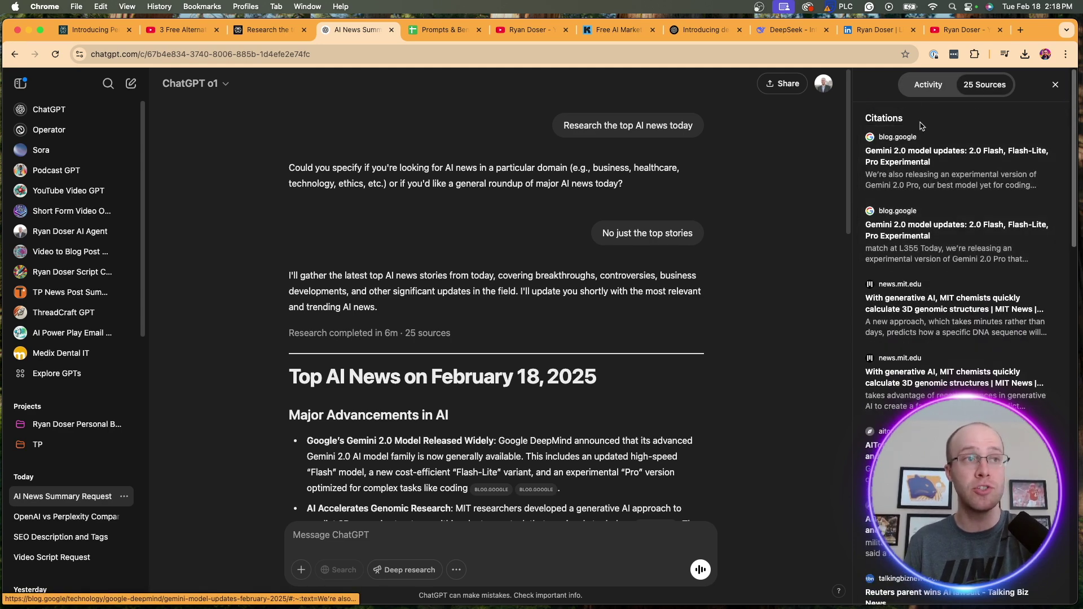
scroll(989, 241, down, 3)
scroll(988, 242, down, 10)
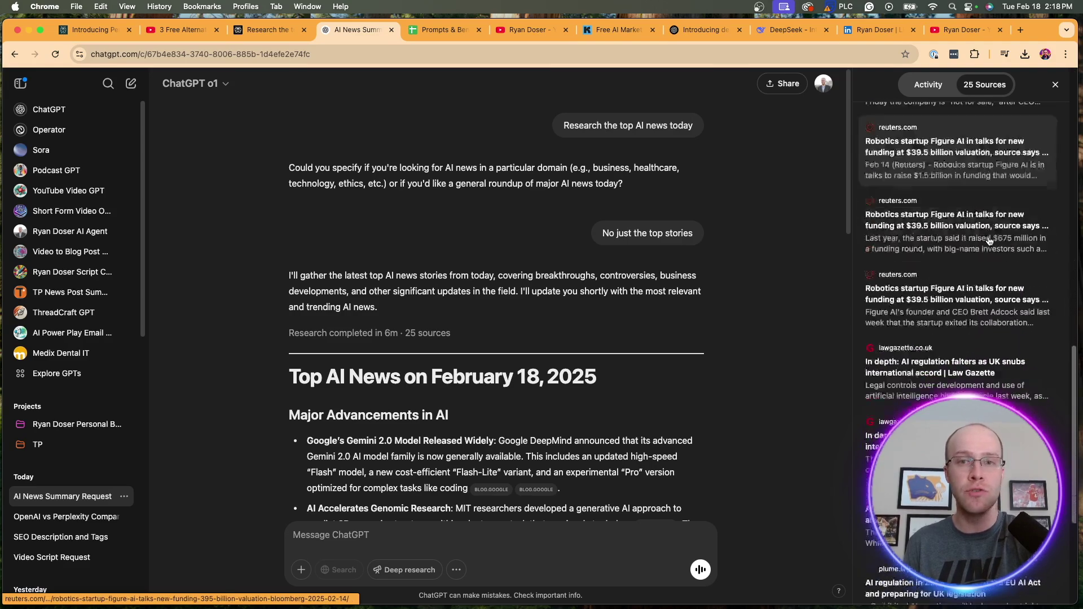
scroll(989, 241, up, 10)
scroll(989, 241, up, 2)
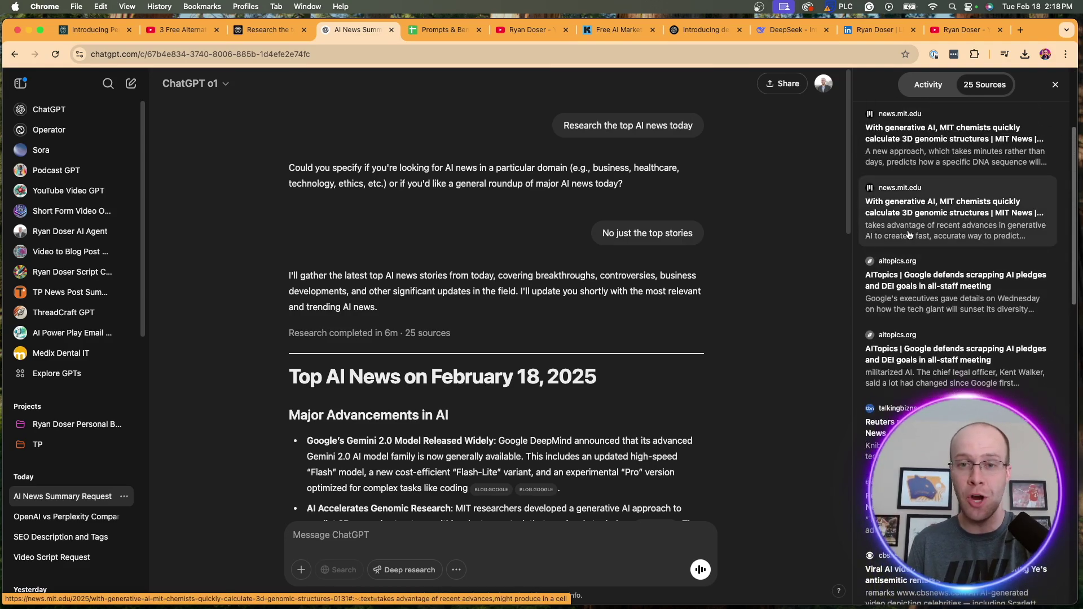
scroll(958, 248, down, 10)
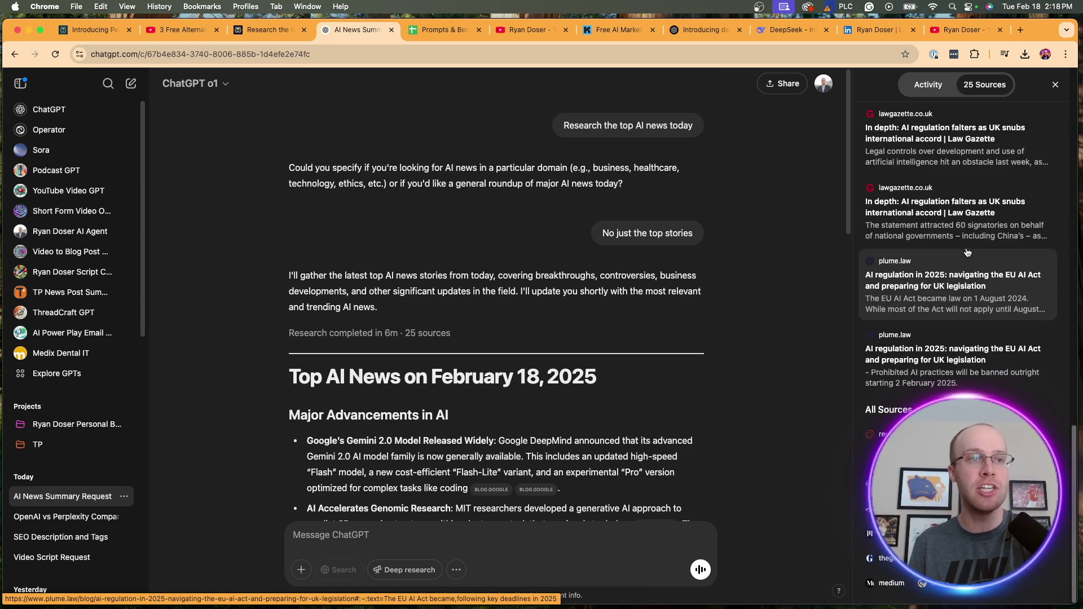
scroll(967, 252, up, 3)
scroll(931, 243, down, 3)
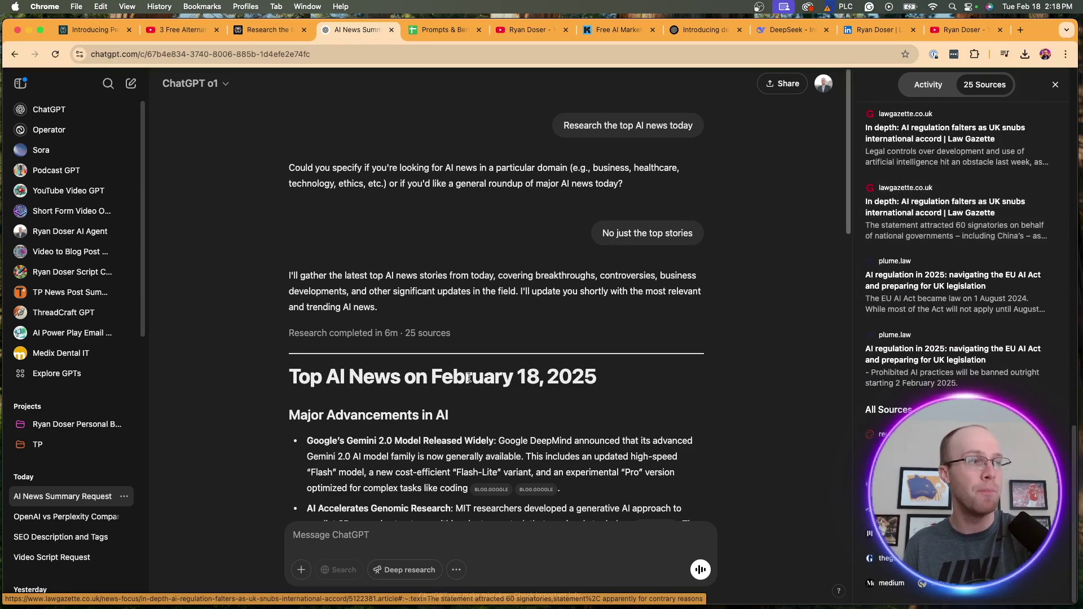
- Close the sources list and read ChatGPT's report from Major Advancements in AI through AI Regulatory Updates, highlighting the first section heading
scroll(469, 378, down, 3)
click(1055, 84)
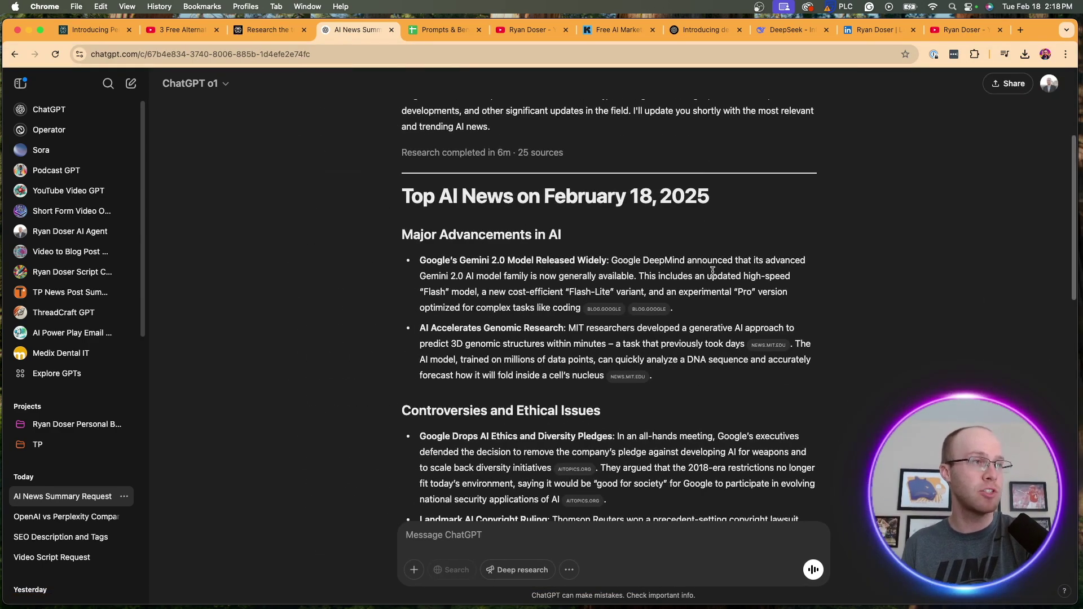
scroll(713, 271, down, 2)
scroll(564, 271, up, 4)
drag(402, 269, 568, 271)
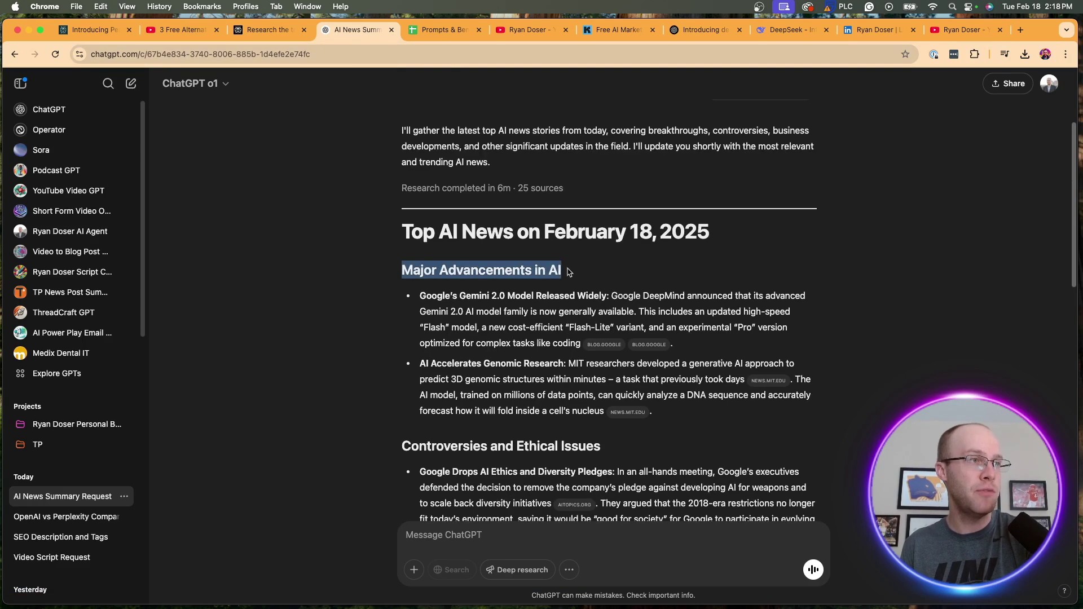
click(575, 274)
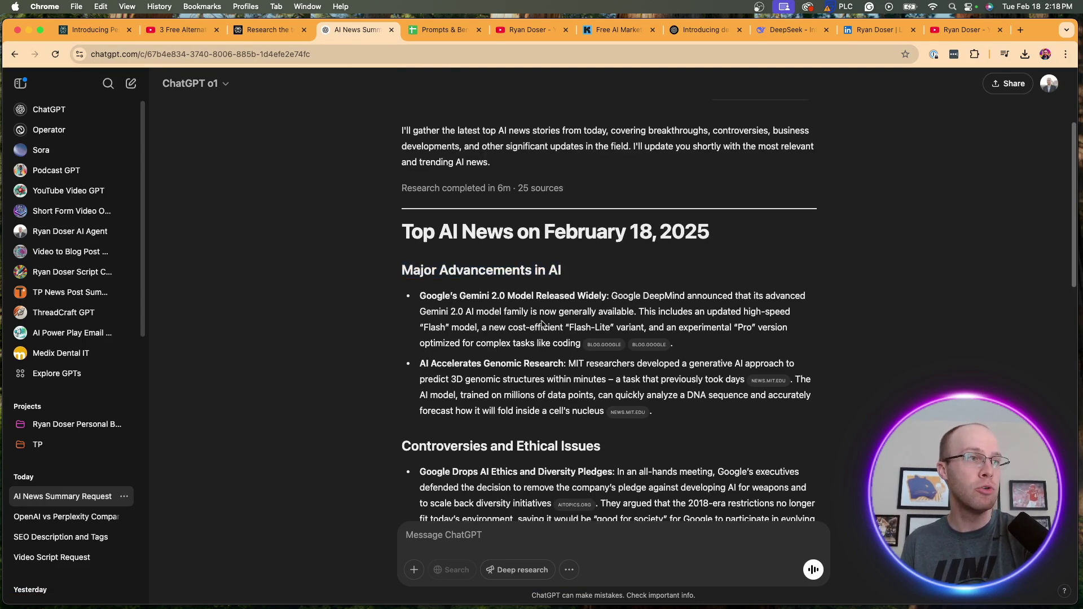
scroll(541, 322, down, 5)
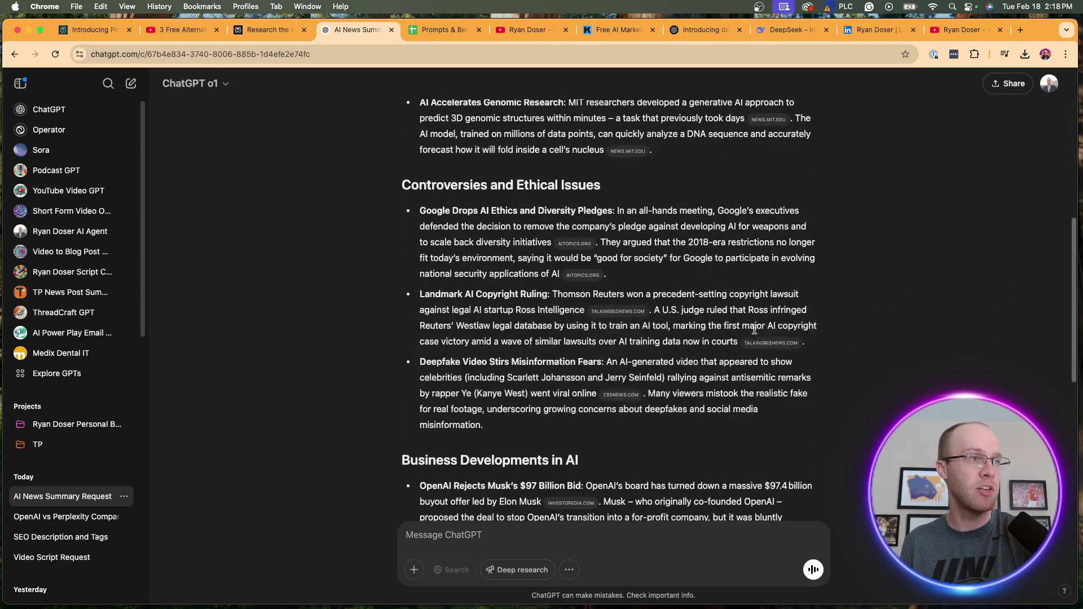
scroll(756, 328, down, 3)
scroll(773, 323, down, 5)
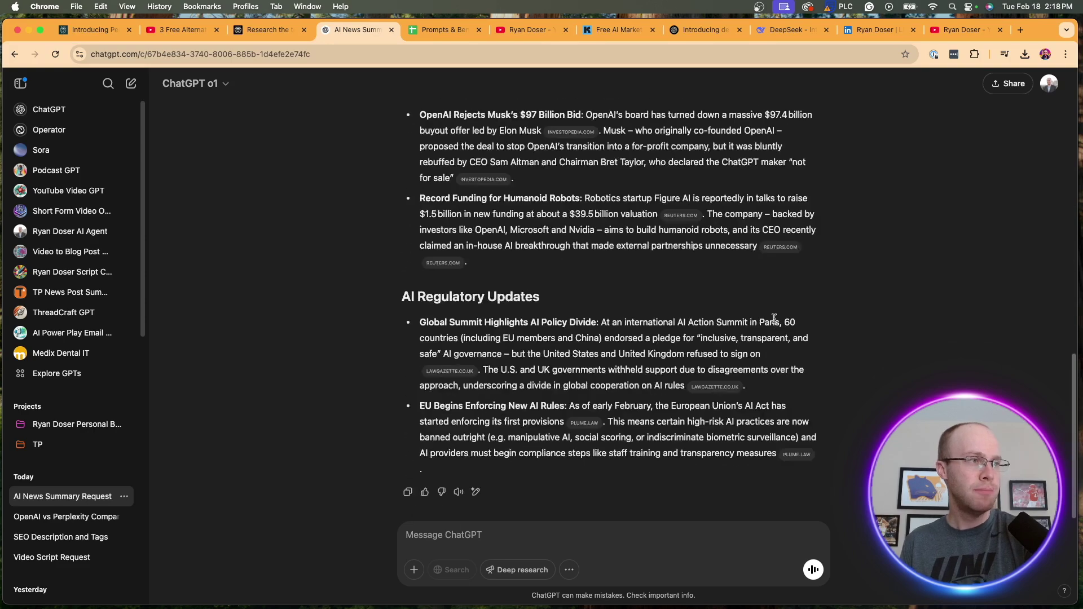
scroll(847, 329, up, 5)
scroll(847, 328, up, 1)
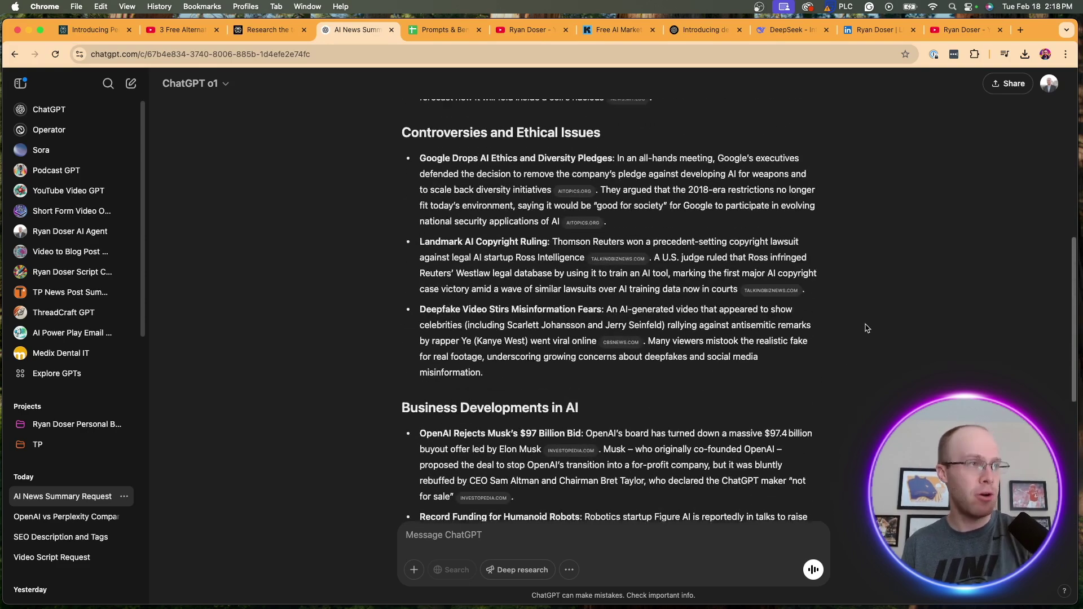
- Search ChatGPT's report page for "grok" and close the search
key(super+f)
text(grok)
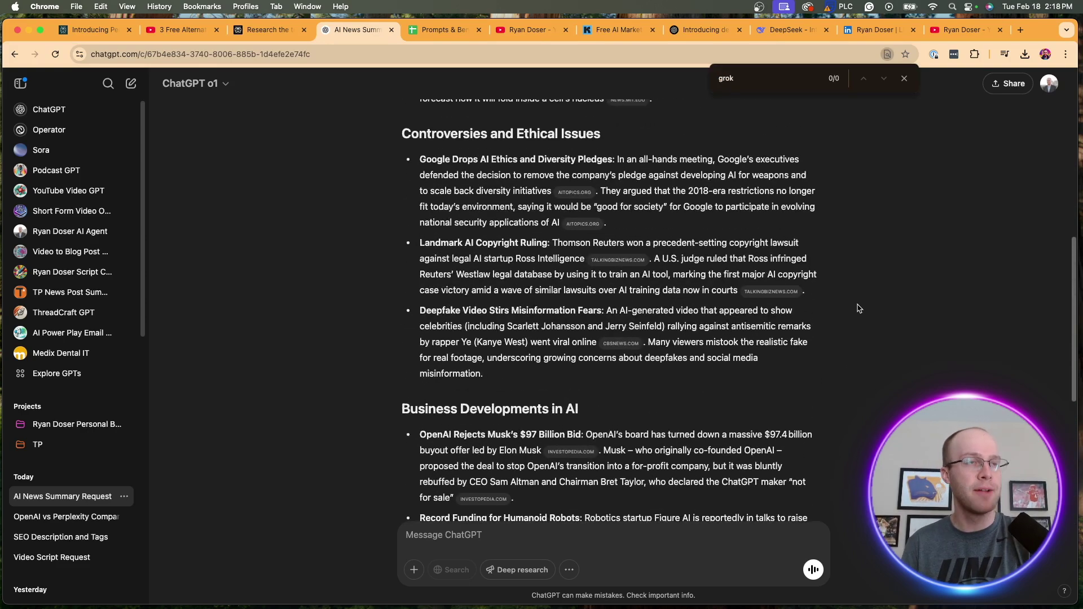
click(904, 78)
- Review ChatGPT's AI news report again from the original prompt to its end and return to the beginning
scroll(872, 220, up, 7)
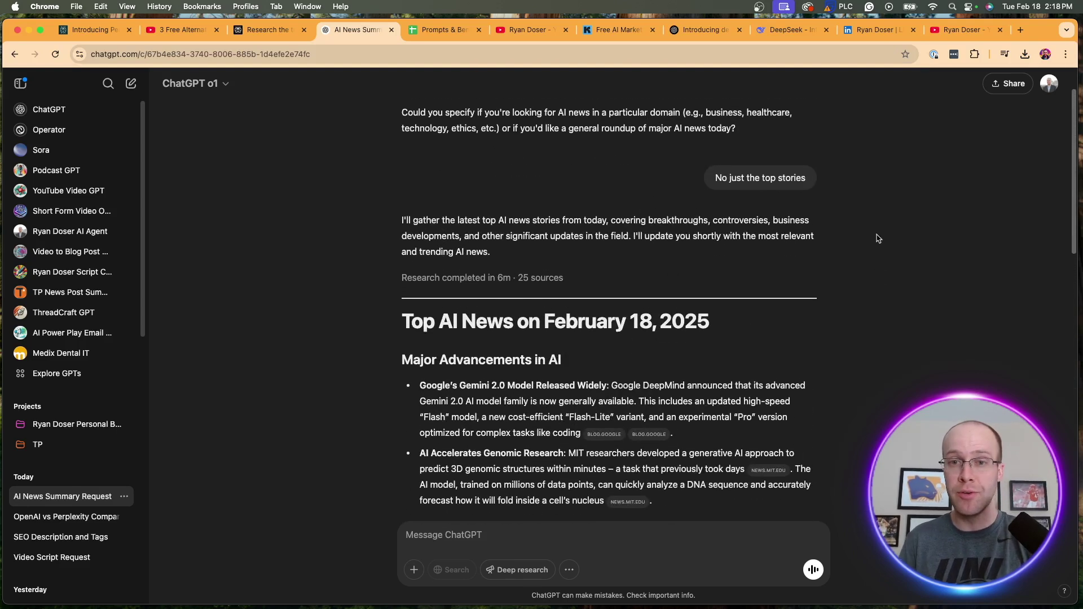
scroll(929, 226, up, 1)
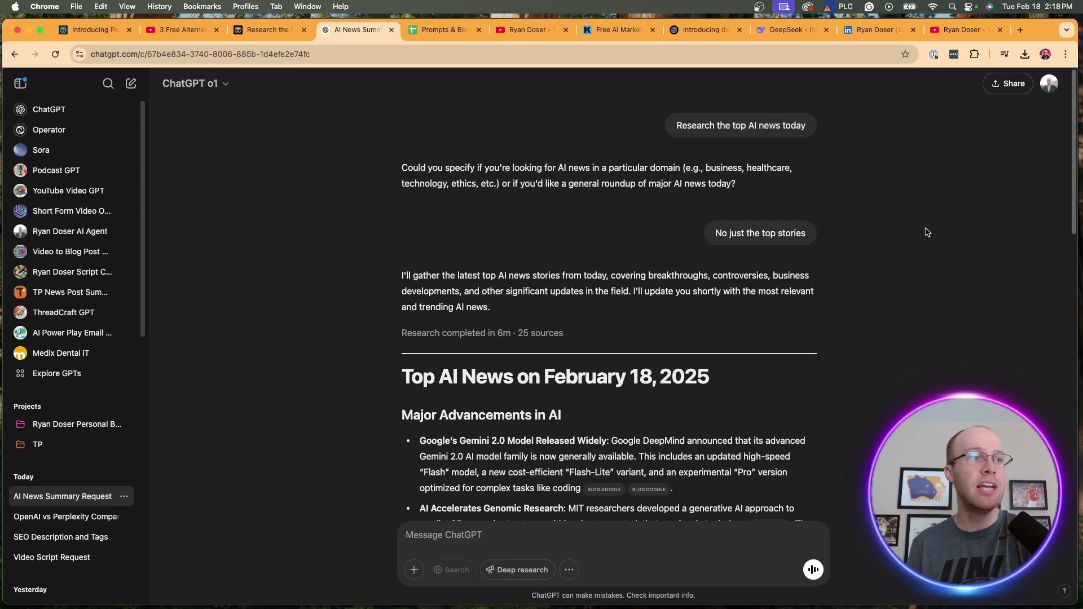
scroll(902, 203, down, 4)
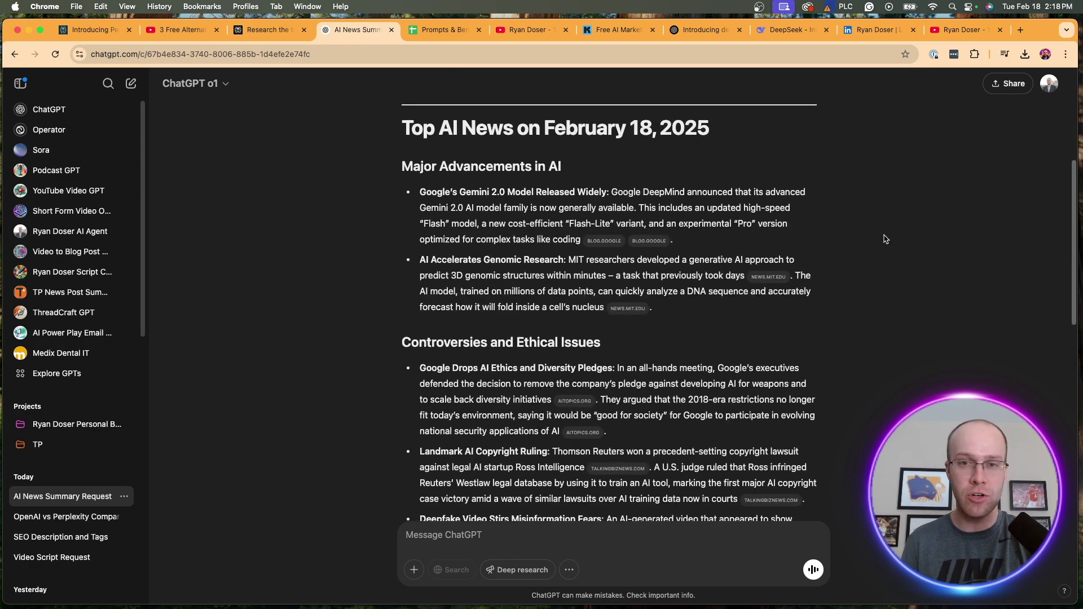
scroll(876, 223, down, 10)
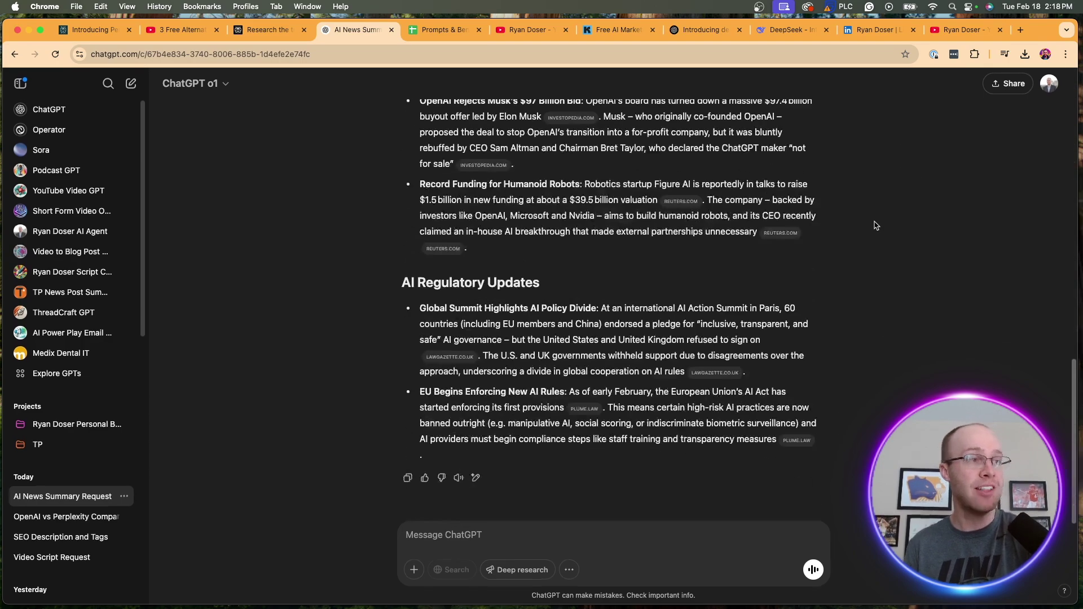
scroll(872, 225, up, 15)
scroll(880, 225, down, 1)
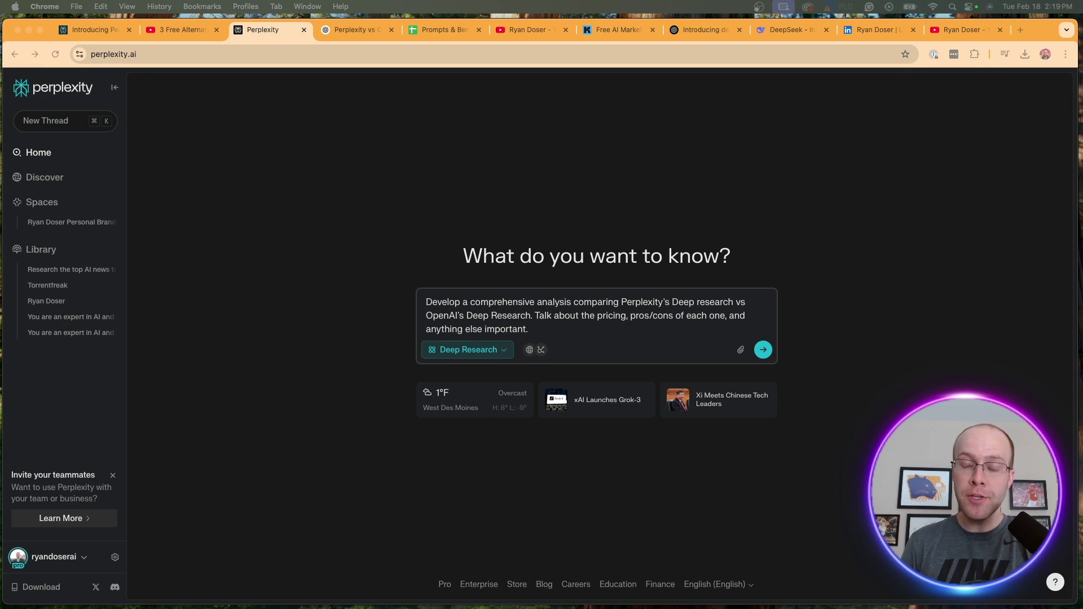
- Check ChatGPT's comparison research run, then switch to Perplexity and submit the prepared Deep Research prompt on Perplexity versus OpenAI, covering pricing and pros/cons
click(361, 31)
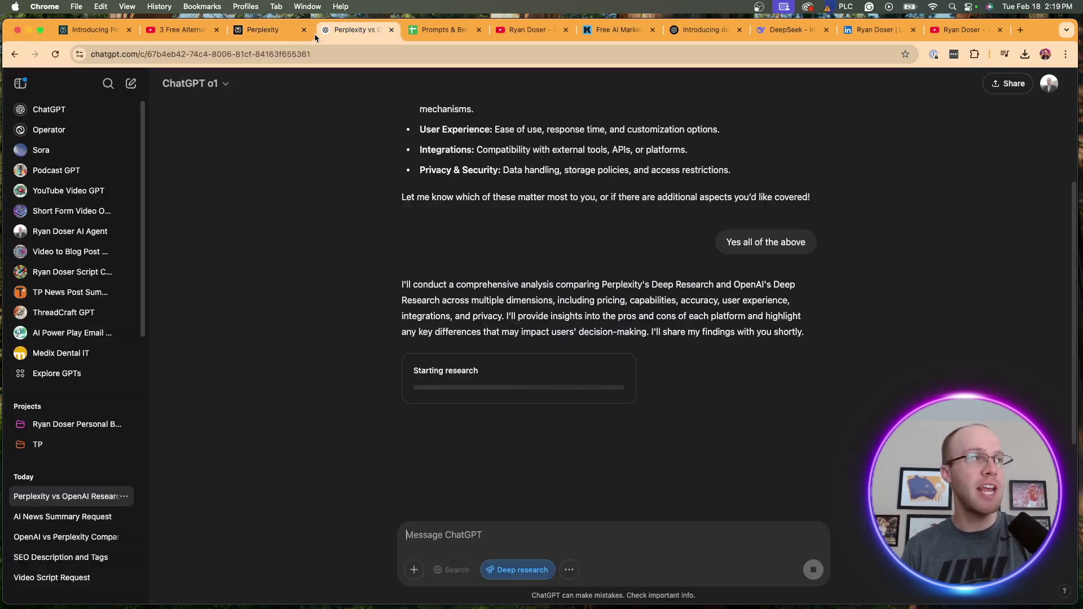
click(259, 30)
drag(428, 302, 669, 318)
click(538, 317)
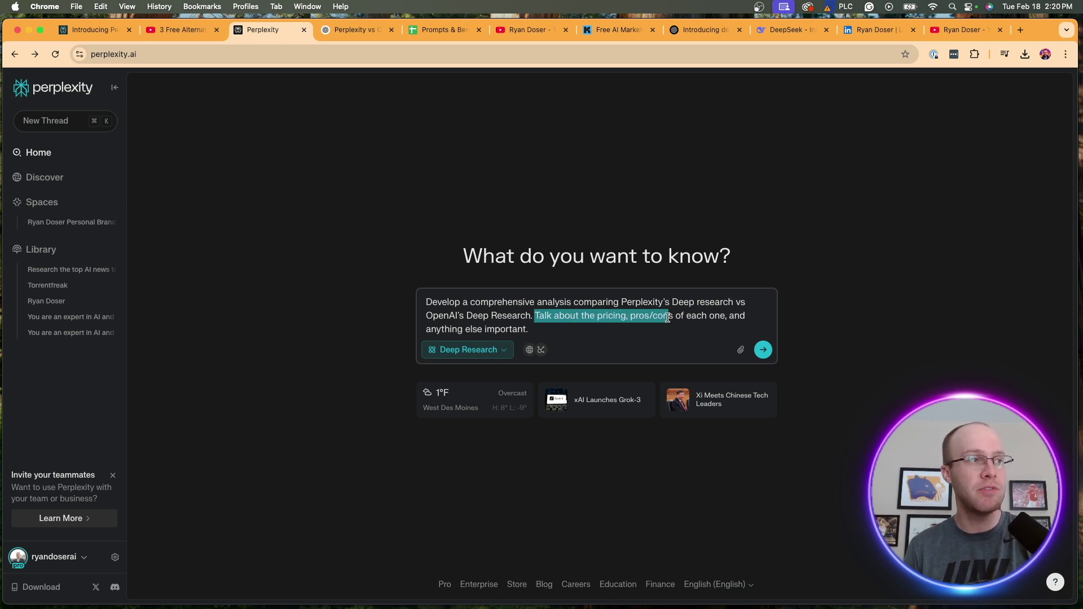
click(660, 318)
key(Return)
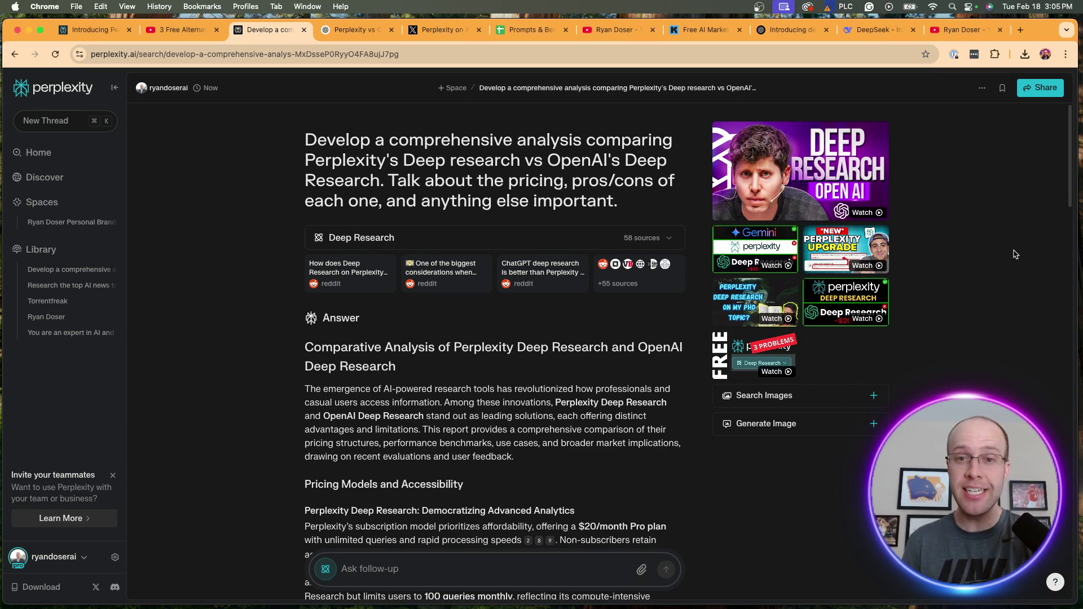
- Switch to ChatGPT's Perplexity versus OpenAI comparison and skim through the report to gauge its length
click(360, 36)
scroll(1074, 117, down, 10)
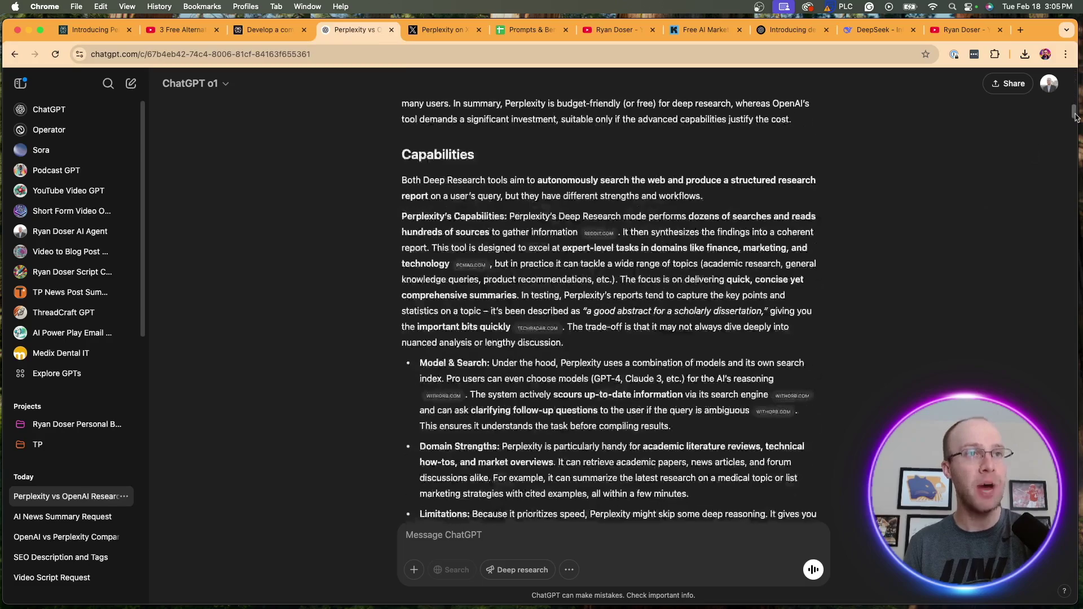
drag(1074, 117, 1074, 356)
- Switch to Perplexity's comparison report and read it from the introduction and pricing down to Limitations and Challenges
click(261, 32)
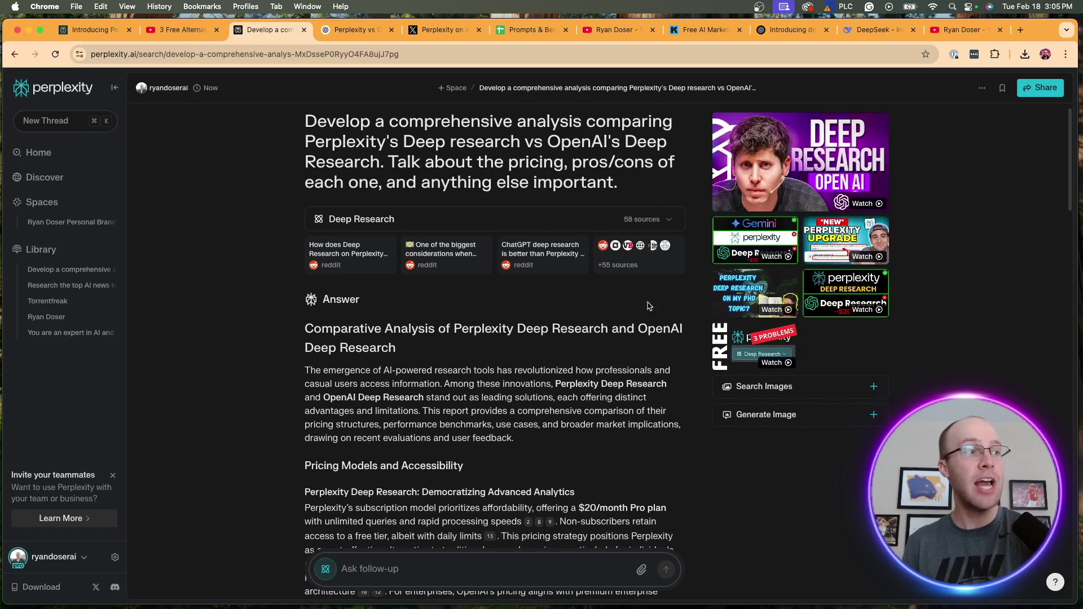
scroll(507, 245, down, 3)
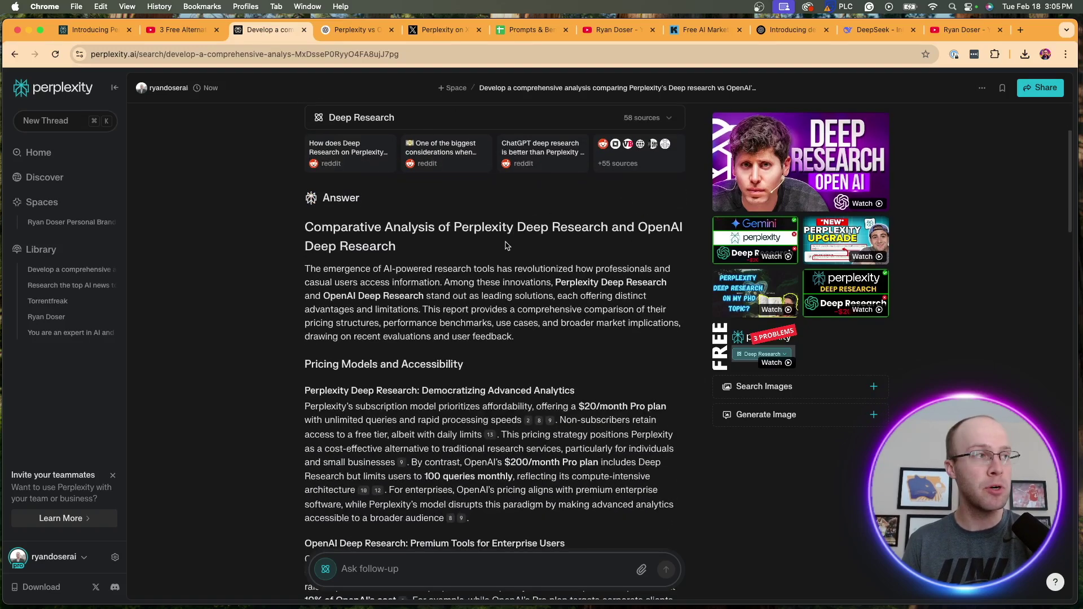
scroll(507, 246, down, 2)
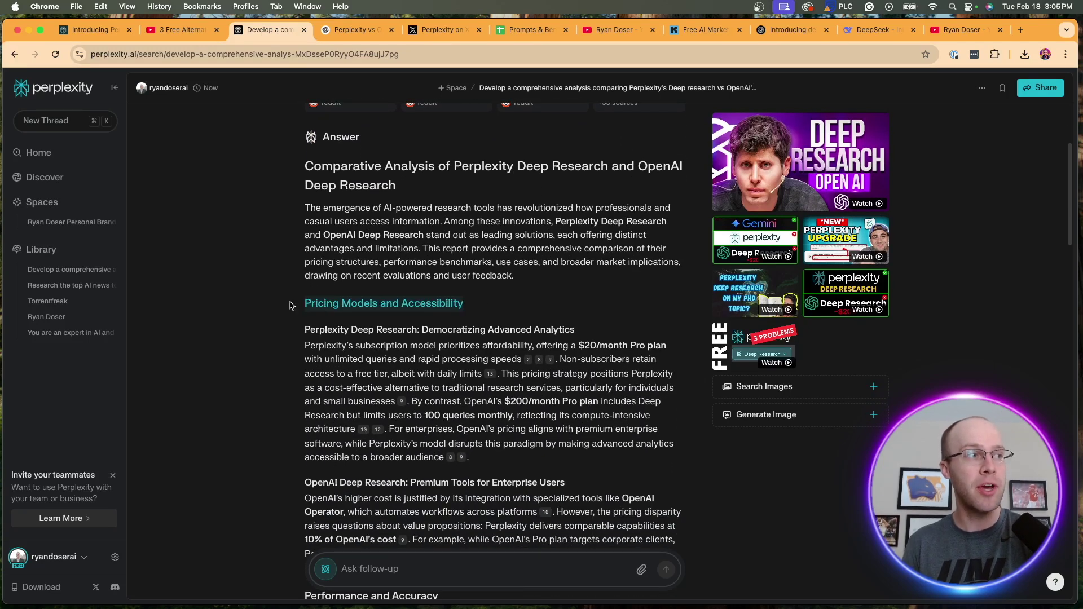
scroll(508, 288, down, 3)
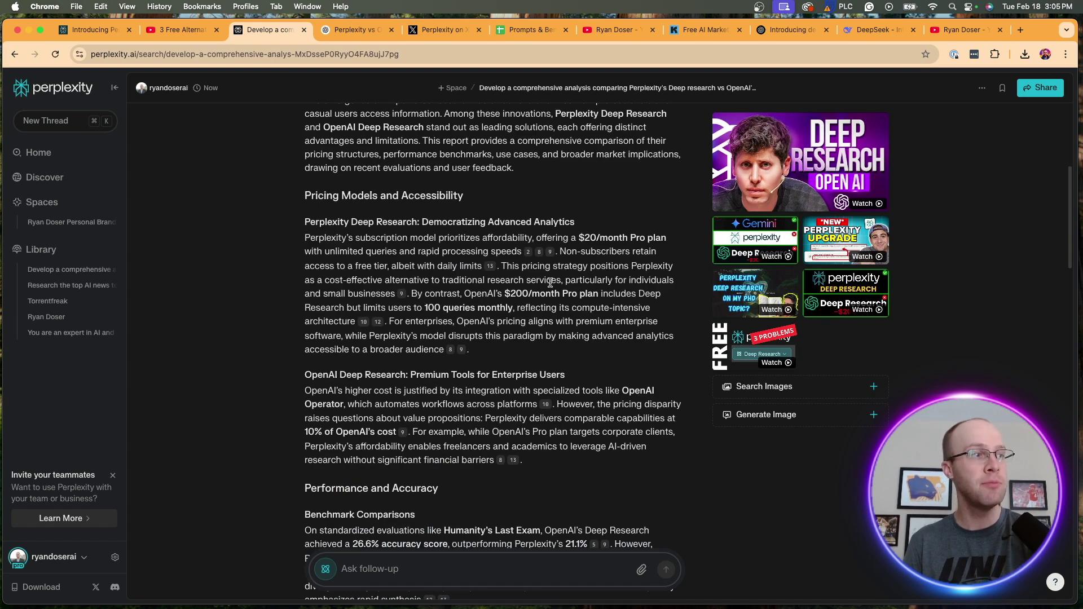
scroll(550, 282, down, 3)
scroll(372, 347, down, 6)
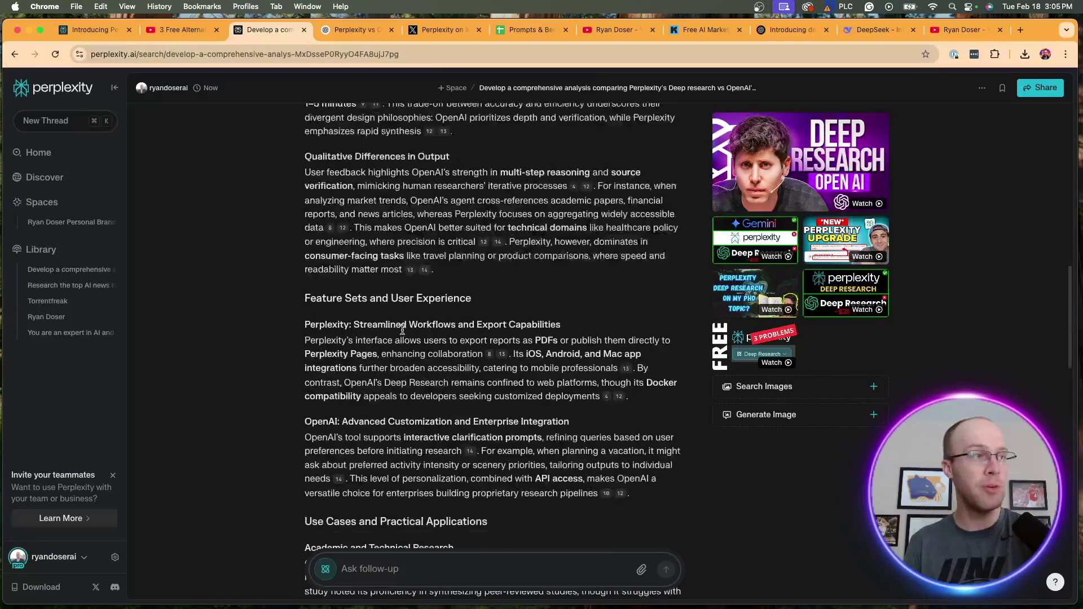
scroll(392, 285, down, 4)
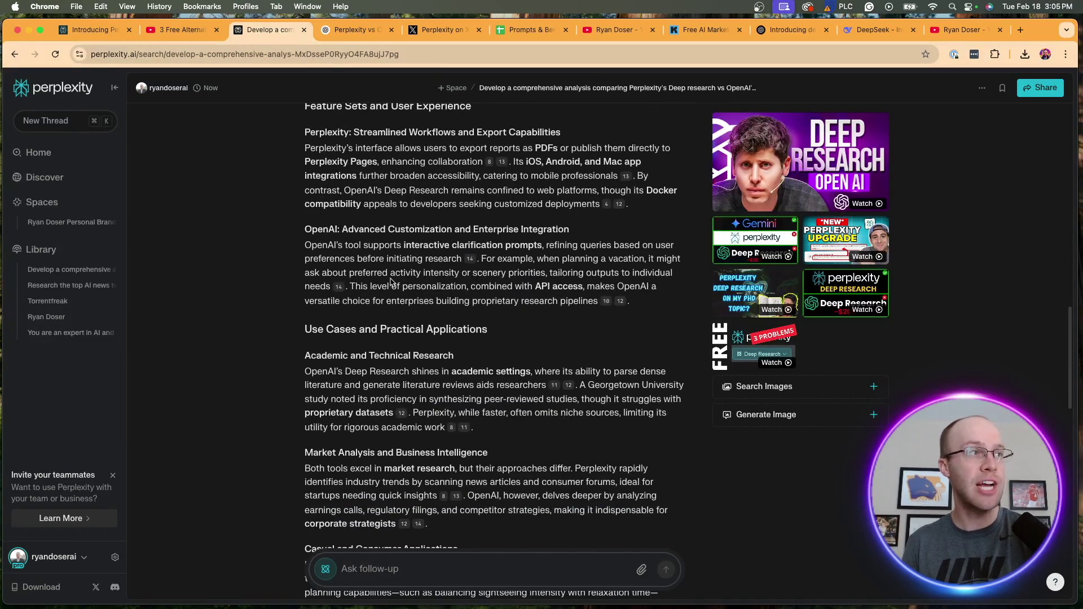
scroll(512, 333, down, 6)
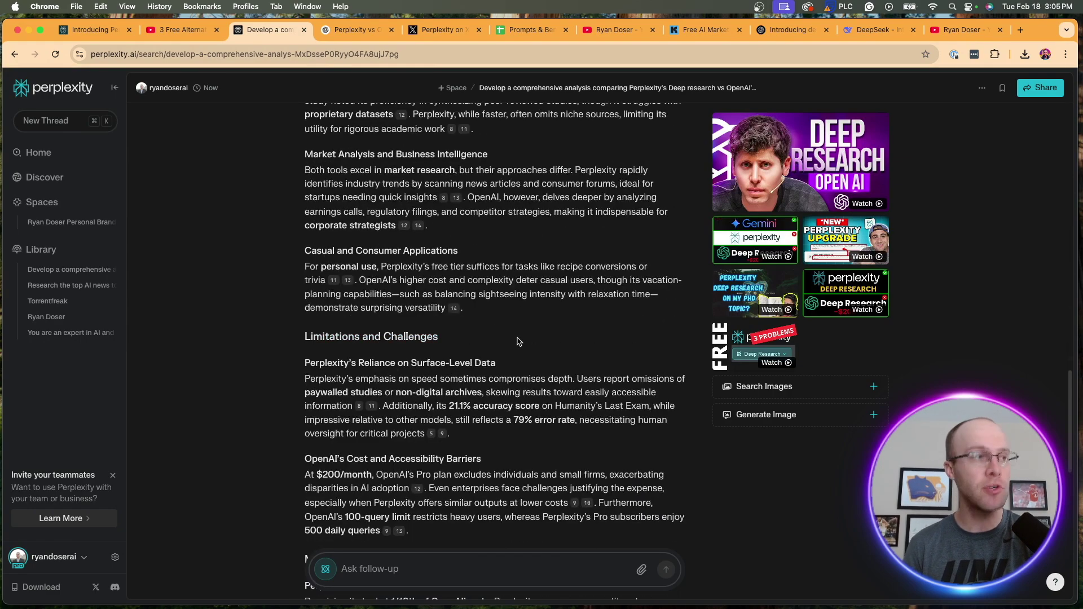
- Return to Pricing Models and Accessibility and highlight OpenAI's $200/month Pro plan and Perplexity's $20/month price
scroll(519, 338, up, 15)
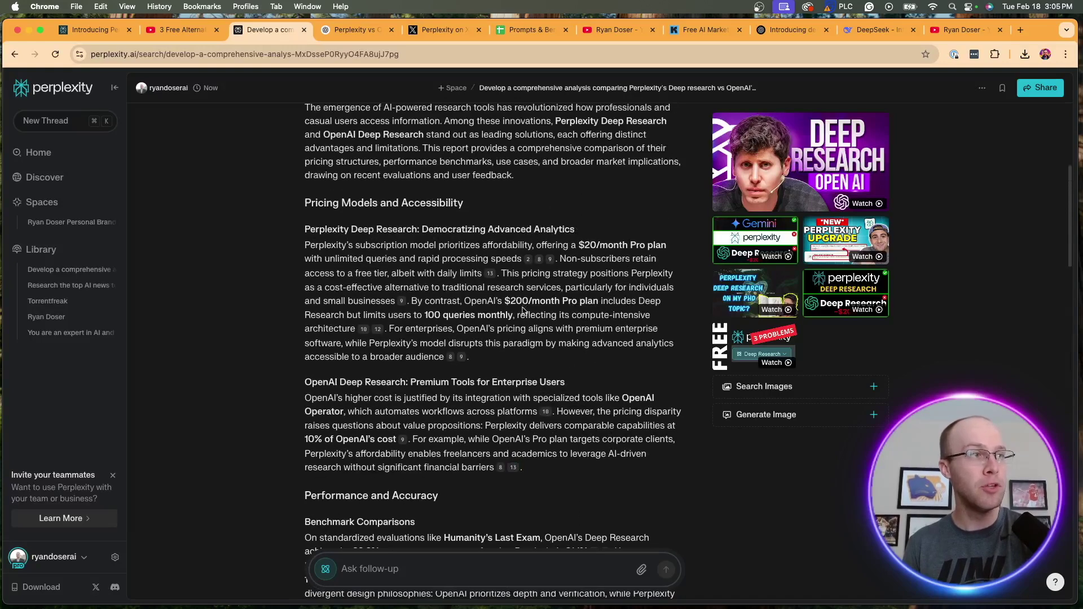
drag(504, 300, 597, 299)
click(637, 230)
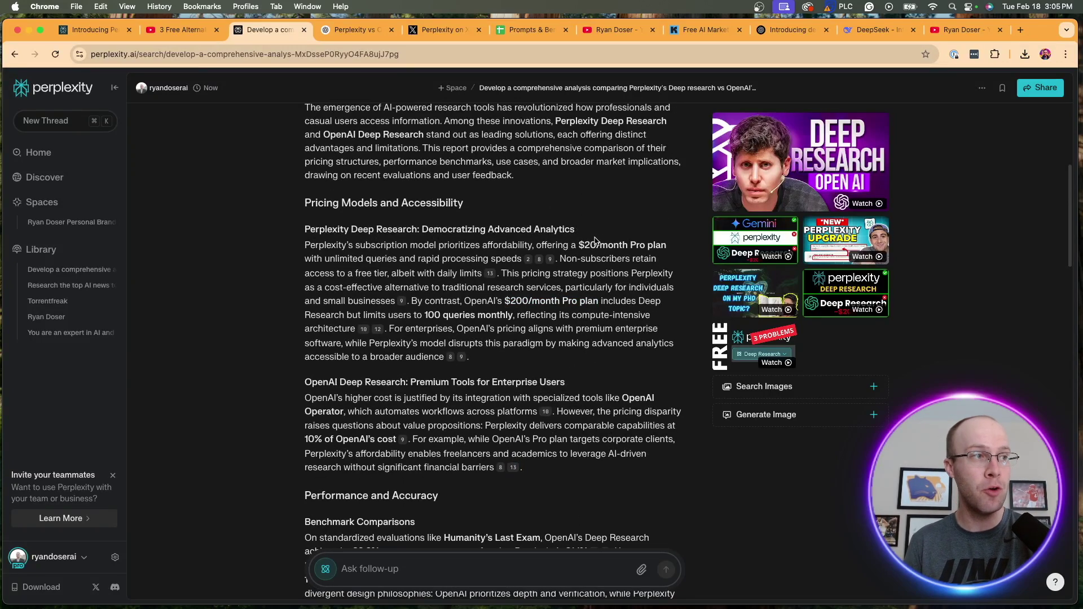
drag(579, 244, 636, 243)
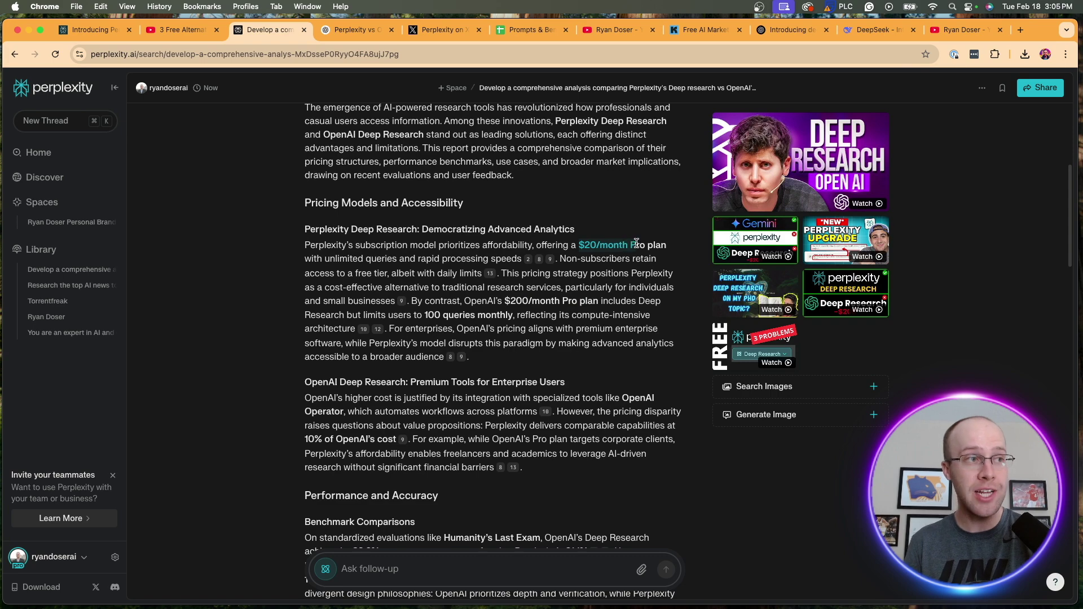
click(637, 243)
- Read the Performance and Accuracy section, preview the IBM citation, and continue to Market Impact and Future Trajectories
scroll(636, 218, down, 5)
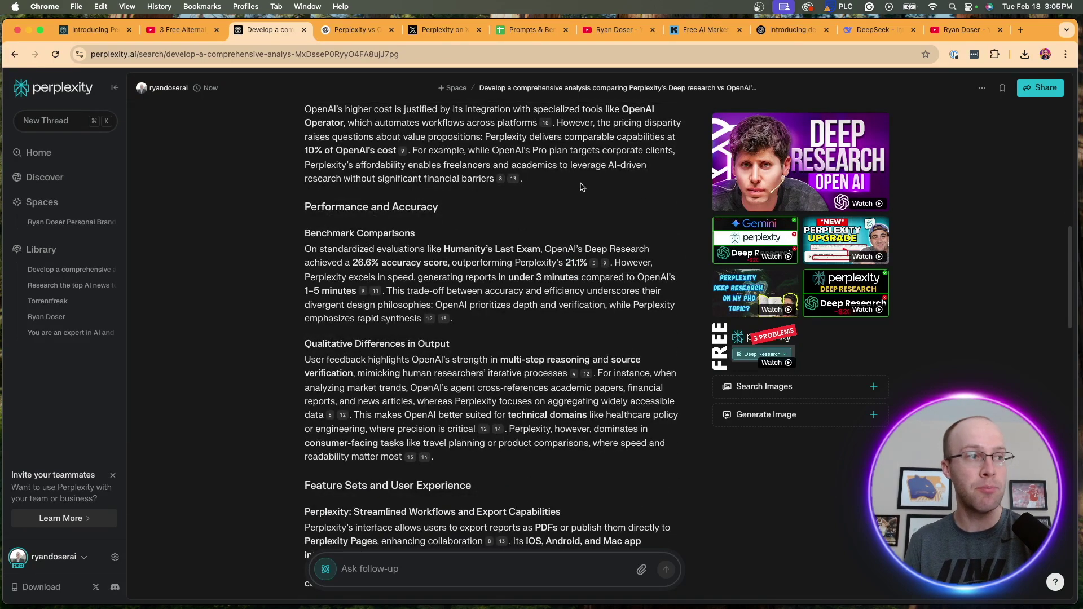
mouse_move(589, 376)
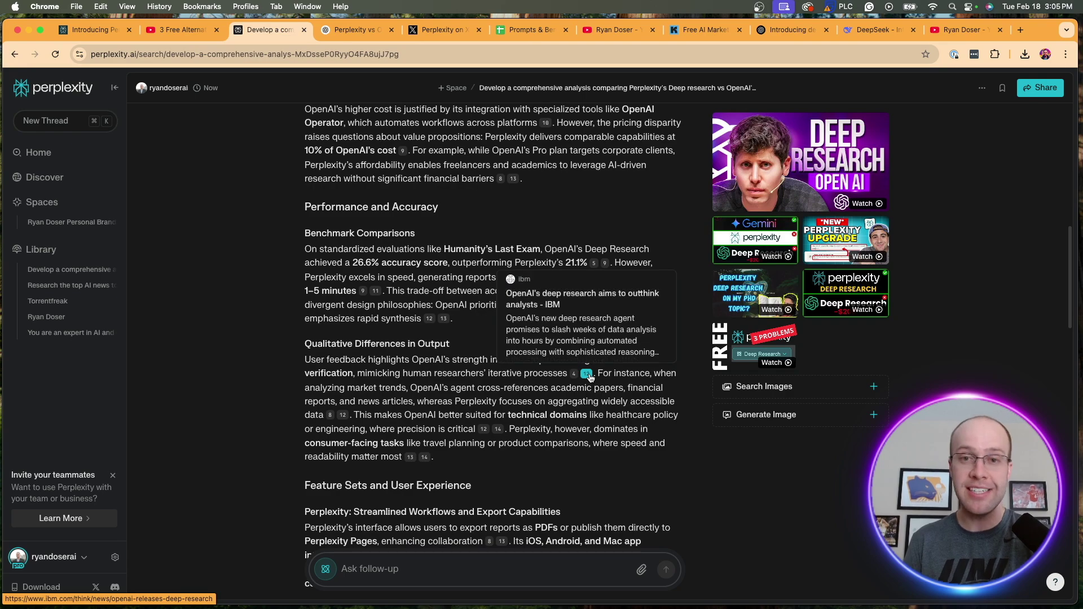
scroll(564, 260, up, 3)
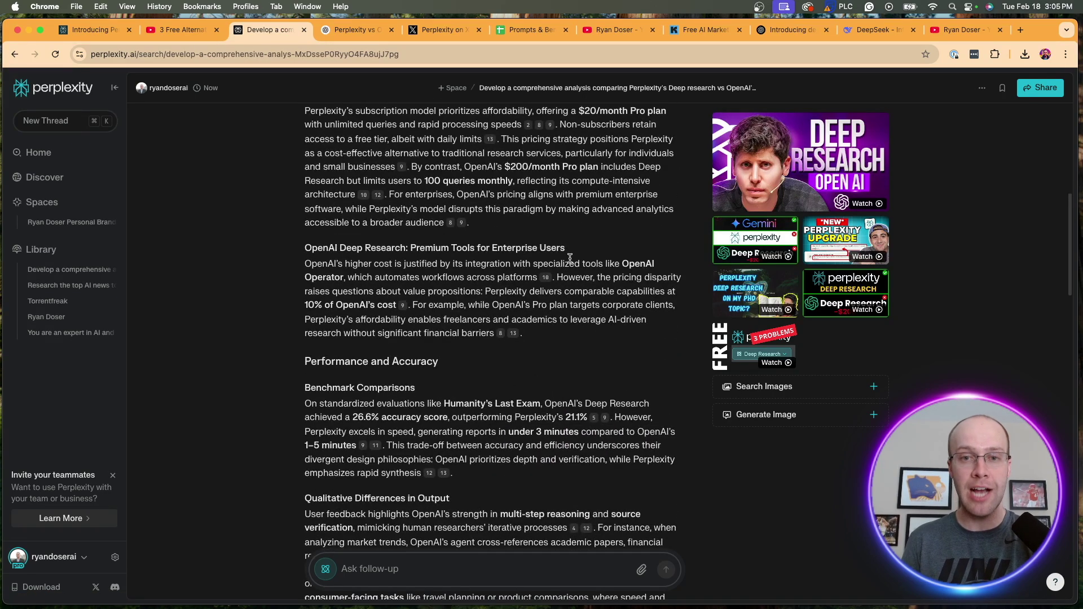
scroll(569, 258, down, 15)
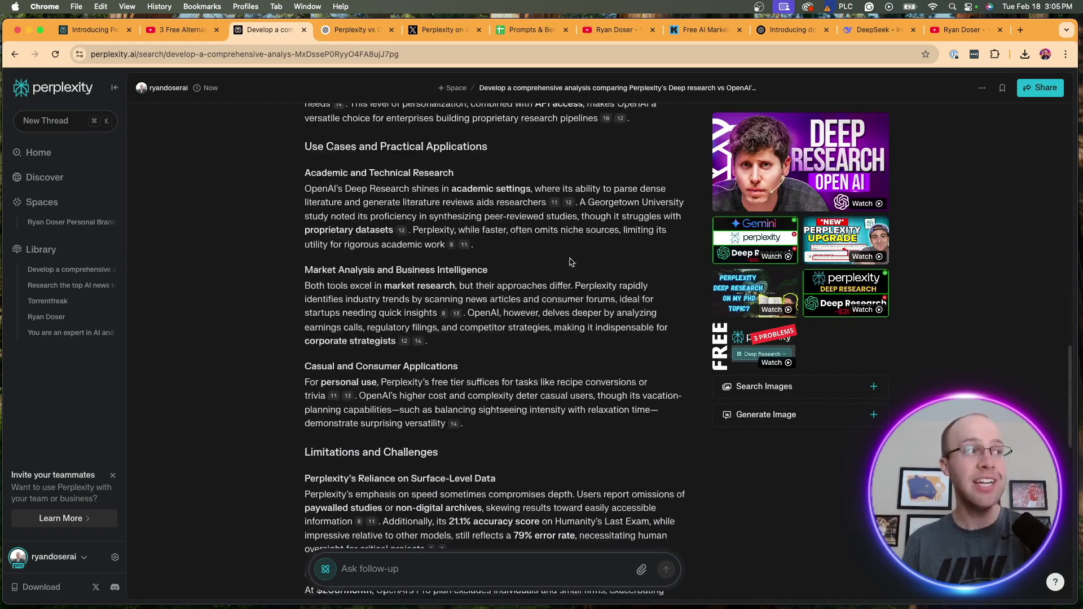
scroll(570, 261, down, 2)
scroll(569, 261, down, 10)
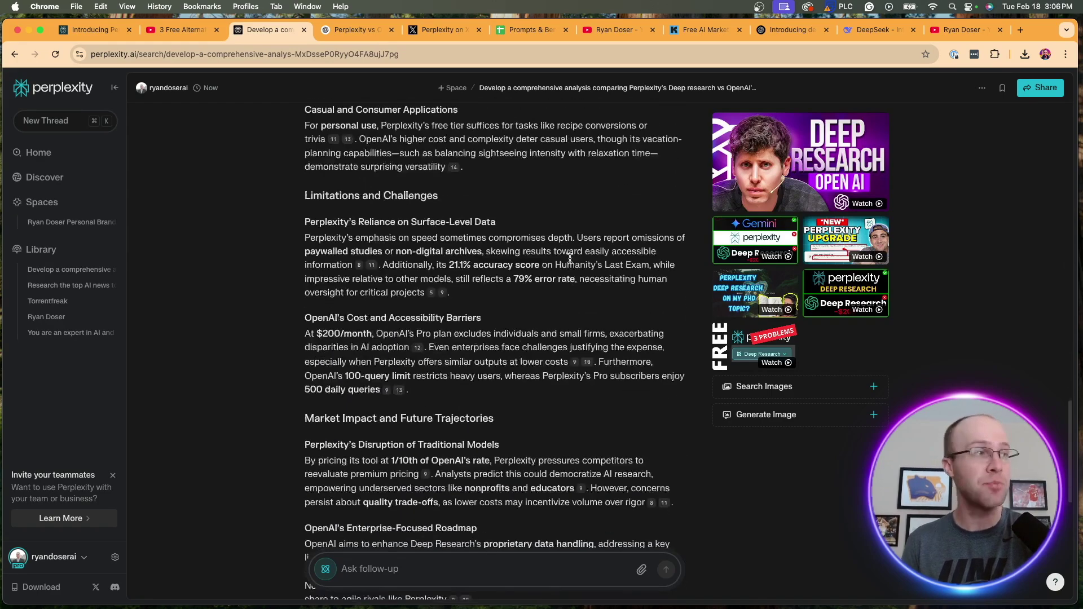
- Go to Limitations and Challenges and highlight the heading "Perplexity's Reliance on Surface-Level Data"
scroll(508, 322, up, 6)
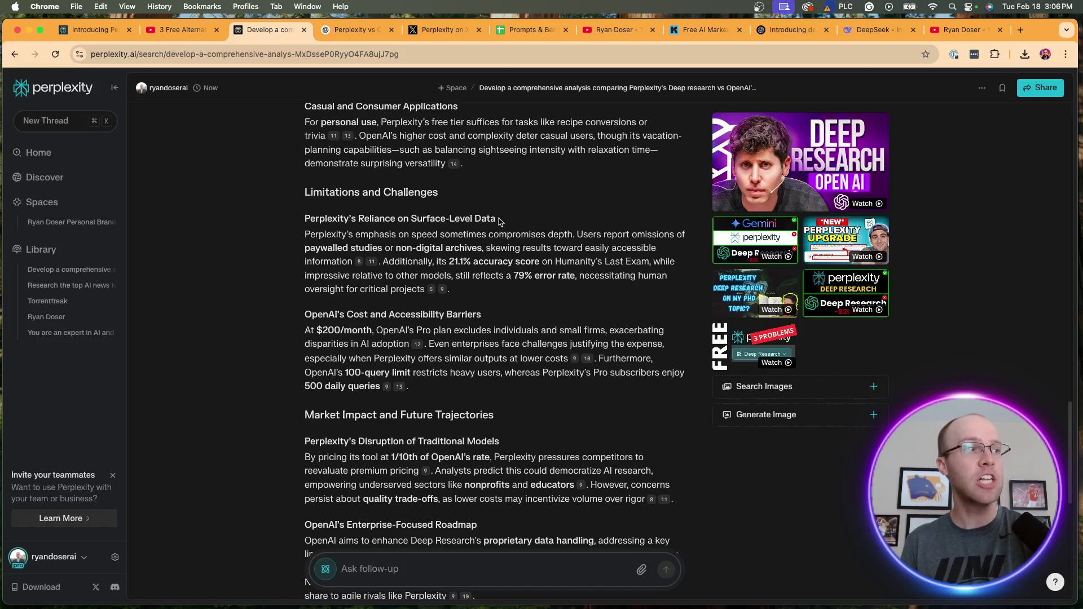
drag(497, 220, 298, 221)
click(577, 218)
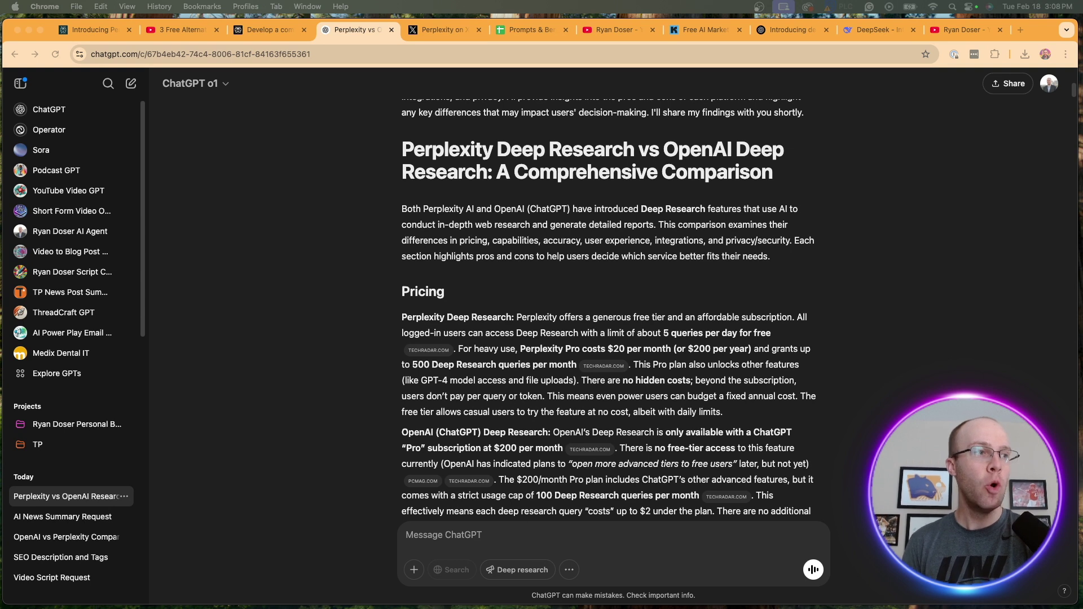
- Read ChatGPT's comparison report from the introduction through Pricing, Capabilities and the accuracy discussion
scroll(894, 377, down, 2)
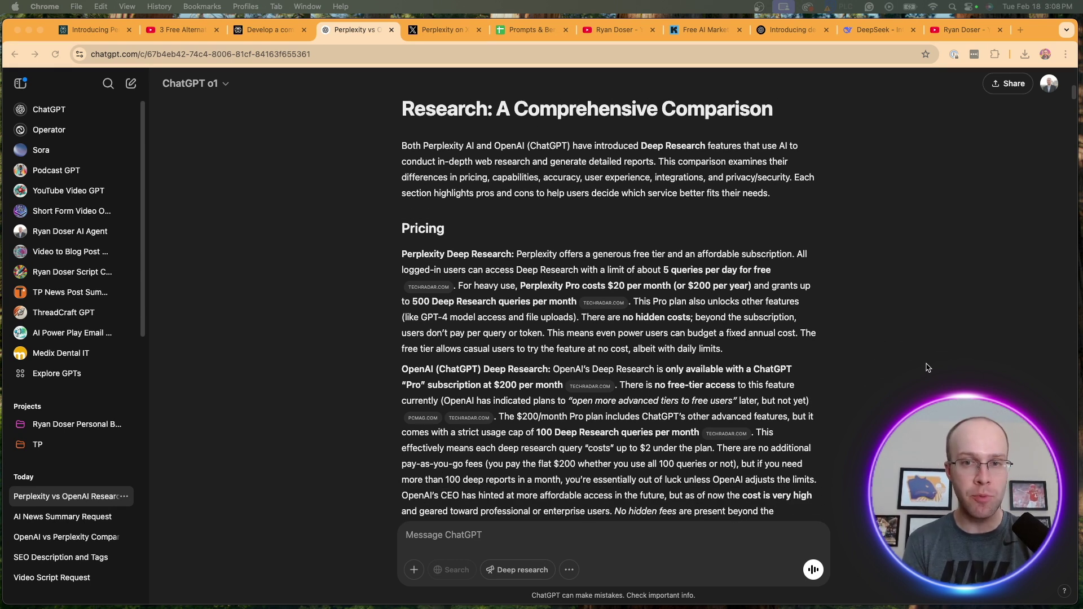
scroll(928, 368, down, 1)
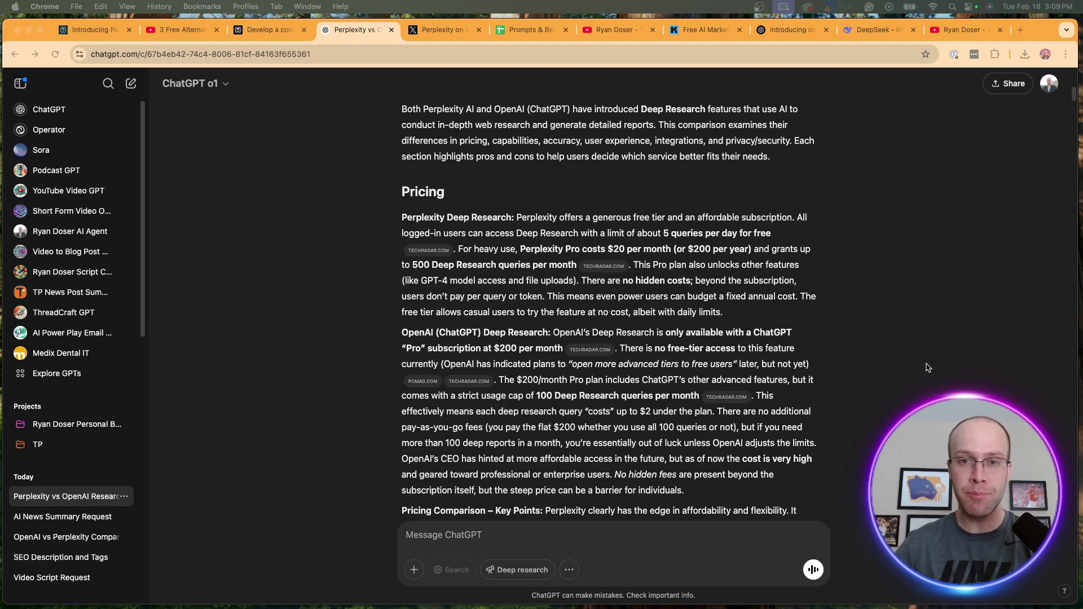
scroll(928, 368, down, 15)
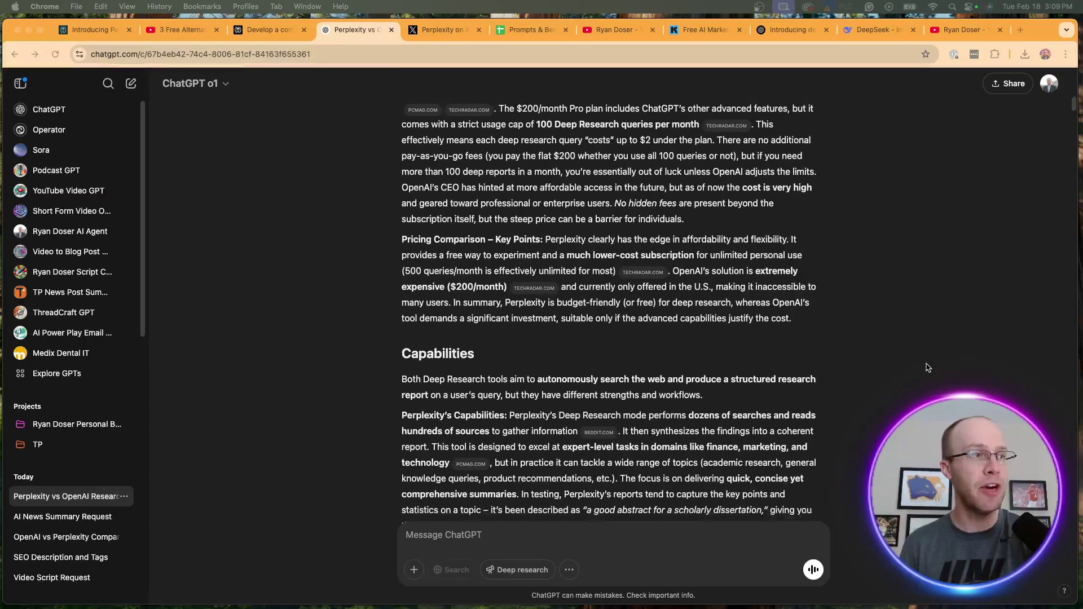
scroll(896, 372, up, 12)
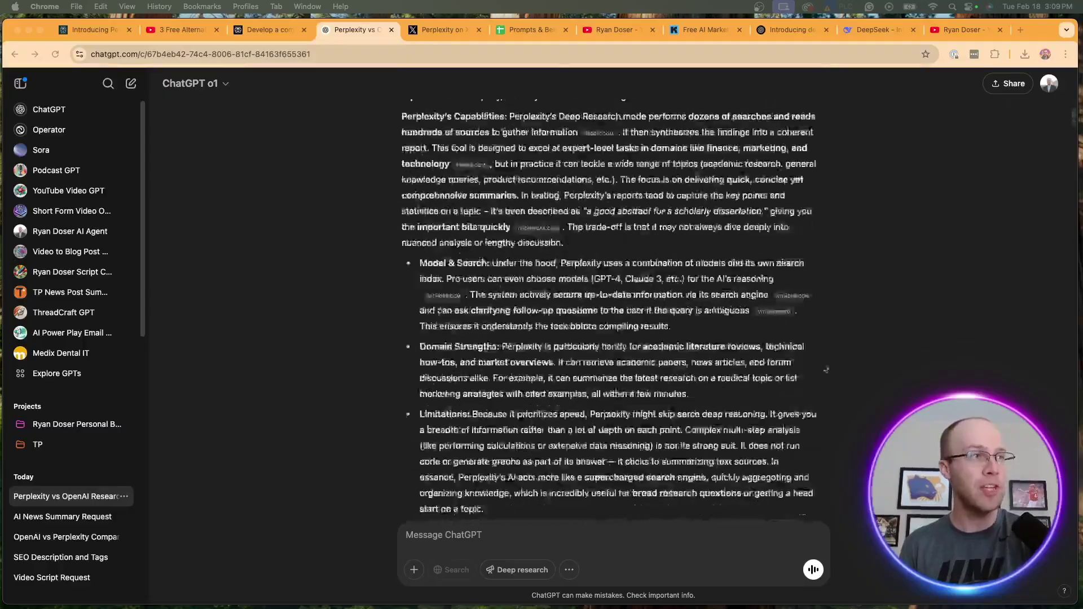
scroll(455, 347, down, 15)
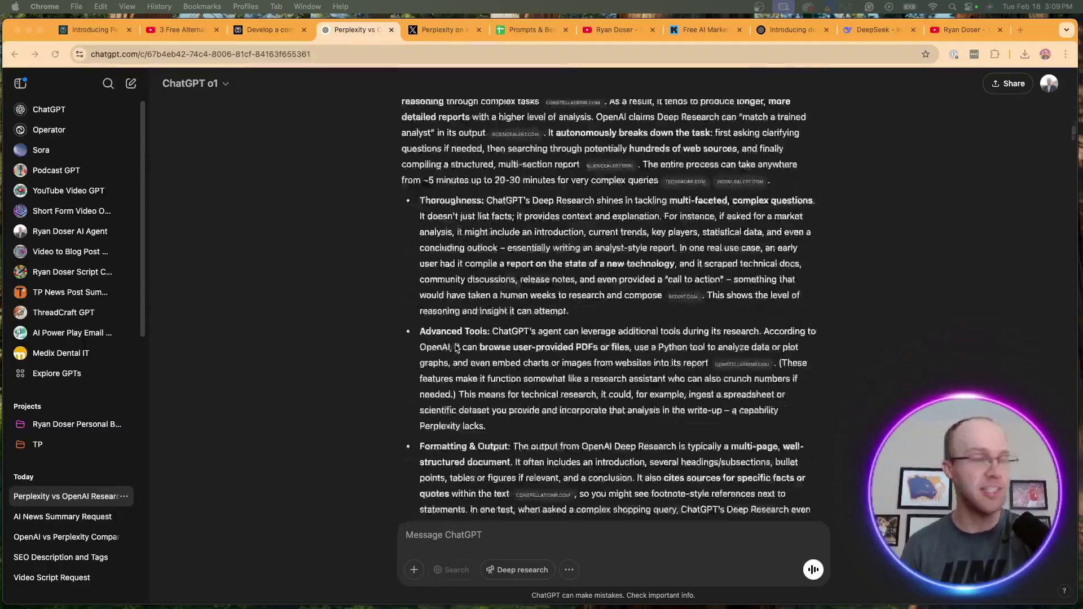
scroll(559, 289, down, 15)
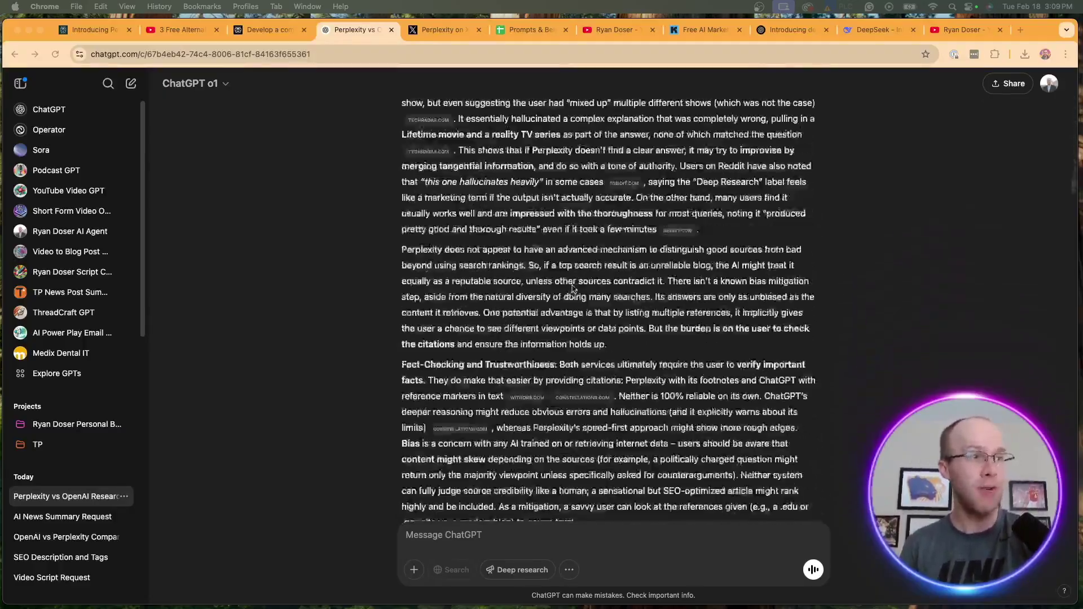
- Continue through the report's User Experience, Integrations and privacy and security sections
scroll(575, 288, down, 5)
scroll(570, 288, up, 8)
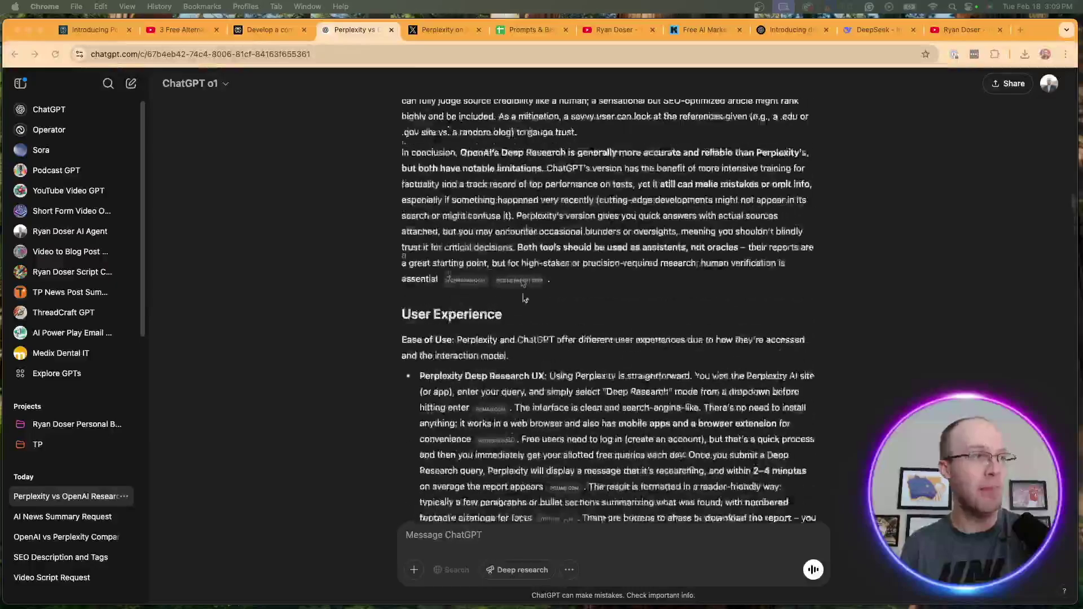
scroll(561, 289, down, 8)
scroll(573, 287, down, 7)
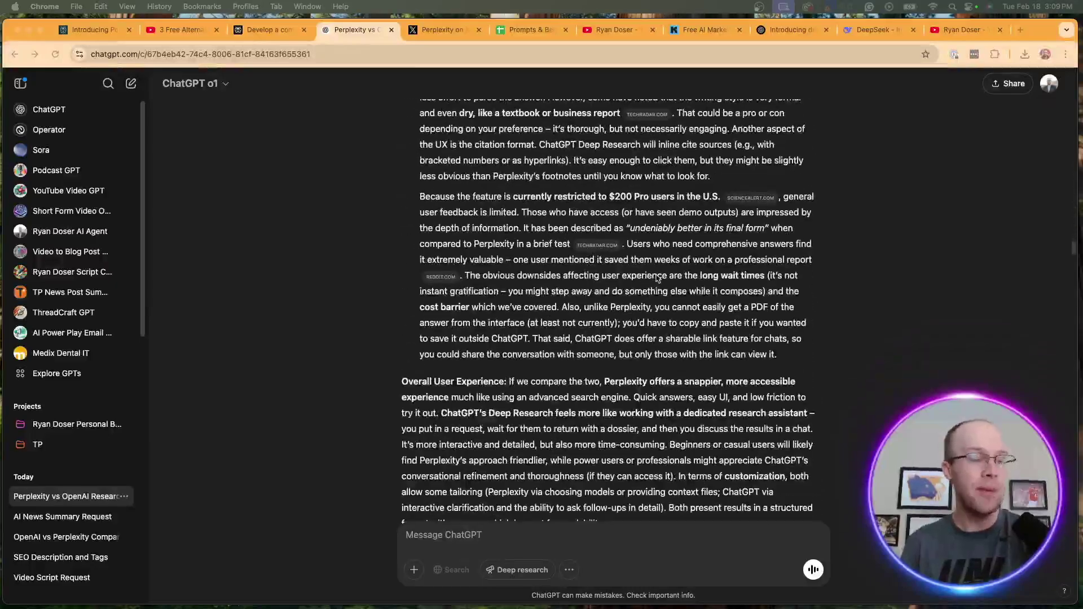
scroll(657, 277, down, 6)
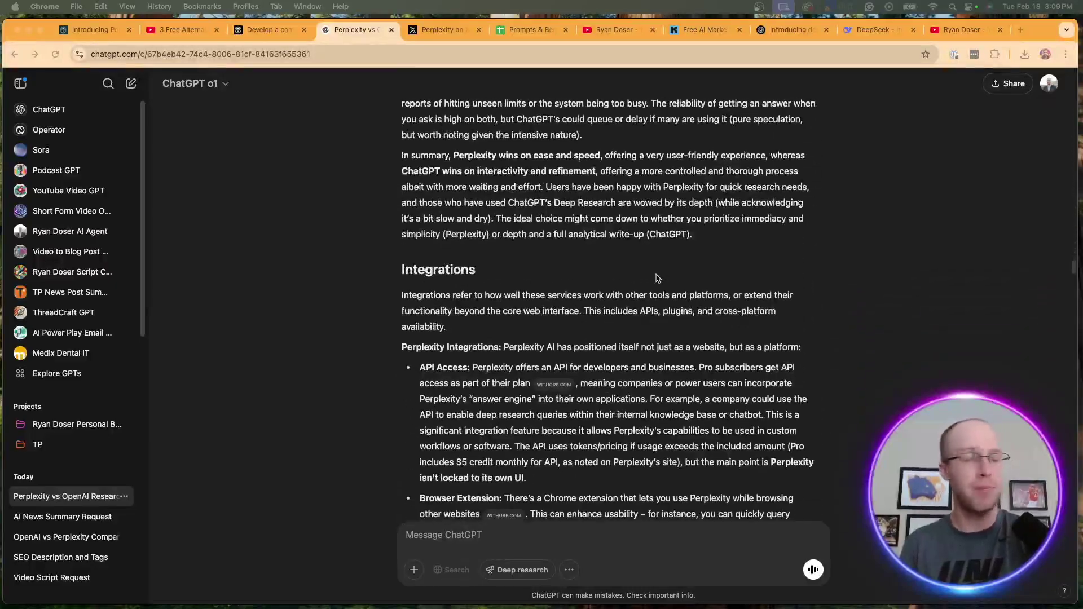
scroll(657, 278, down, 15)
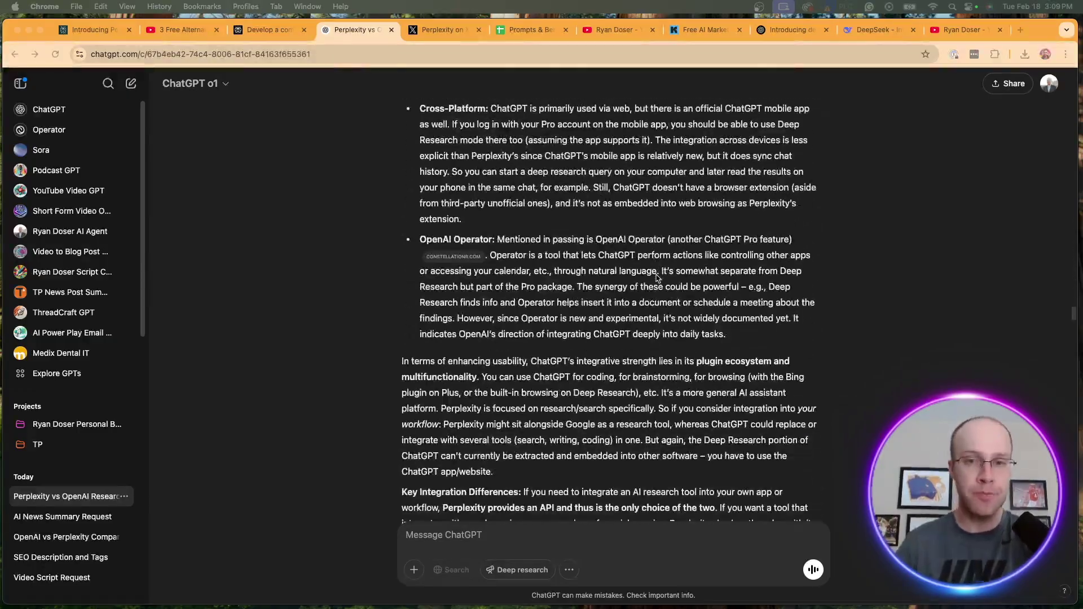
scroll(657, 277, down, 20)
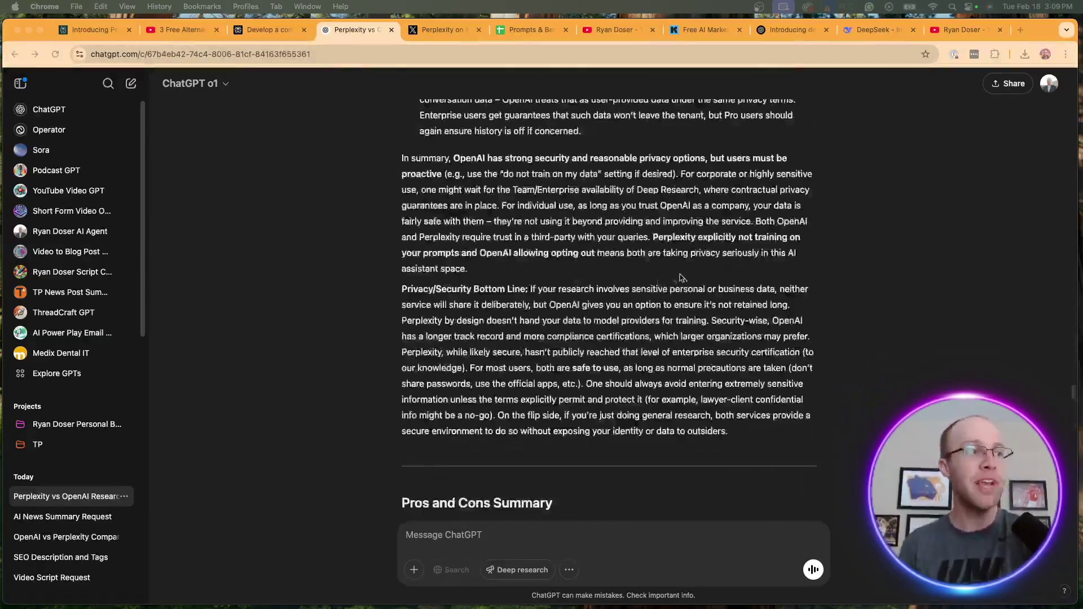
- Highlight the "Pros and Cons Summary" heading and read the pros and cons listed for Perplexity Deep Research
scroll(680, 278, down, 6)
drag(554, 181, 393, 180)
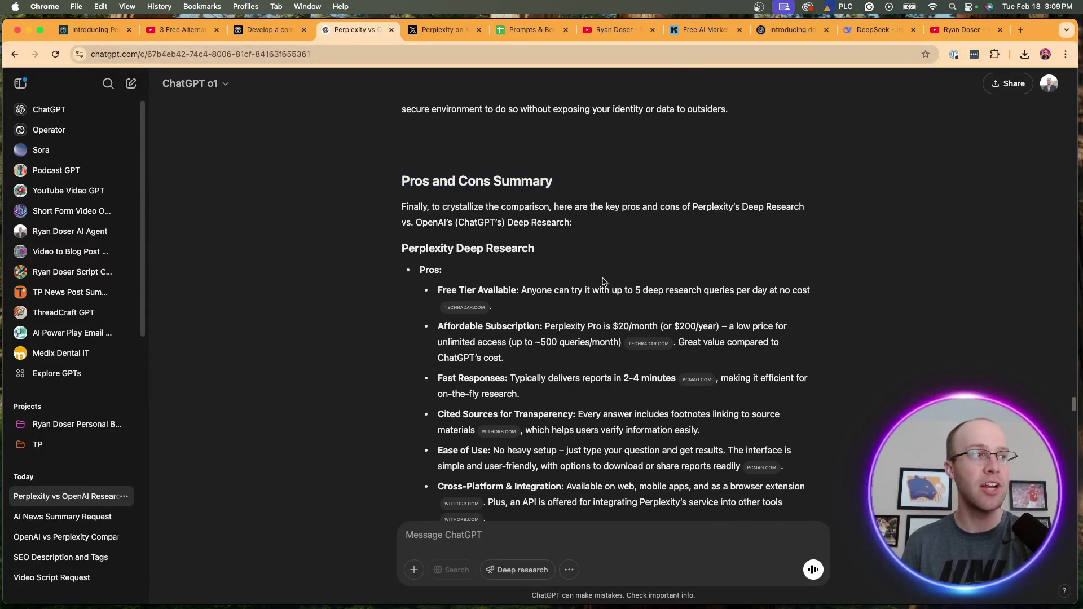
scroll(601, 281, up, 2)
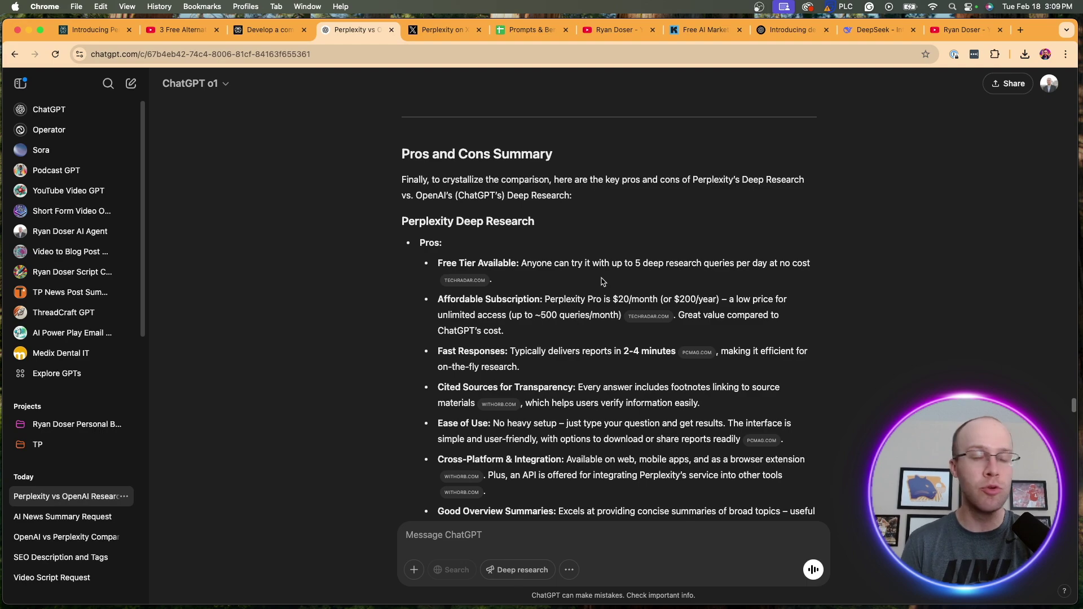
scroll(601, 281, down, 1)
drag(547, 205, 423, 202)
click(423, 202)
scroll(423, 202, down, 4)
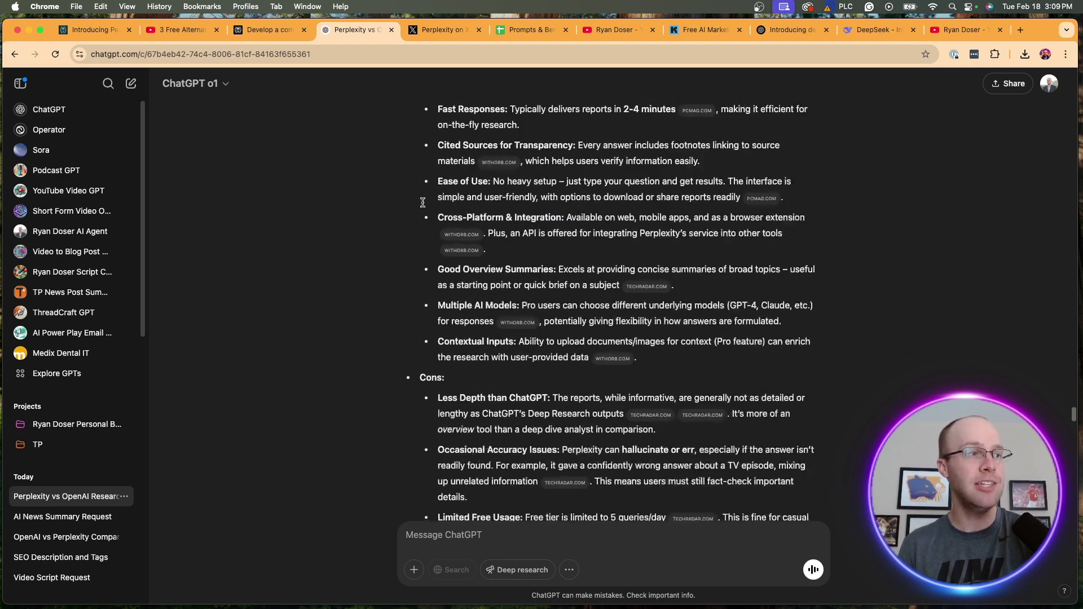
- Find the "OpenAI ChatGPT Deep Research" heading and read its pros and cons through to Key Differences & Decision Factors
scroll(422, 202, down, 10)
drag(571, 341, 550, 335)
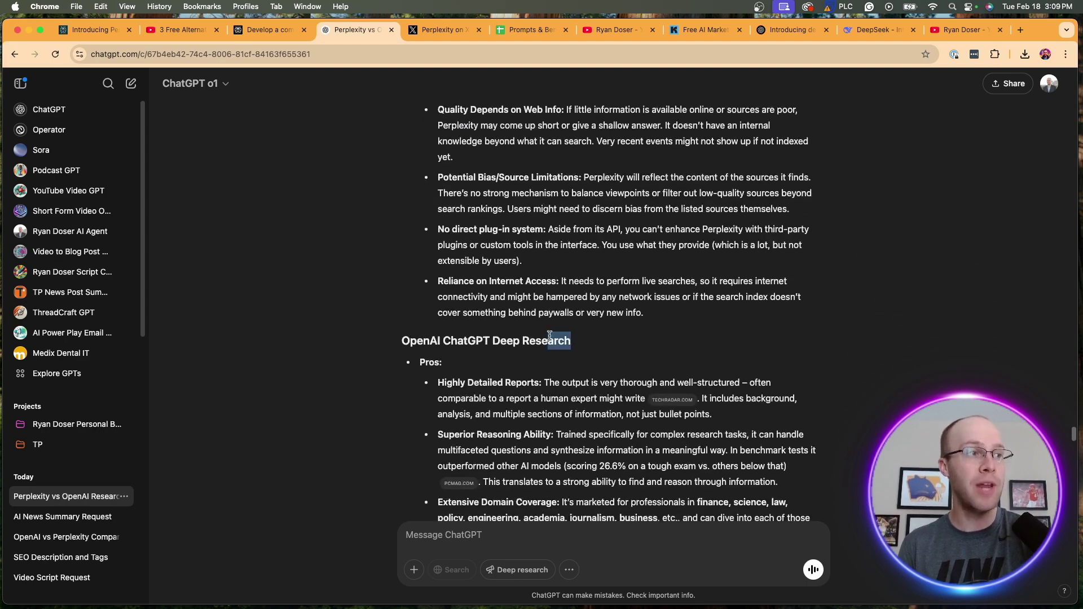
click(509, 334)
scroll(601, 342, down, 5)
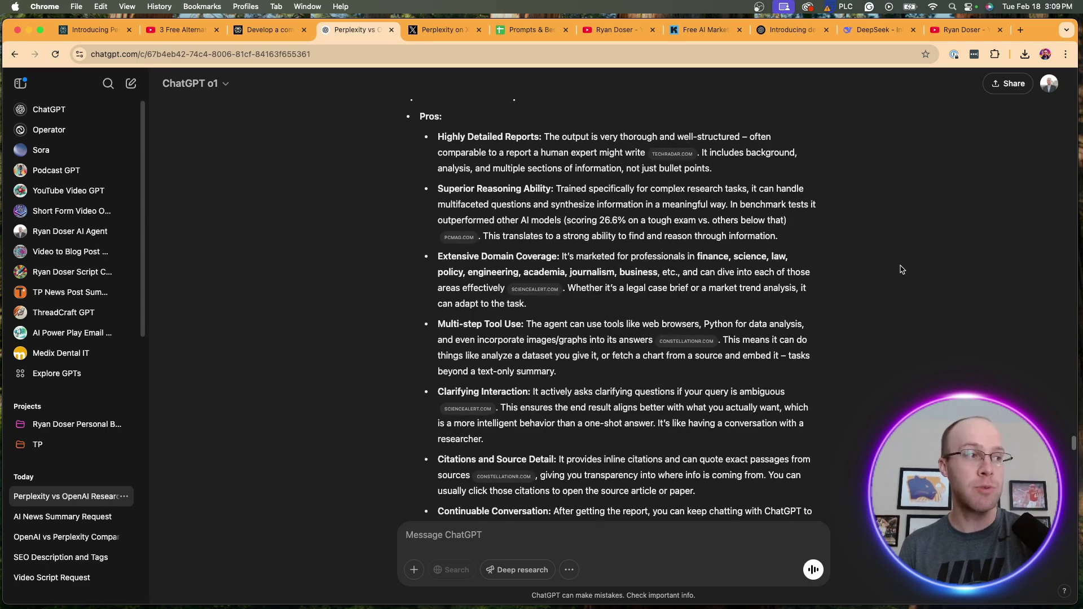
scroll(901, 270, down, 4)
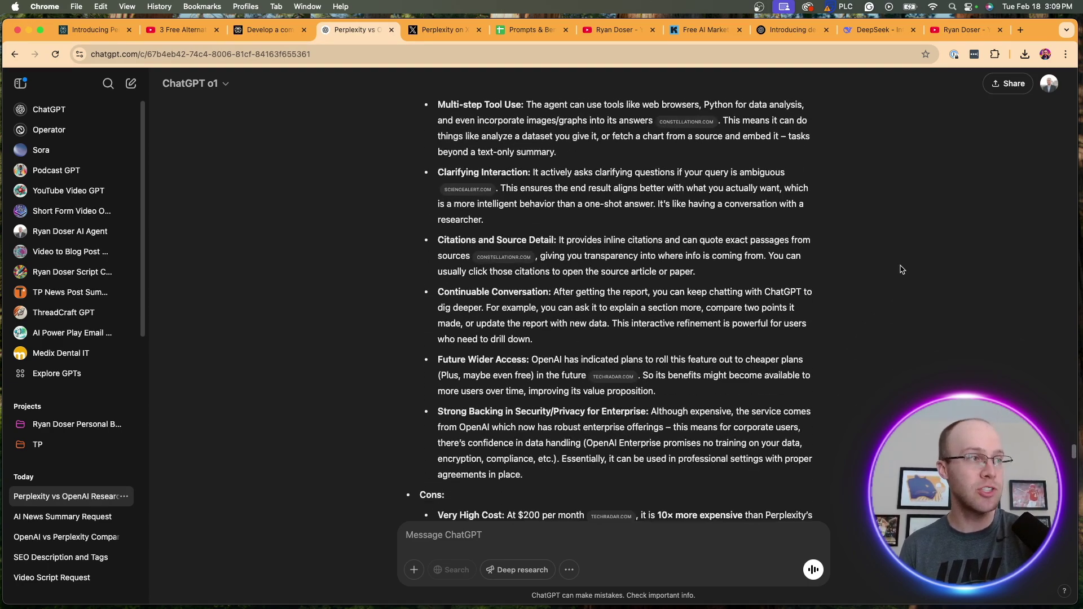
scroll(902, 269, down, 5)
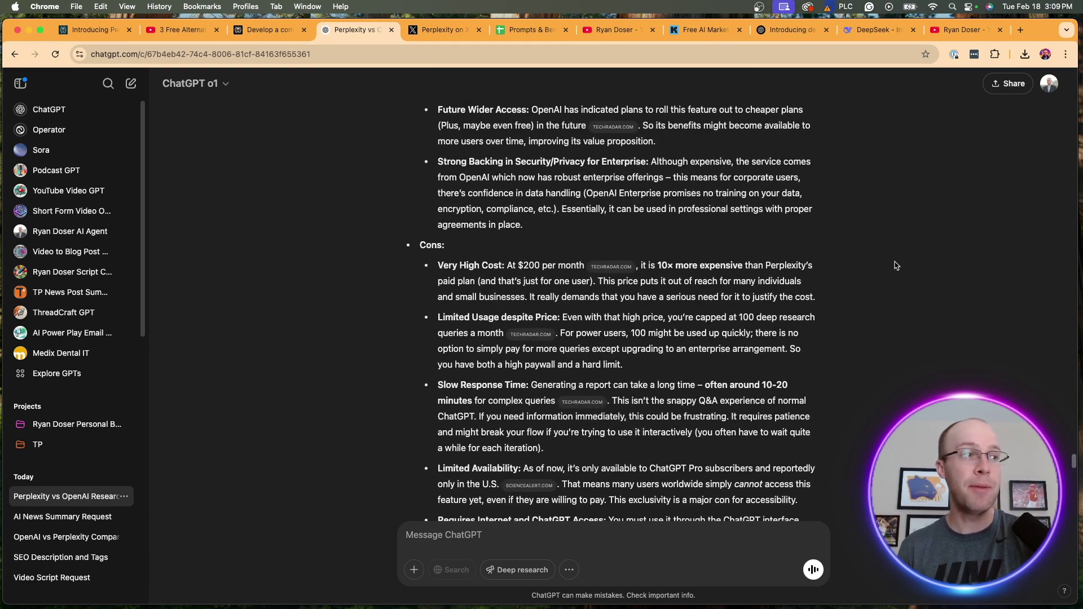
scroll(896, 265, down, 8)
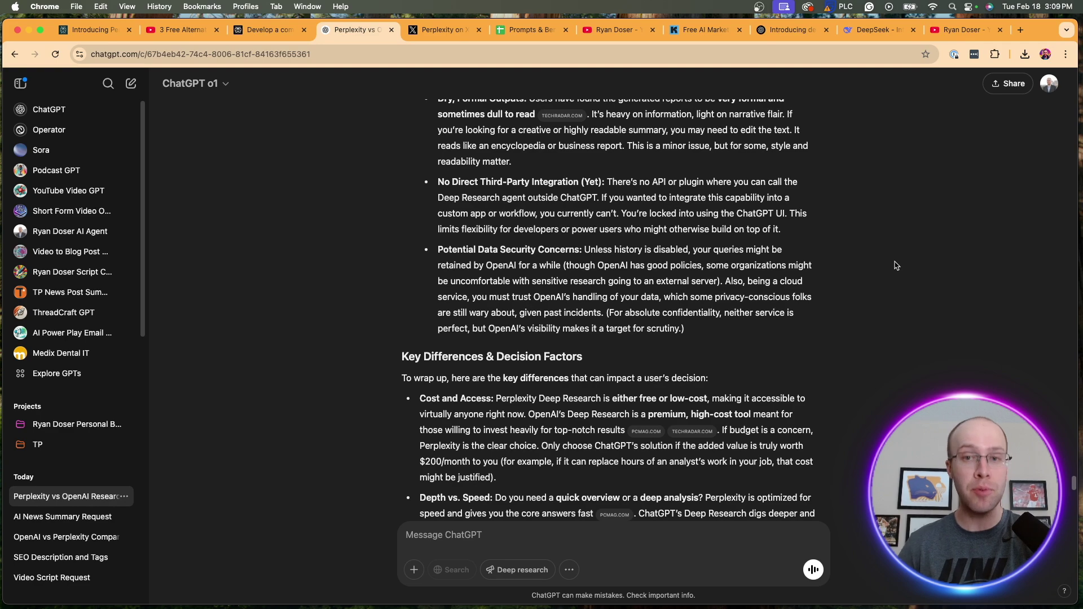
- Go back up past the pros and cons lists to the beginning of ChatGPT's comparison report
scroll(896, 266, up, 10)
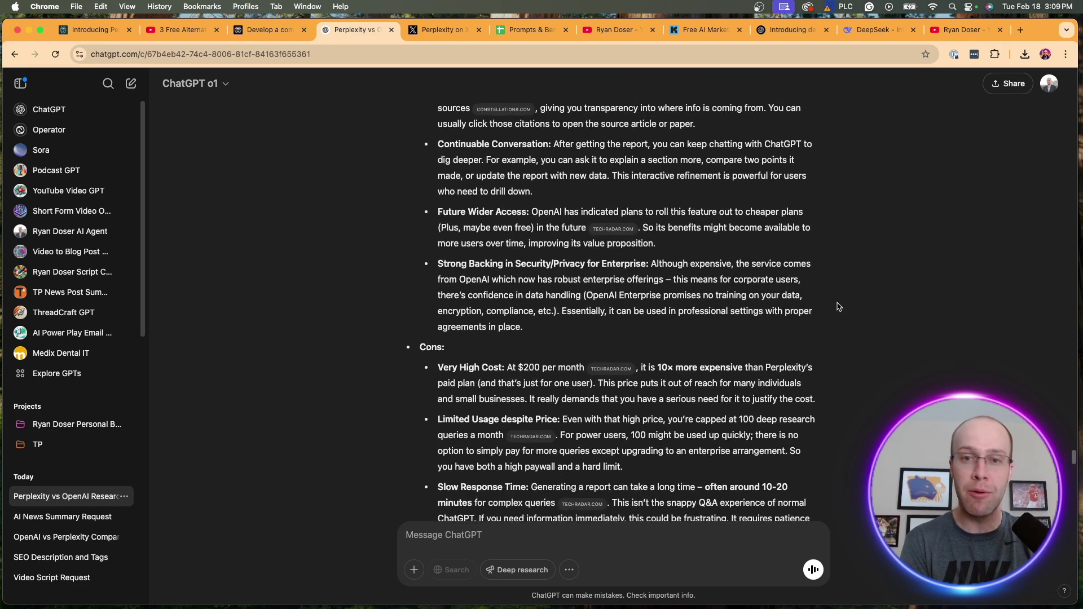
scroll(839, 307, up, 15)
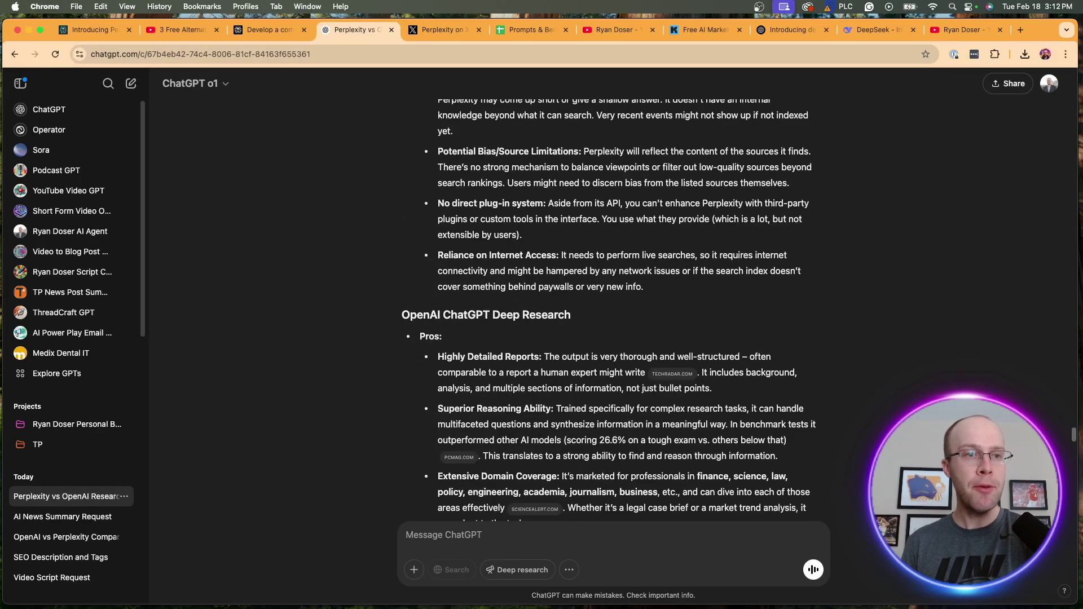
drag(1074, 438, 1049, 98)
- Switch to Perplexity's comparison report, view its Conclusion, and skim back up to the introduction
click(285, 32)
scroll(513, 292, down, 10)
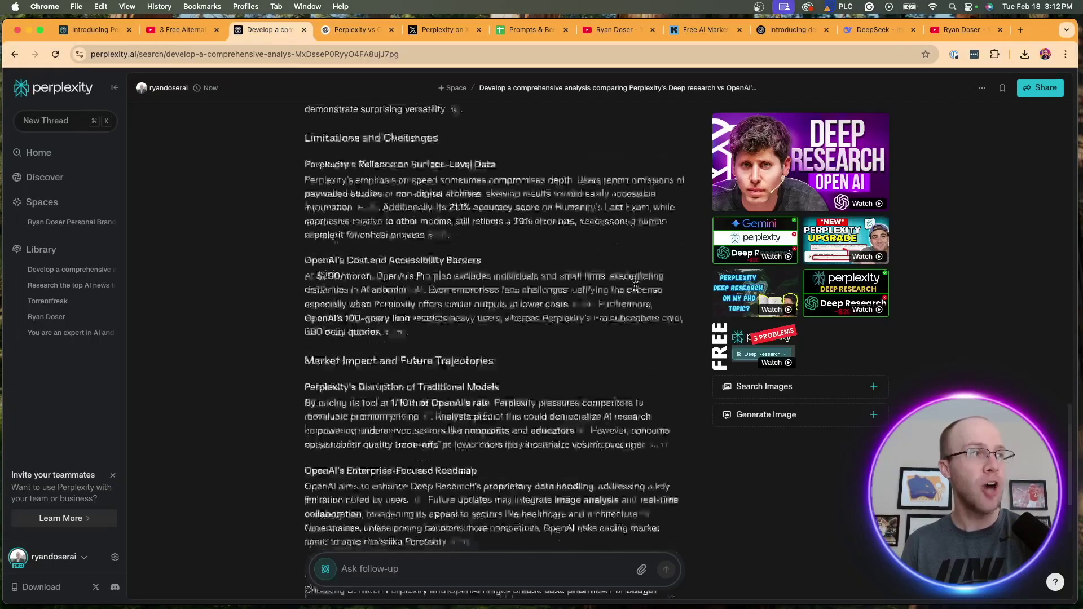
scroll(513, 292, up, 3)
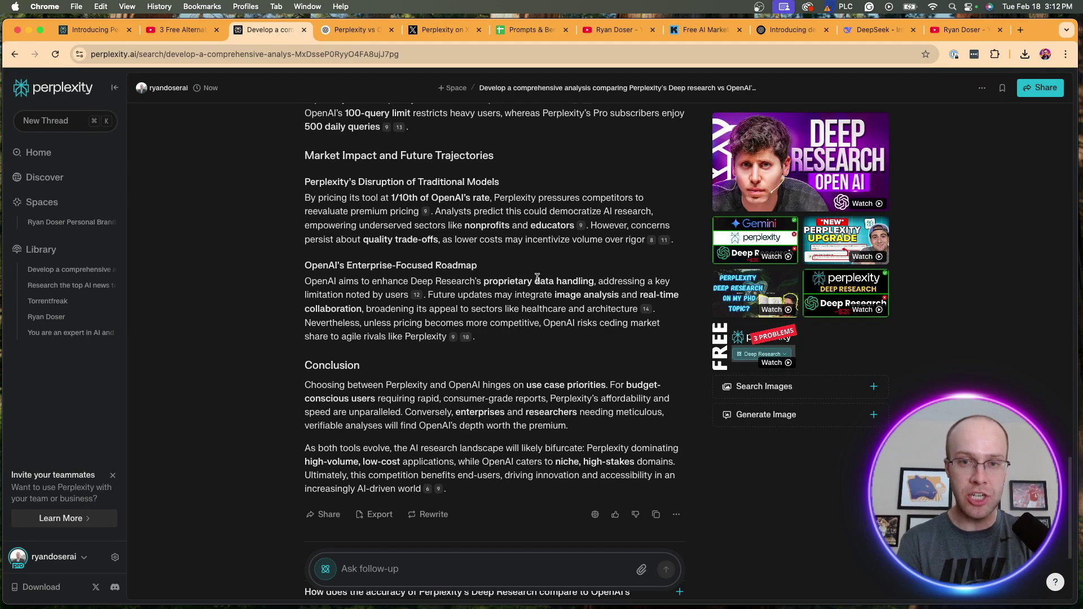
scroll(537, 277, up, 15)
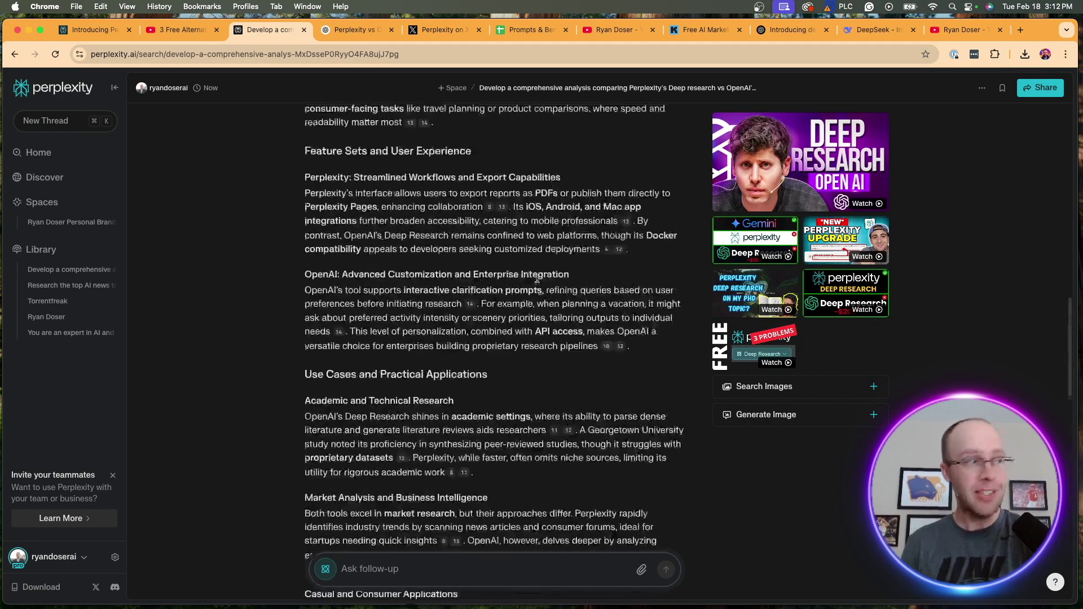
scroll(537, 278, up, 15)
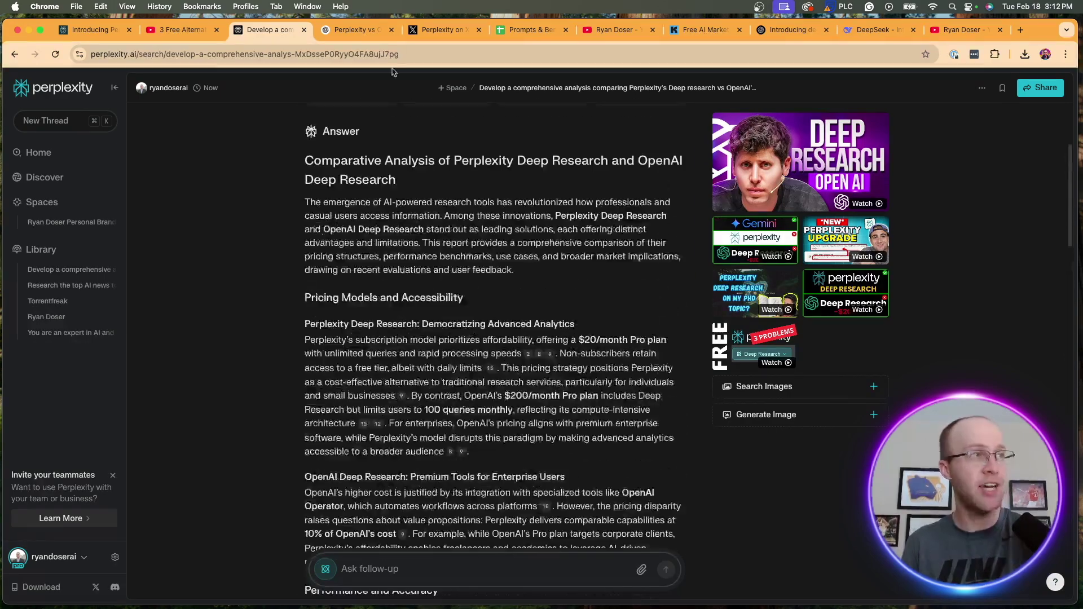
- Return to ChatGPT's report and review its clarifying questions, the Pricing section and the start of Capabilities
click(378, 32)
scroll(760, 250, up, 4)
scroll(985, 393, up, 2)
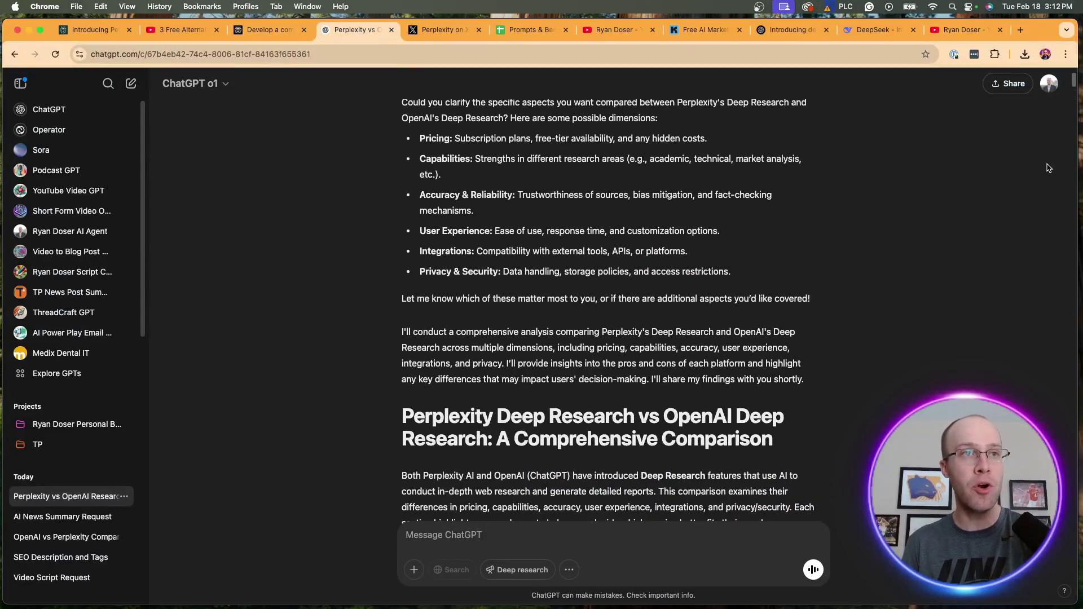
scroll(875, 282, down, 10)
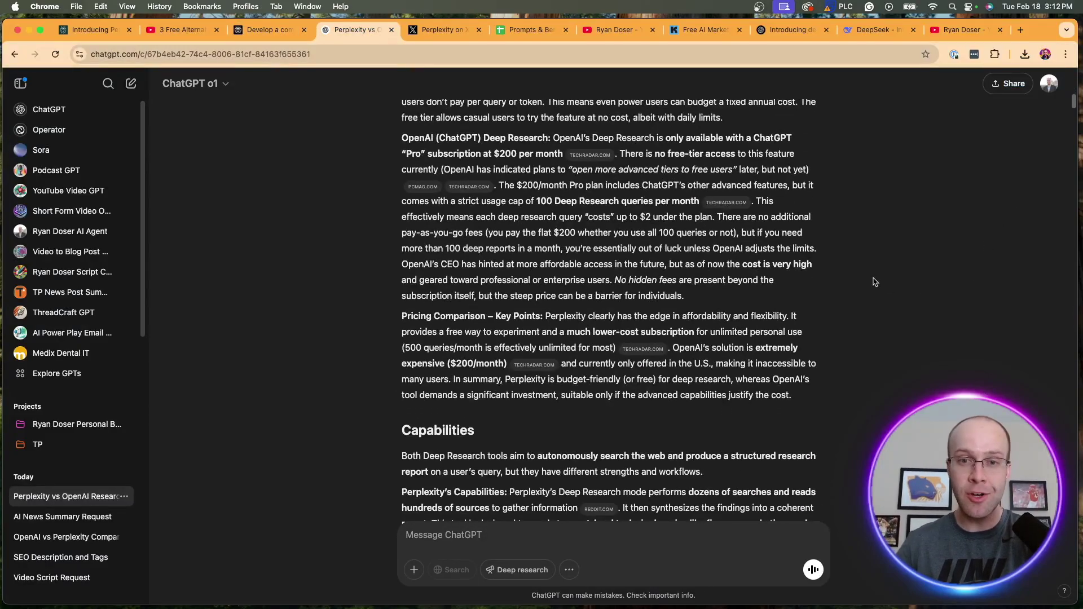
scroll(875, 282, down, 8)
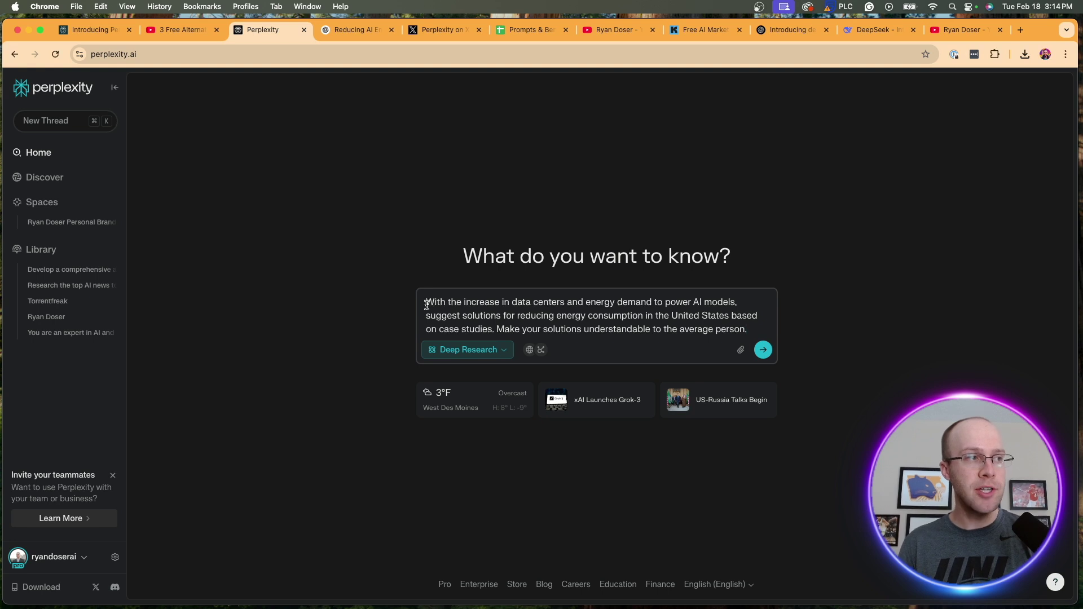
- Submit the Perplexity Deep Research prompt asking for case-study-based, easily understood solutions to reduce US energy consumption from AI data centers
drag(426, 303, 433, 304)
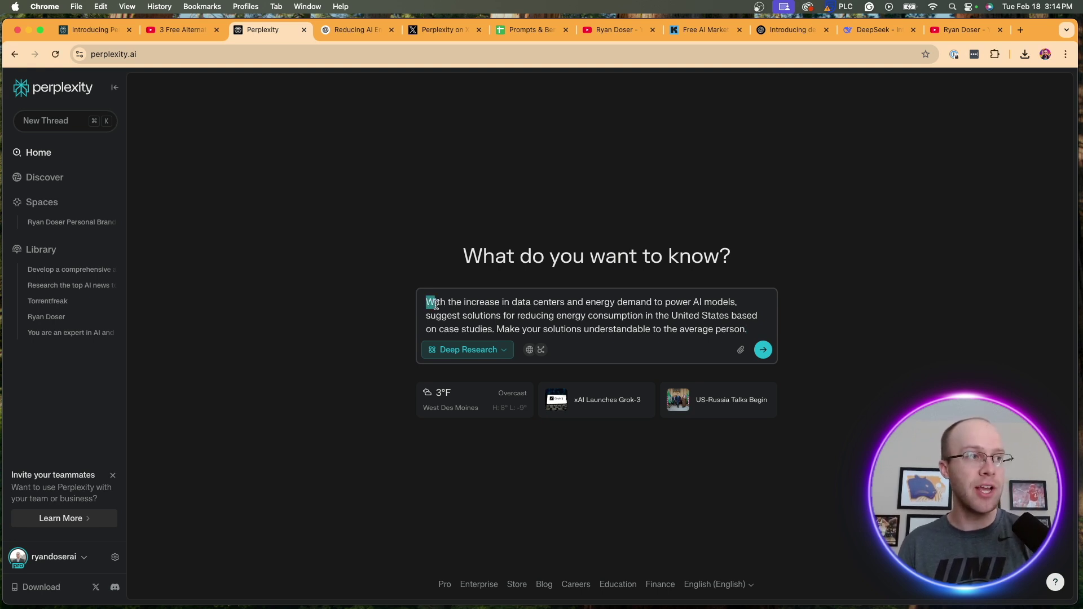
drag(435, 305, 655, 326)
click(656, 325)
key(Return)
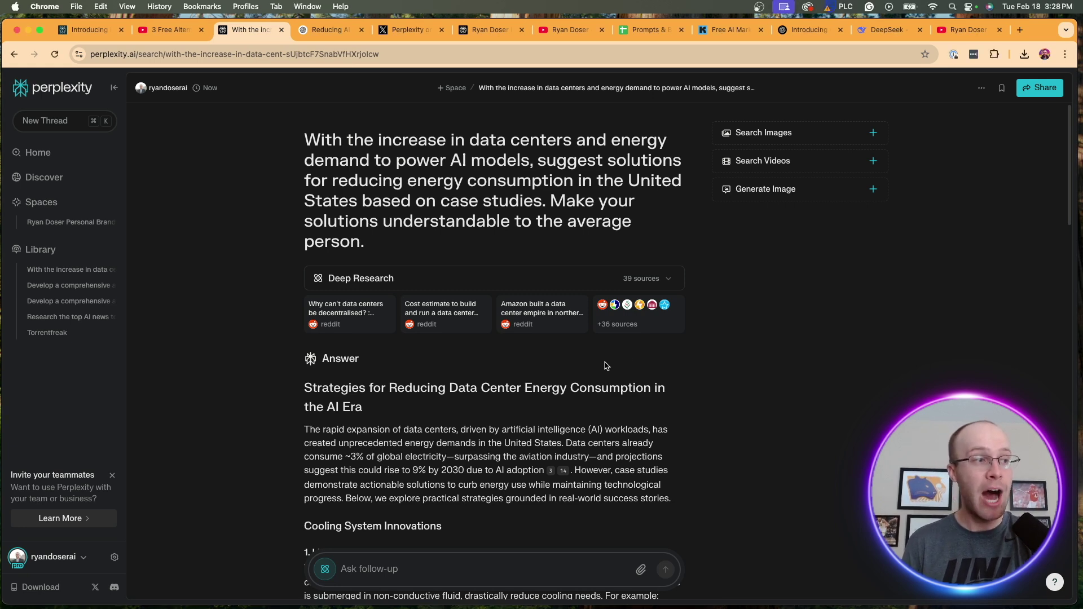
- Read the introduction and cooling strategies in Perplexity's energy report and highlight the "Cooling System Innovations" heading
scroll(646, 325, down, 4)
scroll(647, 325, down, 2)
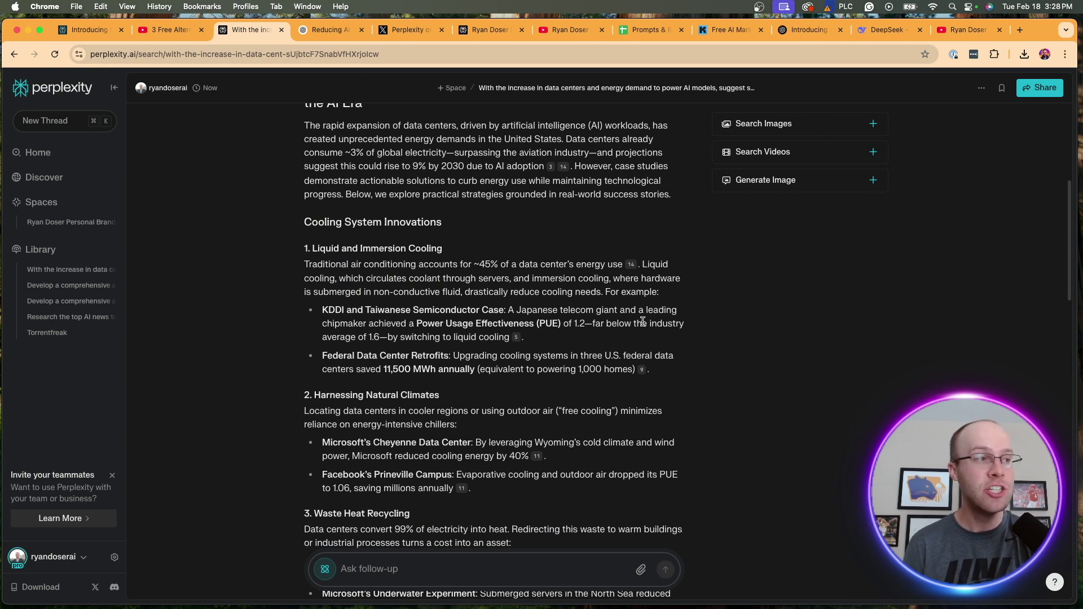
scroll(642, 321, up, 4)
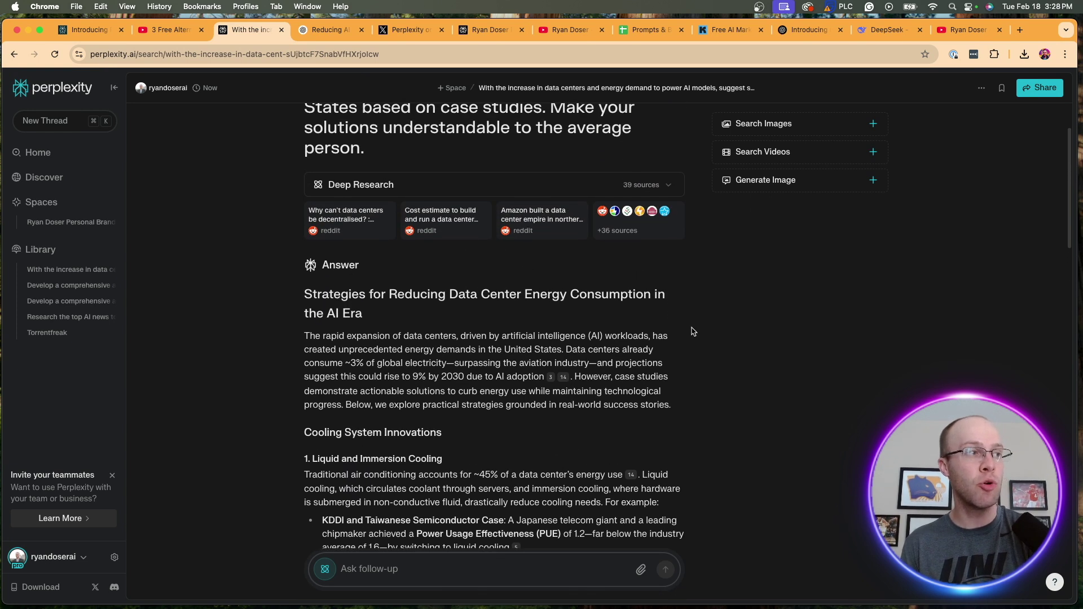
scroll(693, 332, down, 2)
scroll(705, 331, down, 2)
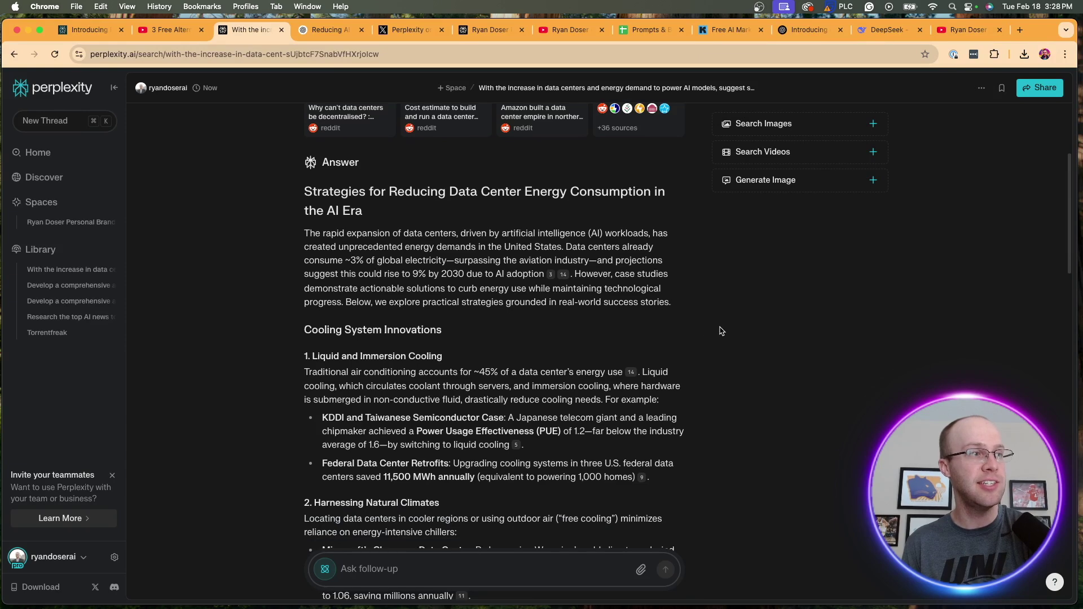
scroll(723, 330, down, 2)
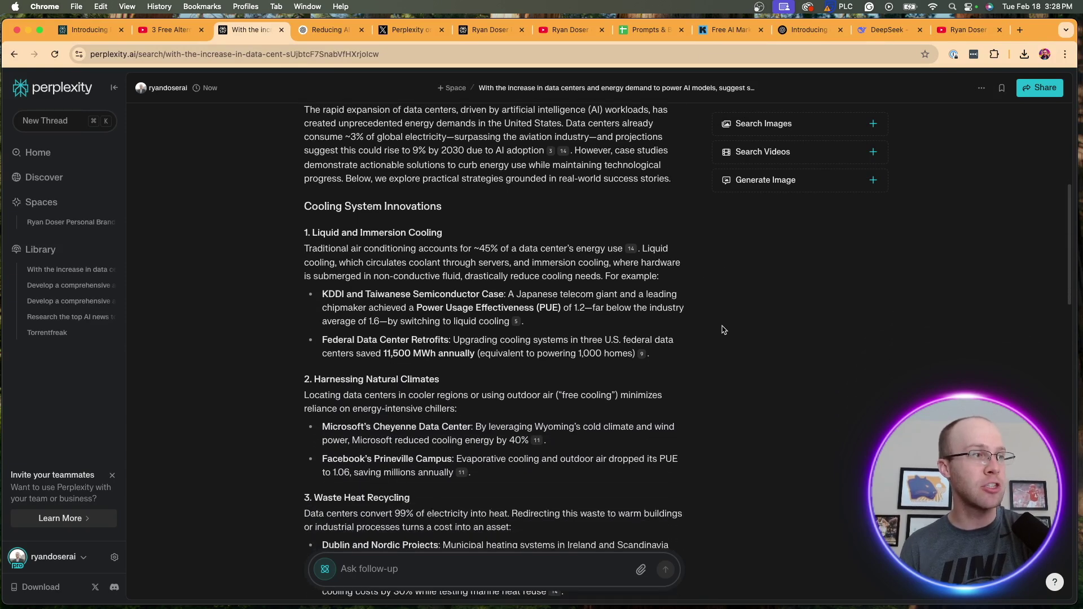
drag(462, 210, 285, 208)
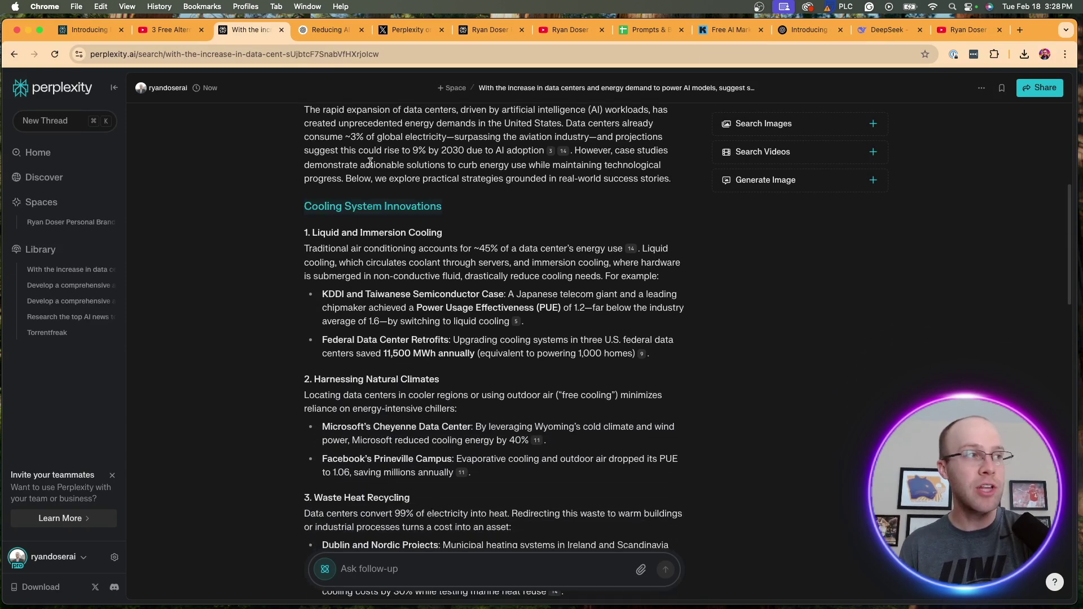
- Read the rest of Perplexity's energy report, from the cooling case studies through the conclusion, and highlight part of the conclusion's heading
click(370, 162)
scroll(429, 203, down, 4)
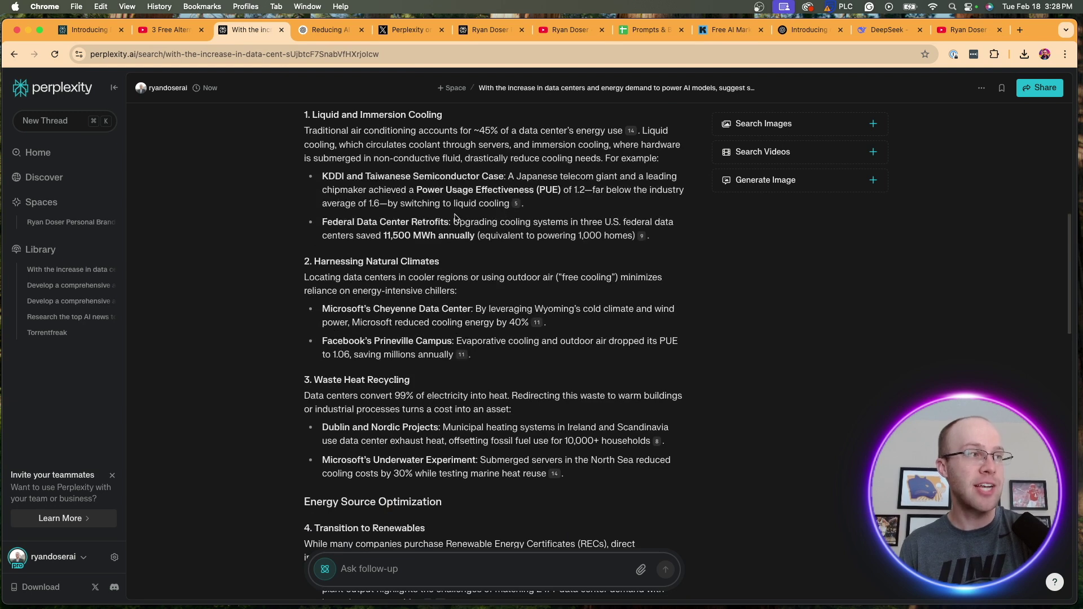
scroll(454, 214, down, 2)
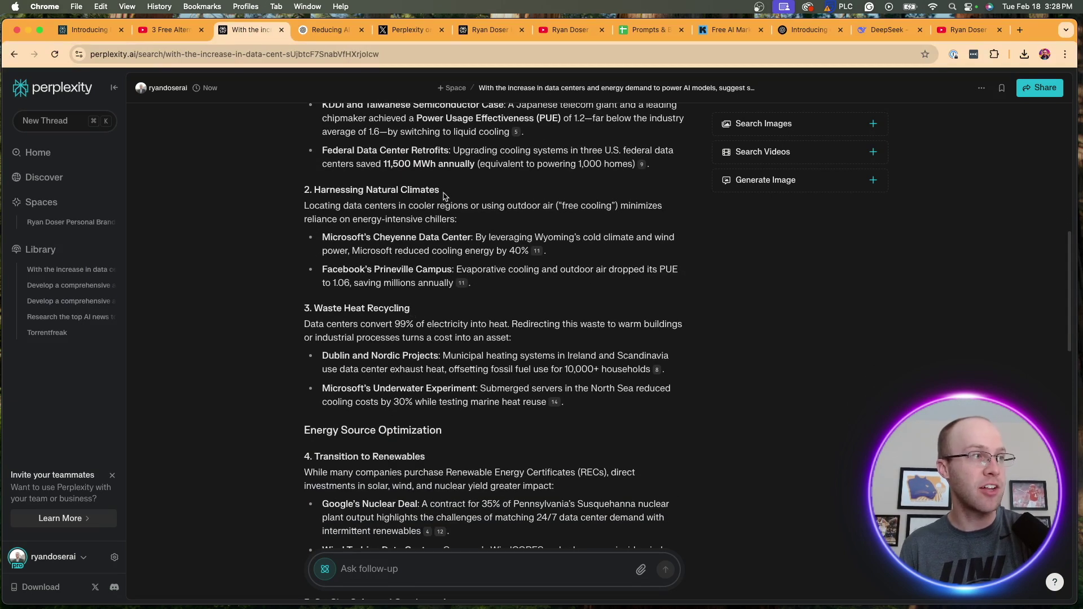
scroll(441, 293, down, 4)
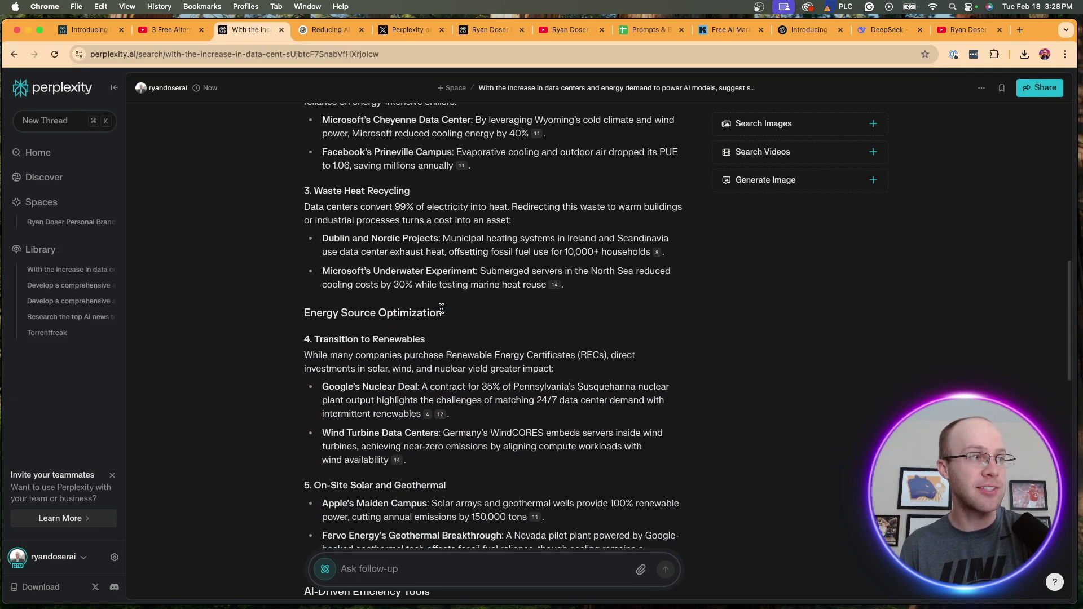
scroll(460, 279, down, 4)
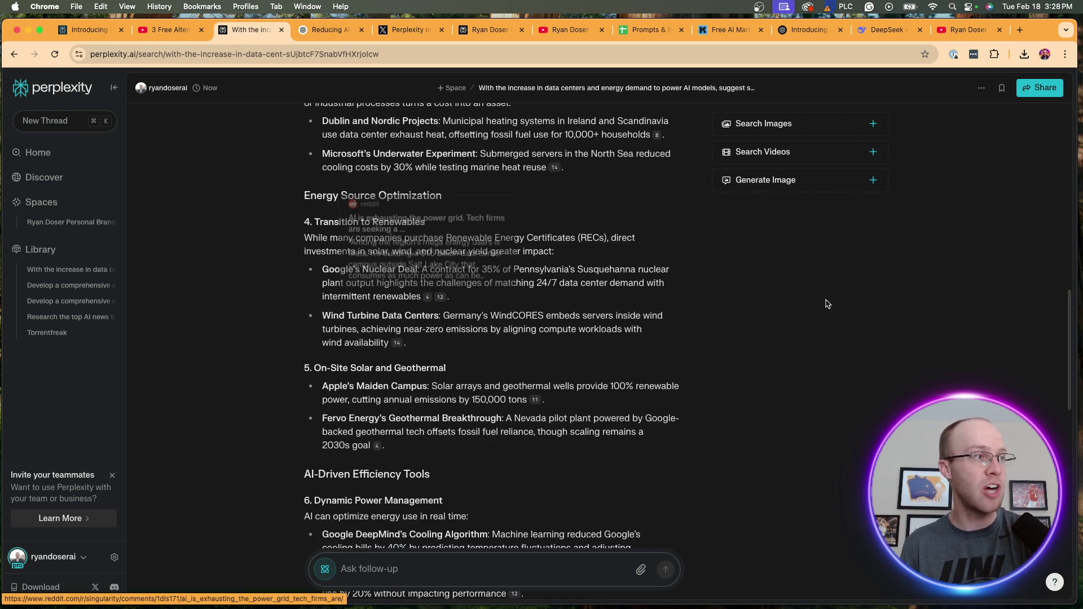
scroll(750, 298, down, 12)
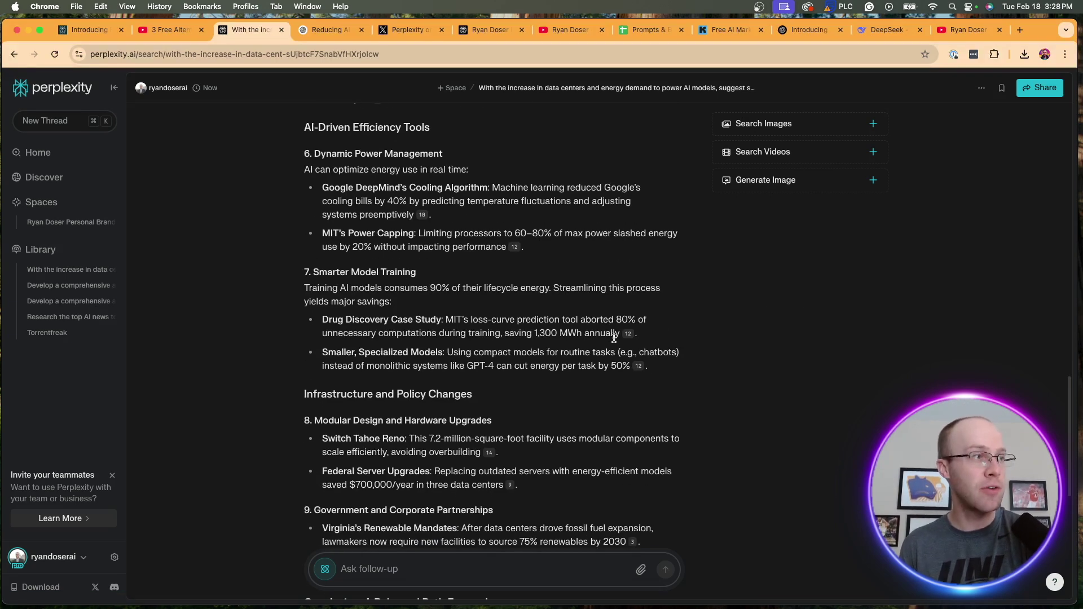
scroll(615, 337, down, 5)
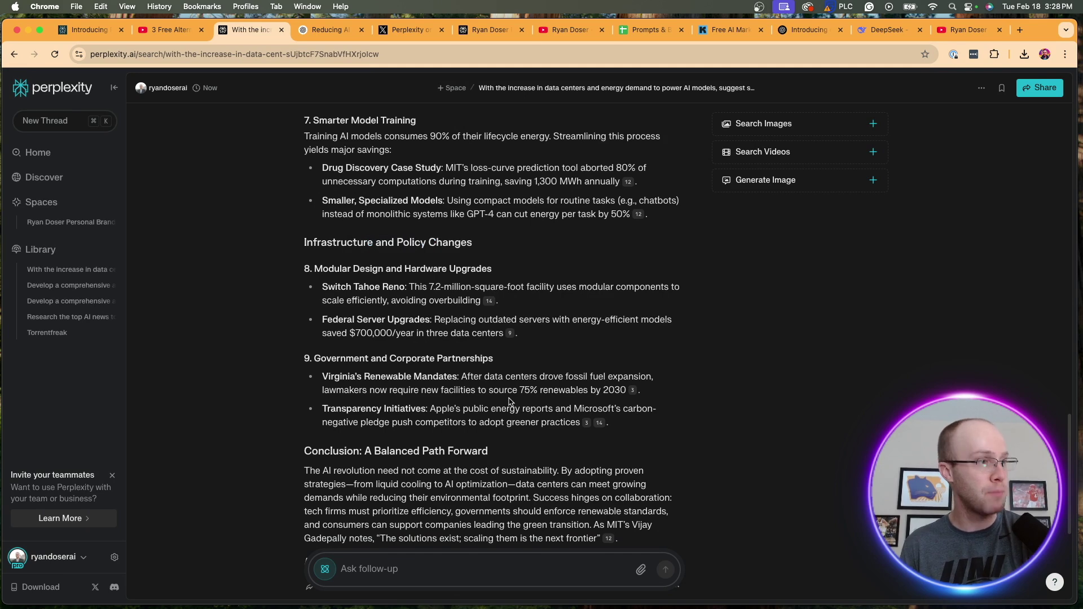
scroll(507, 265, down, 8)
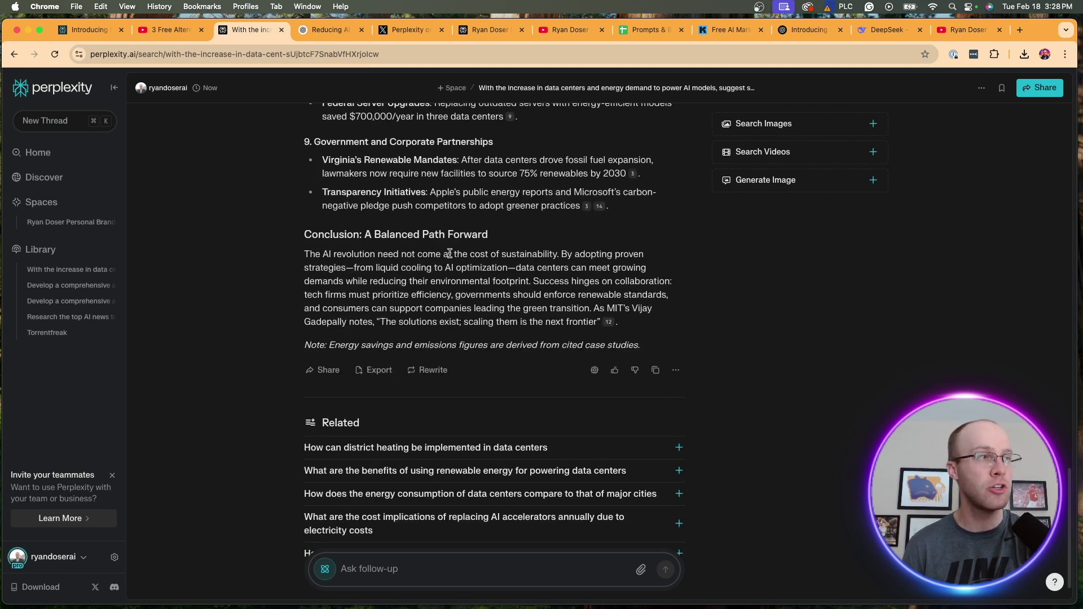
drag(305, 234, 444, 235)
click(716, 248)
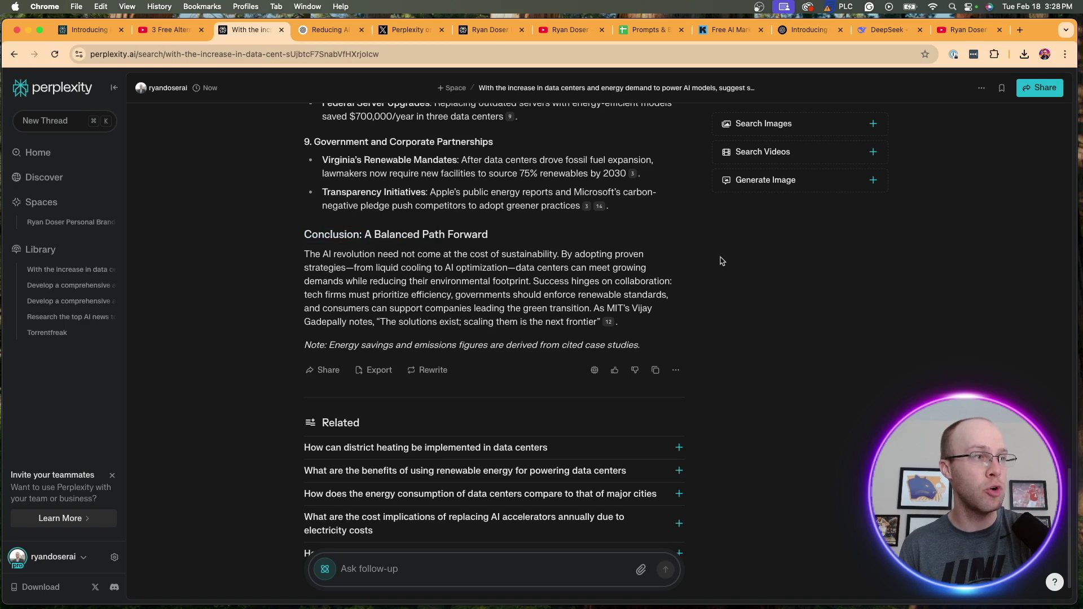
- Switch to ChatGPT's energy report and read its introduction, Government Policies and Initiatives section and the start of Industry-Level Approaches
click(330, 31)
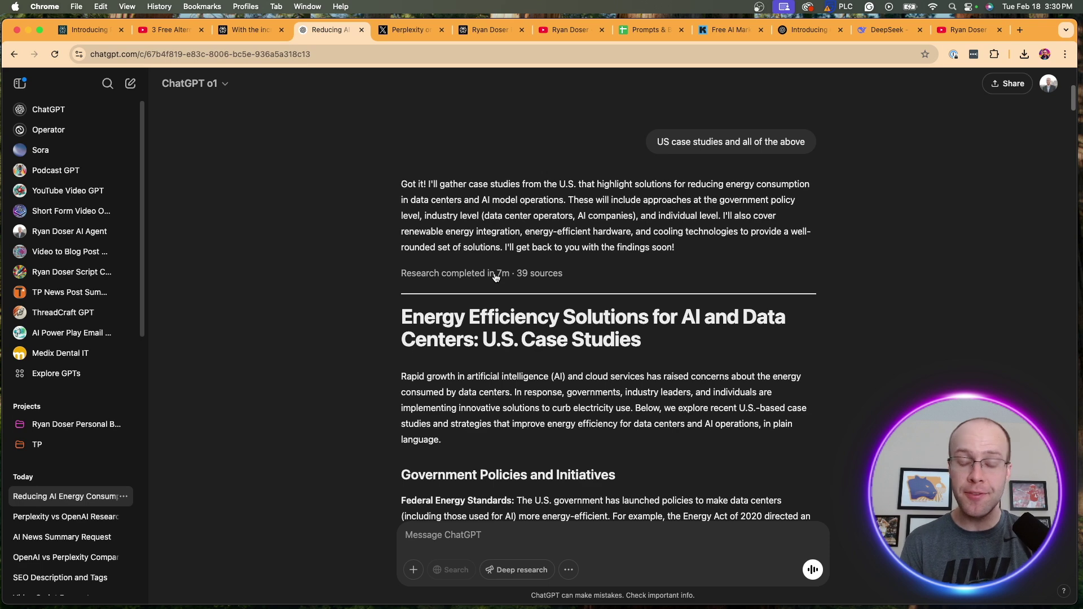
scroll(616, 267, down, 10)
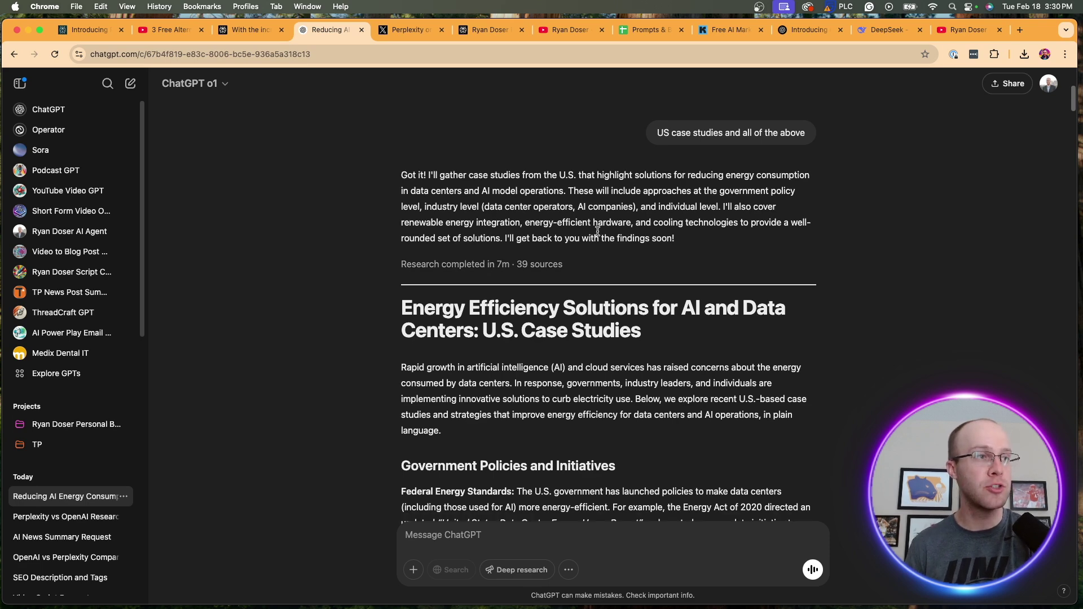
scroll(616, 267, up, 1)
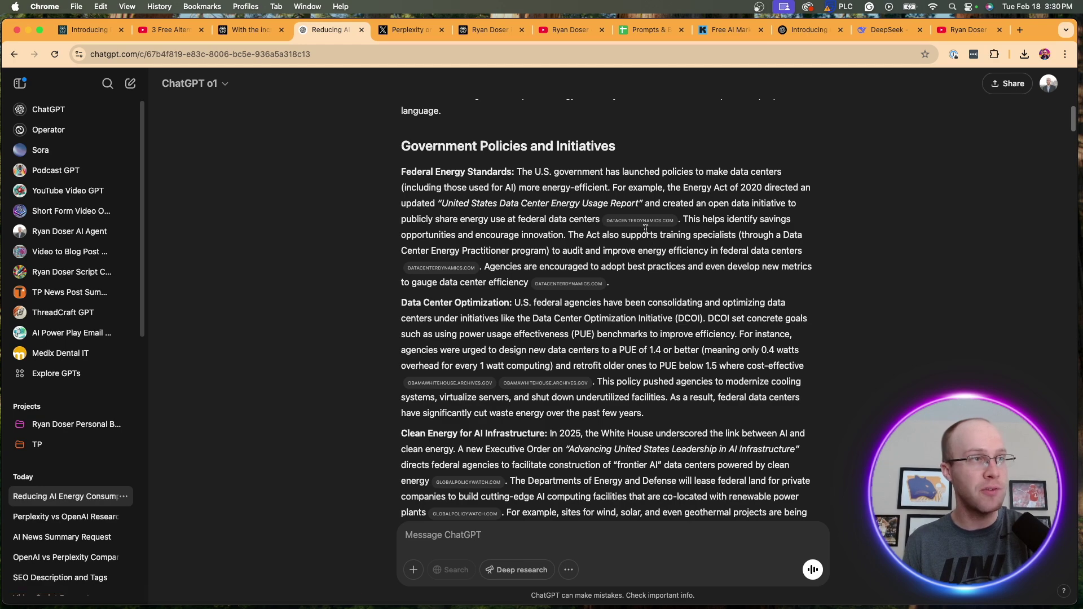
mouse_move(647, 226)
scroll(360, 316, down, 10)
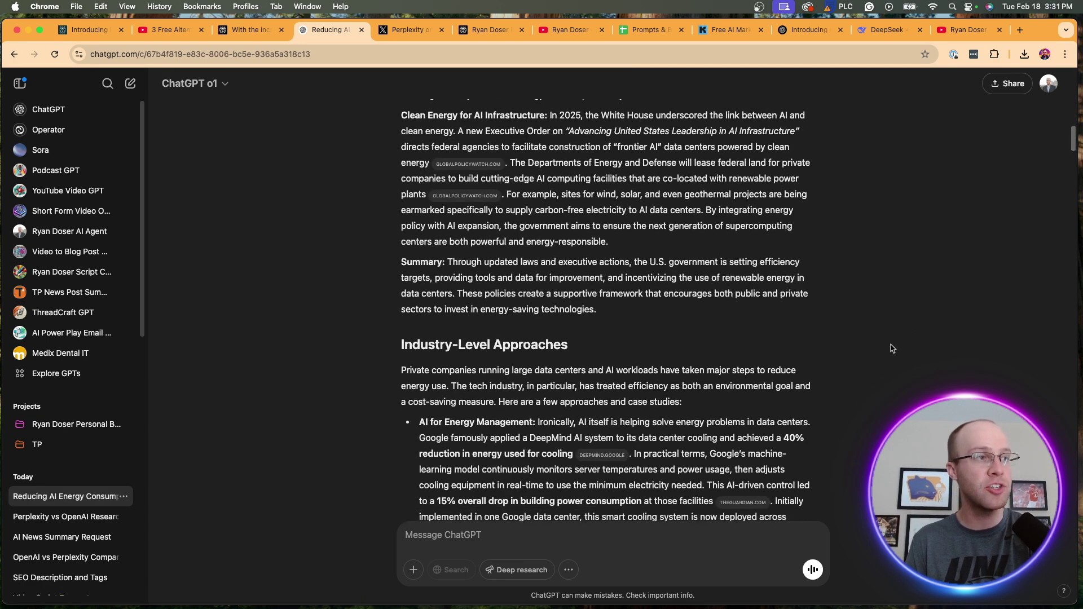
triple_click(352, 319)
click(362, 317)
scroll(363, 316, down, 9)
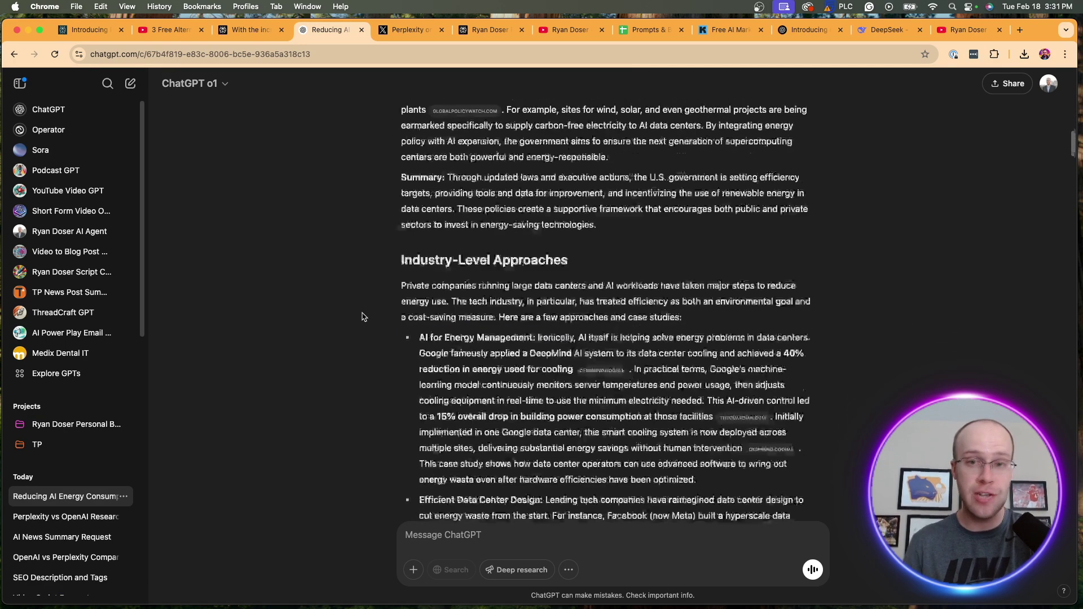
- Skim the remaining sections of ChatGPT's energy report down to its conclusion and highlight the closing Sources list
scroll(363, 316, down, 16)
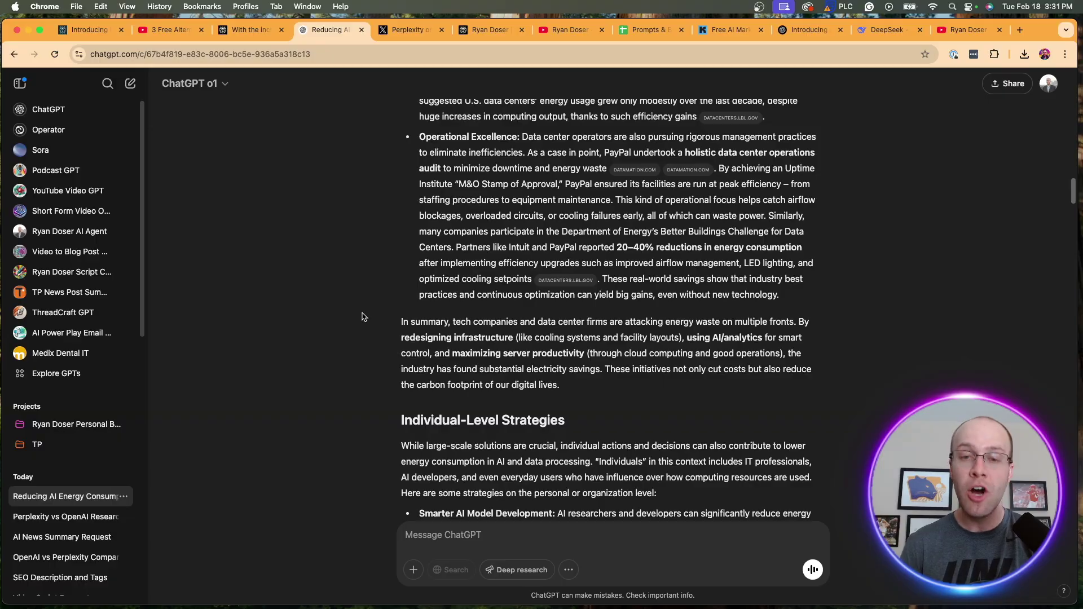
scroll(363, 317, down, 20)
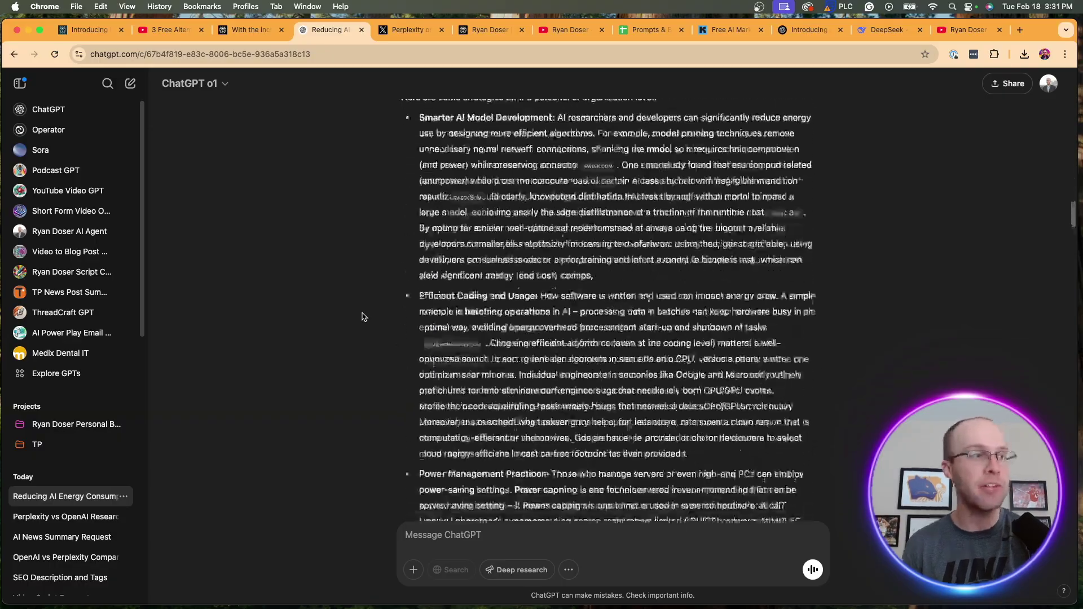
scroll(632, 334, down, 20)
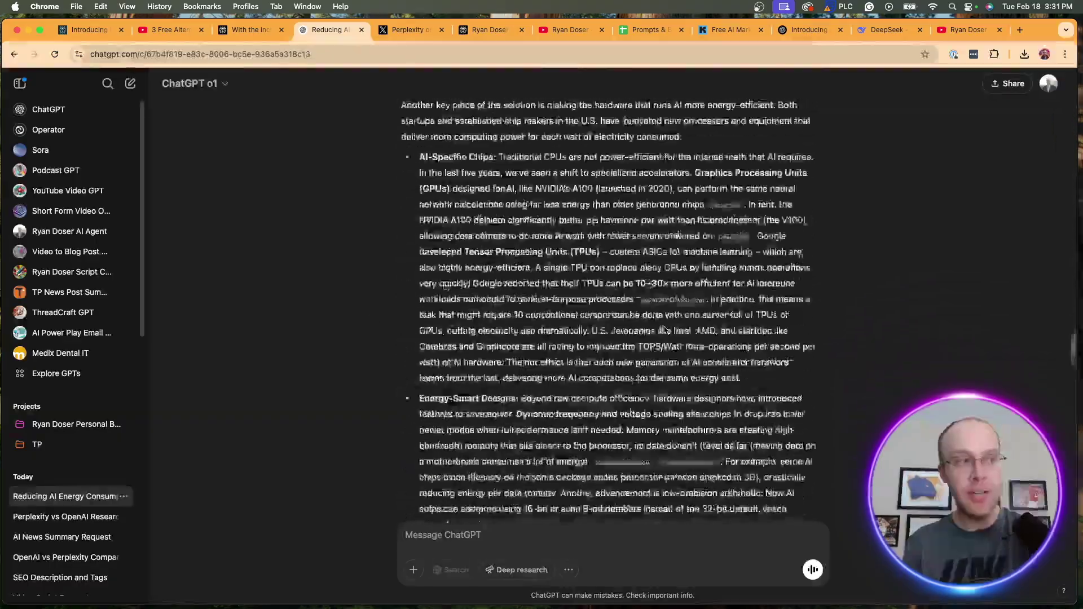
scroll(664, 331, down, 20)
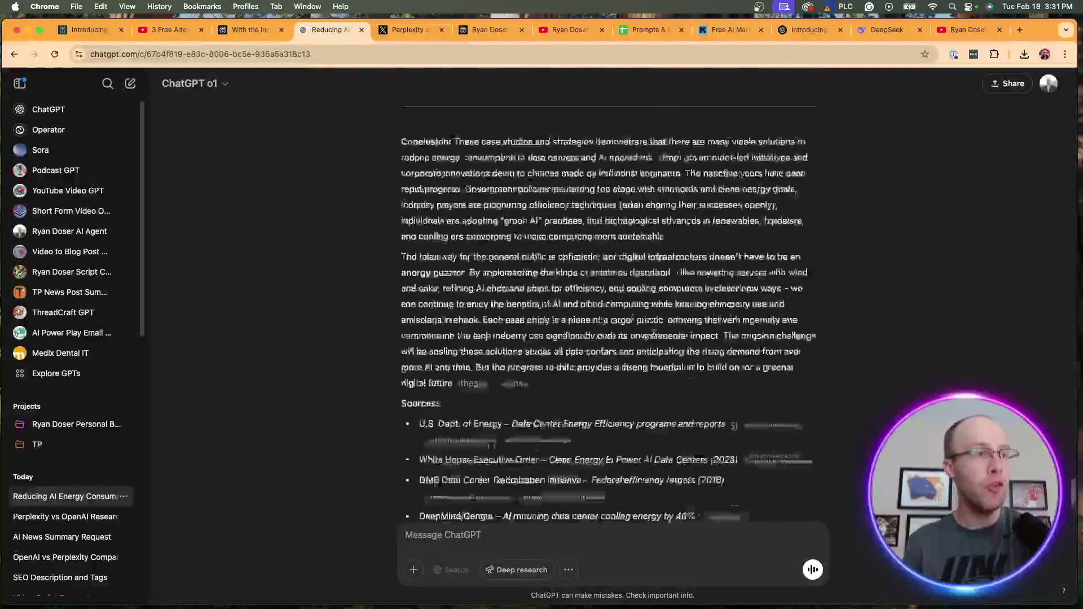
drag(633, 467, 371, 133)
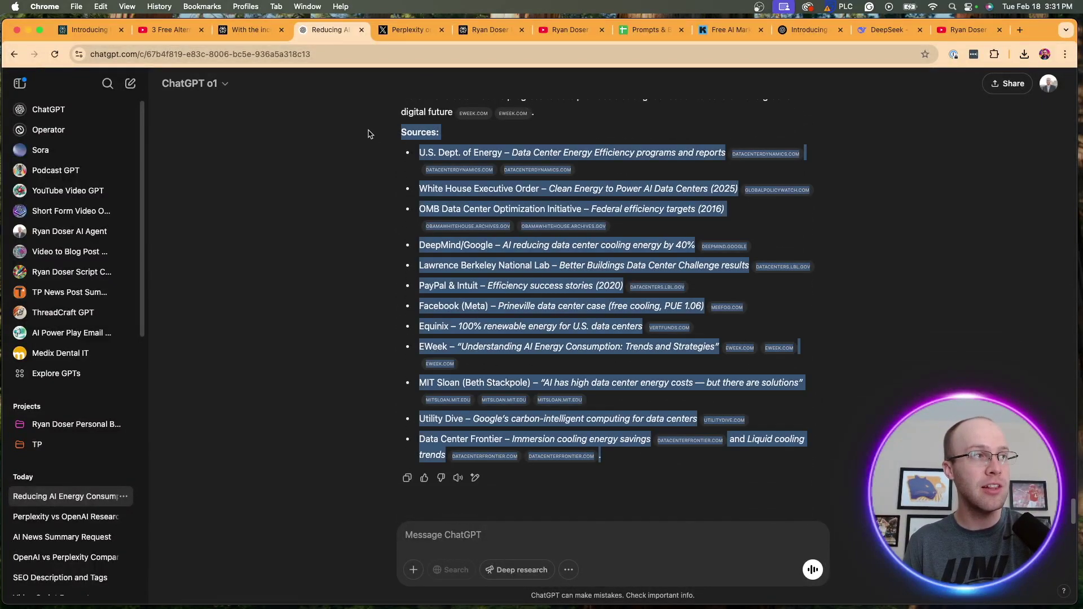
click(371, 134)
- Return to the start of ChatGPT's energy report and inspect its research activity log and cited sources
scroll(372, 135, up, 1)
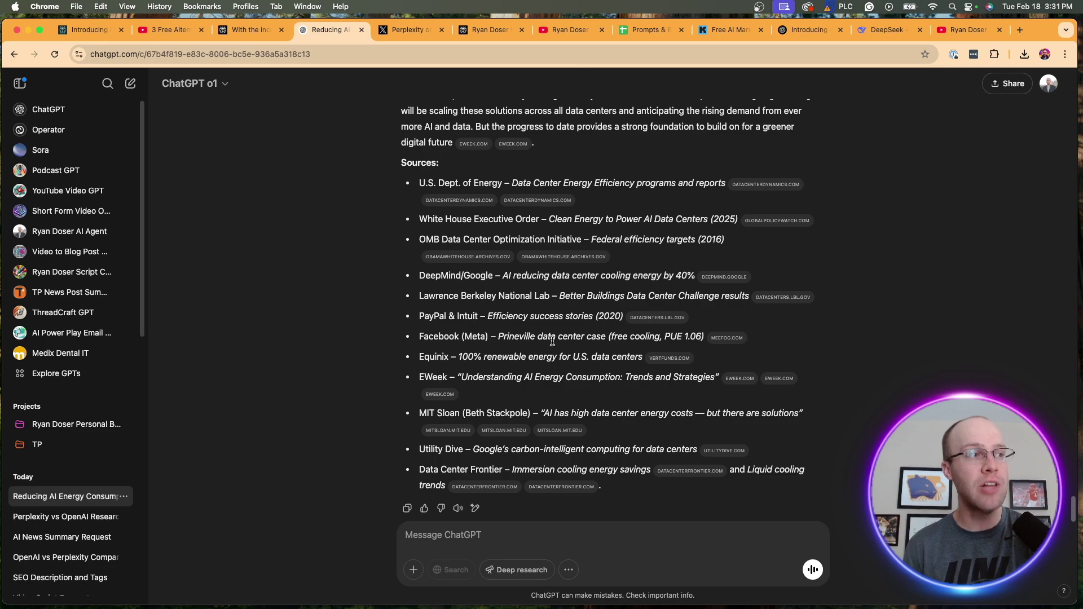
scroll(613, 283, up, 3)
scroll(613, 283, up, 20)
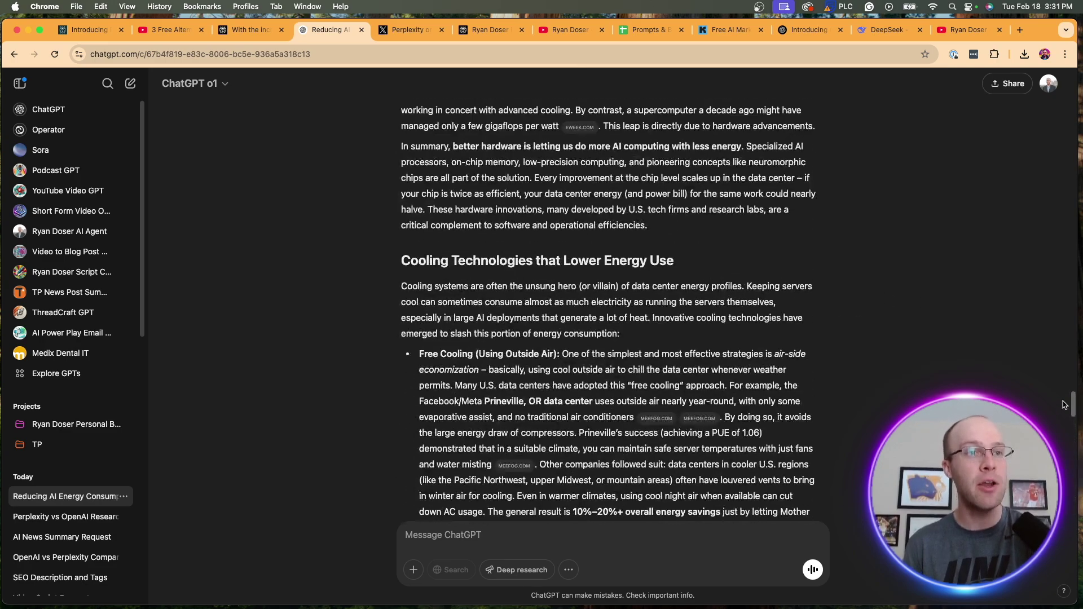
drag(1071, 409, 1071, 85)
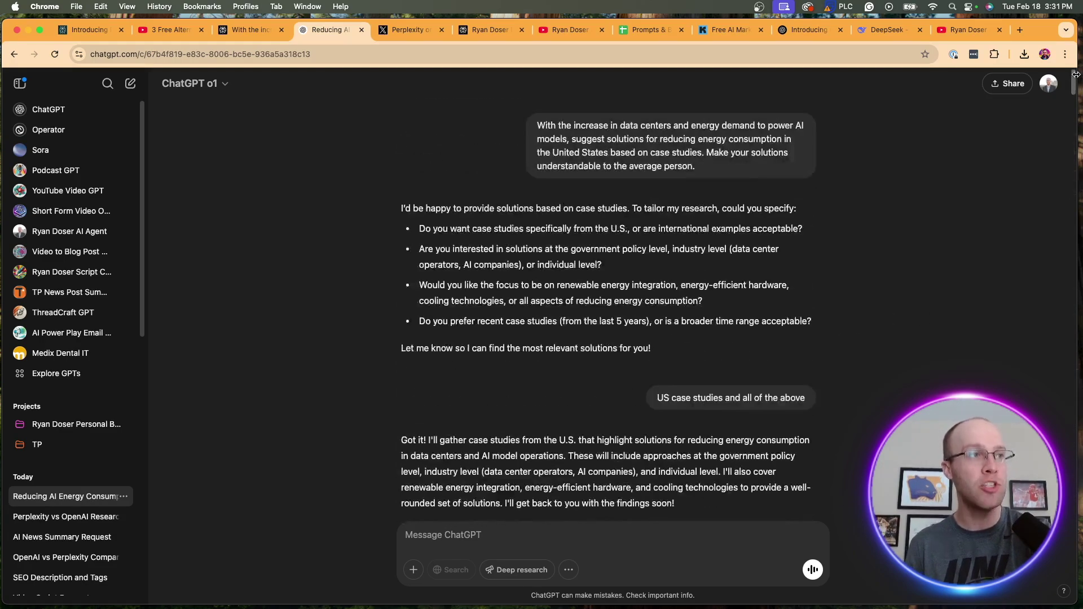
scroll(564, 361, down, 5)
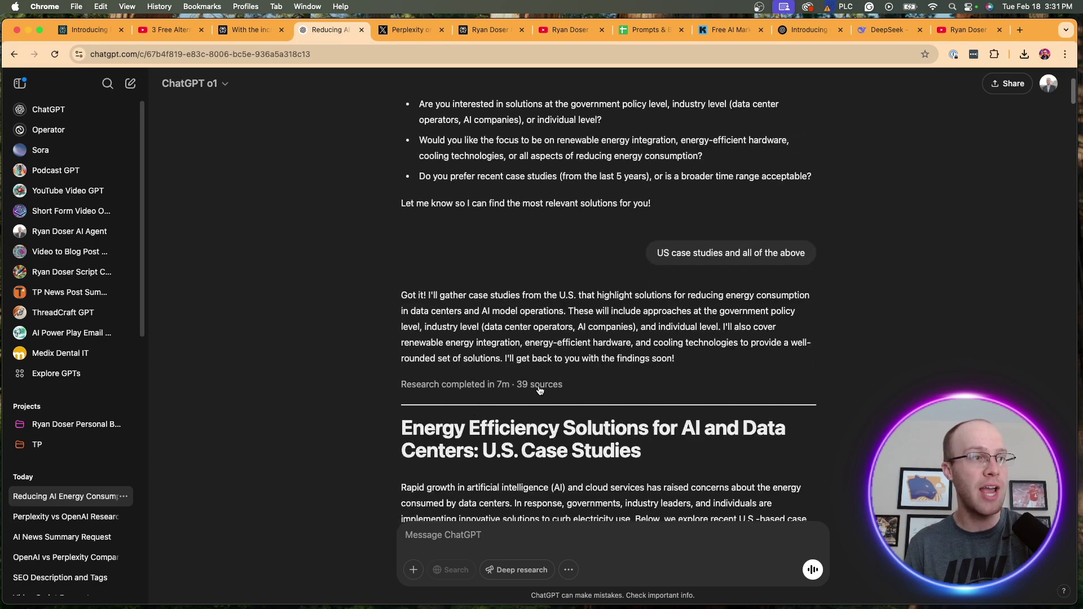
click(540, 388)
scroll(967, 237, down, 5)
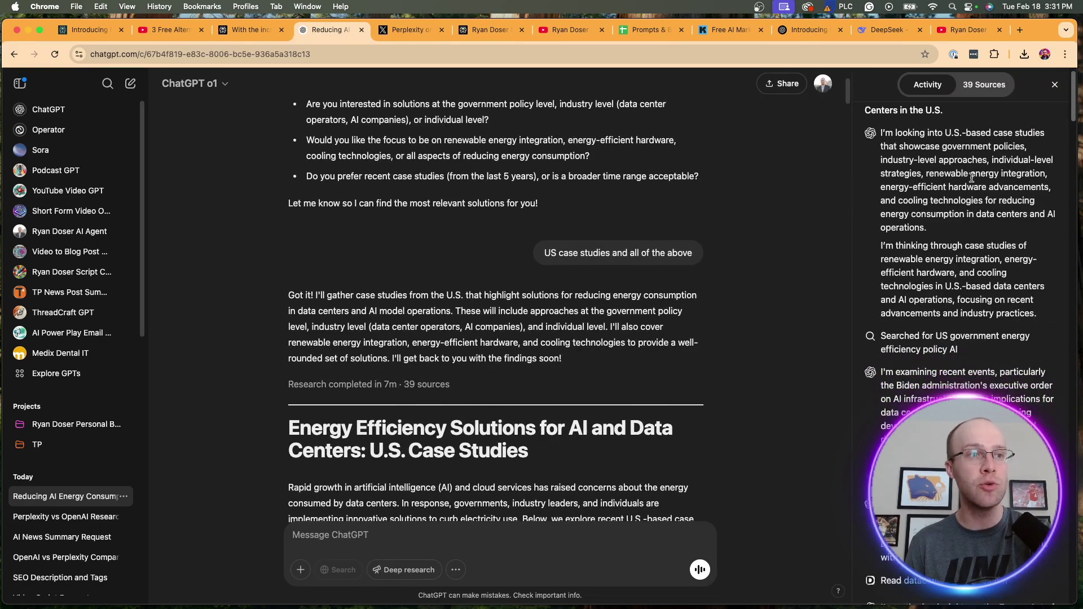
scroll(967, 237, down, 15)
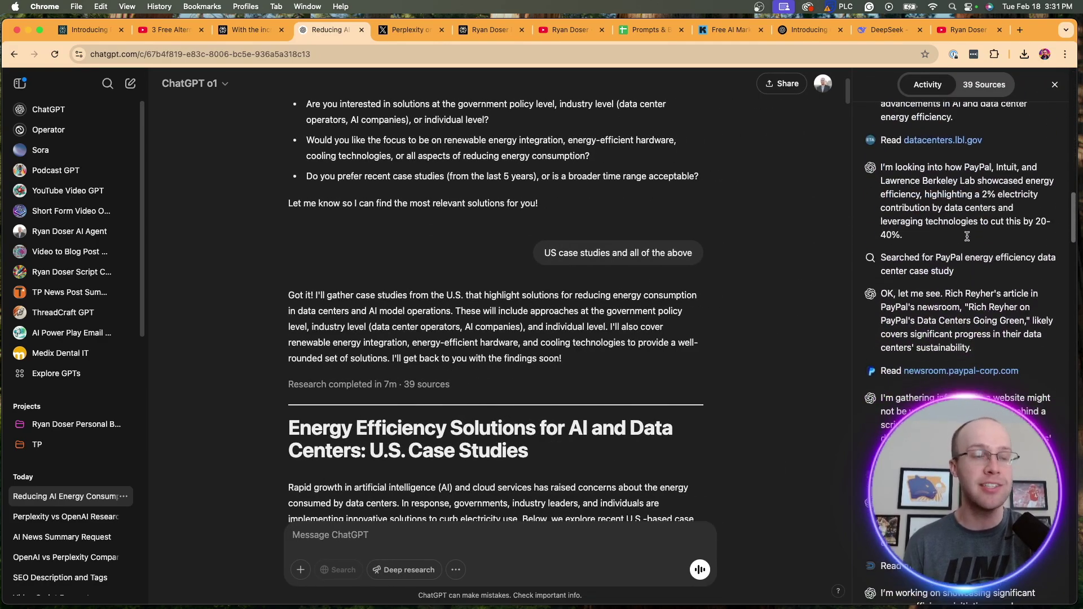
click(985, 85)
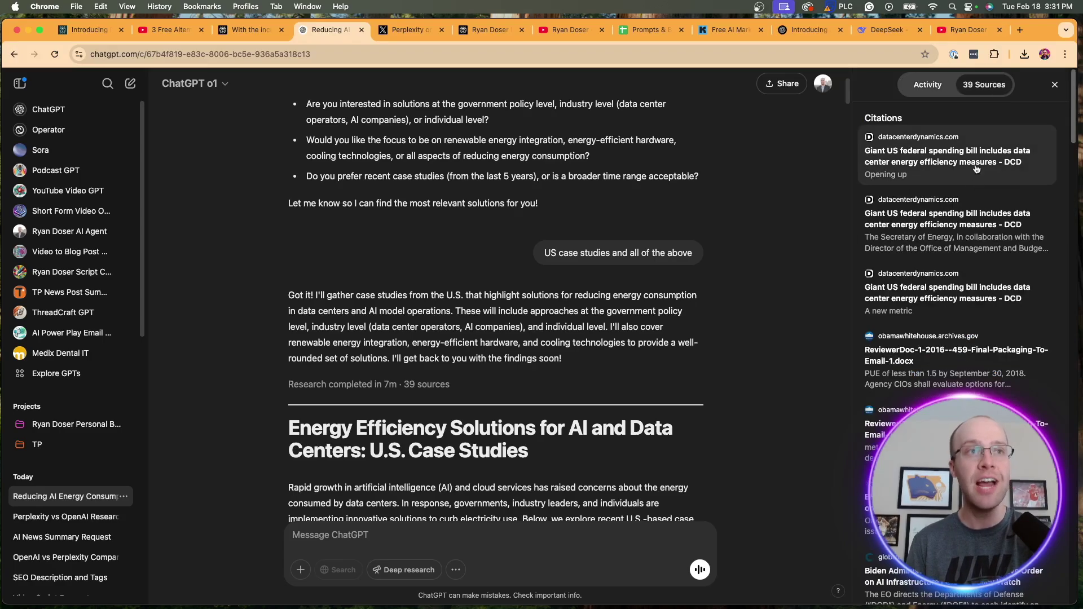
scroll(969, 209, down, 5)
scroll(969, 209, down, 5)
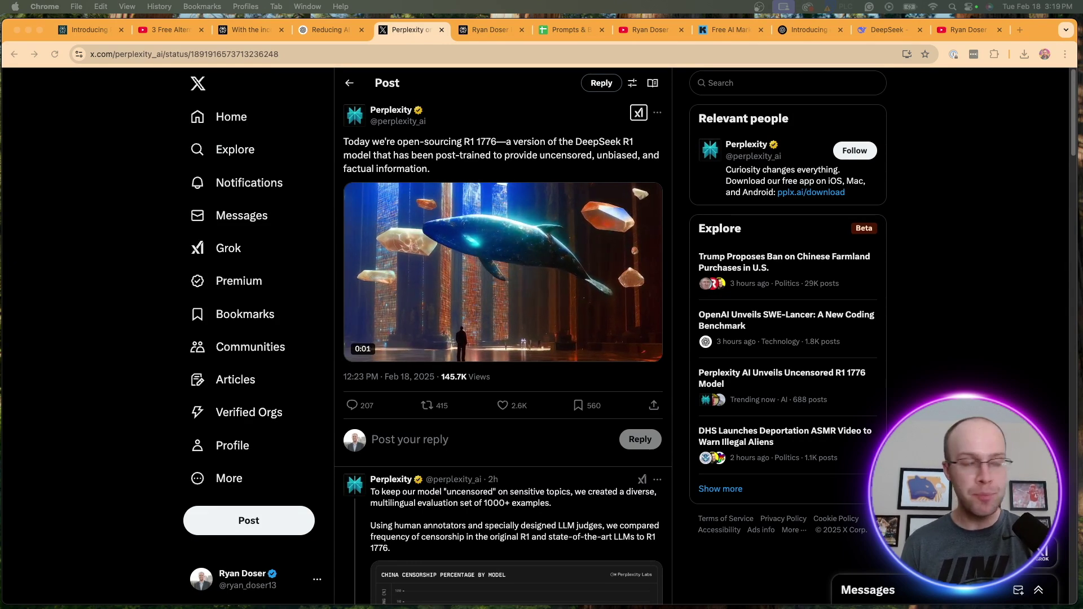
- Read Perplexity's X post announcing the open-source R1 1776 model and examine its chart of China censorship percentage by model
click(471, 145)
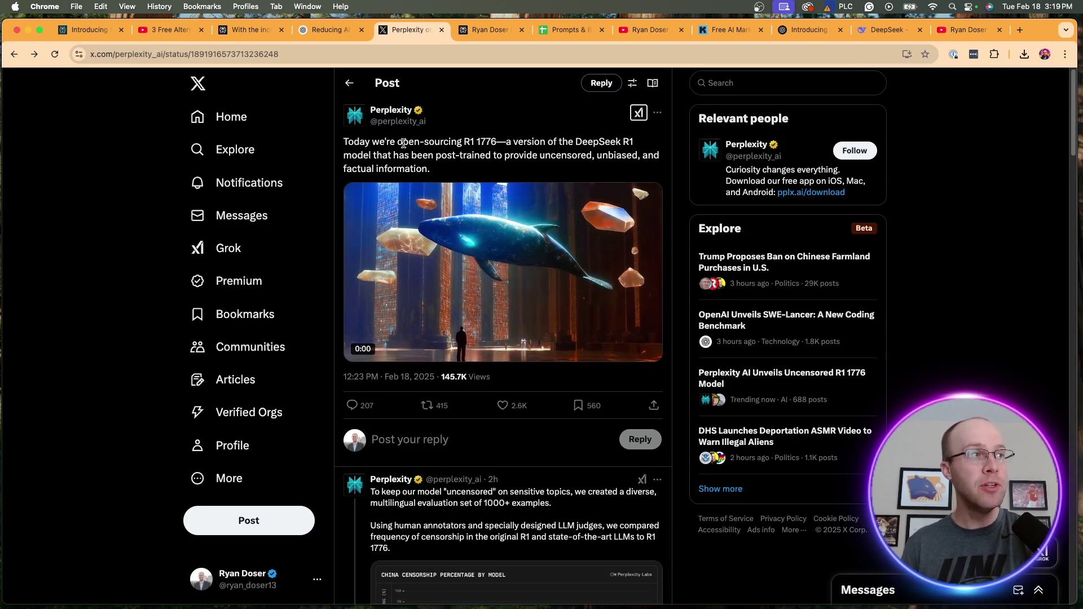
drag(404, 143, 513, 169)
click(513, 169)
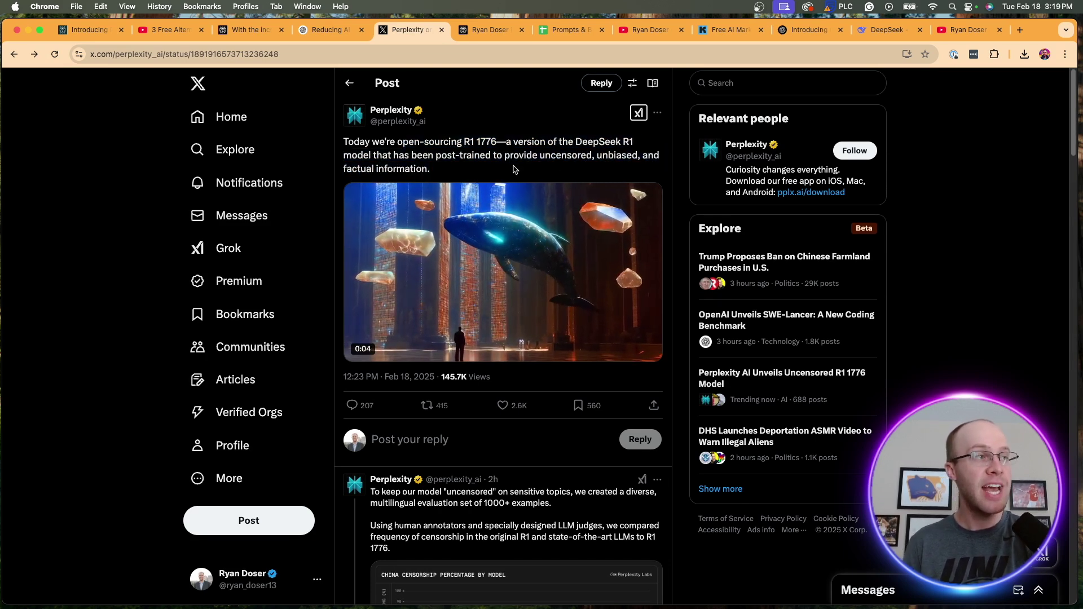
scroll(513, 169, down, 5)
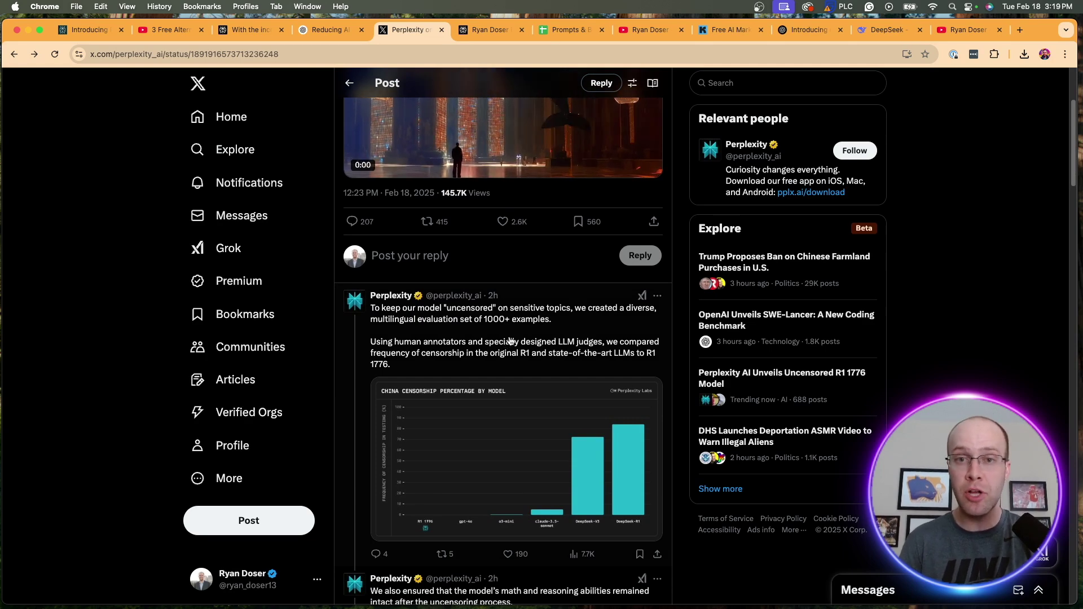
scroll(530, 285, down, 3)
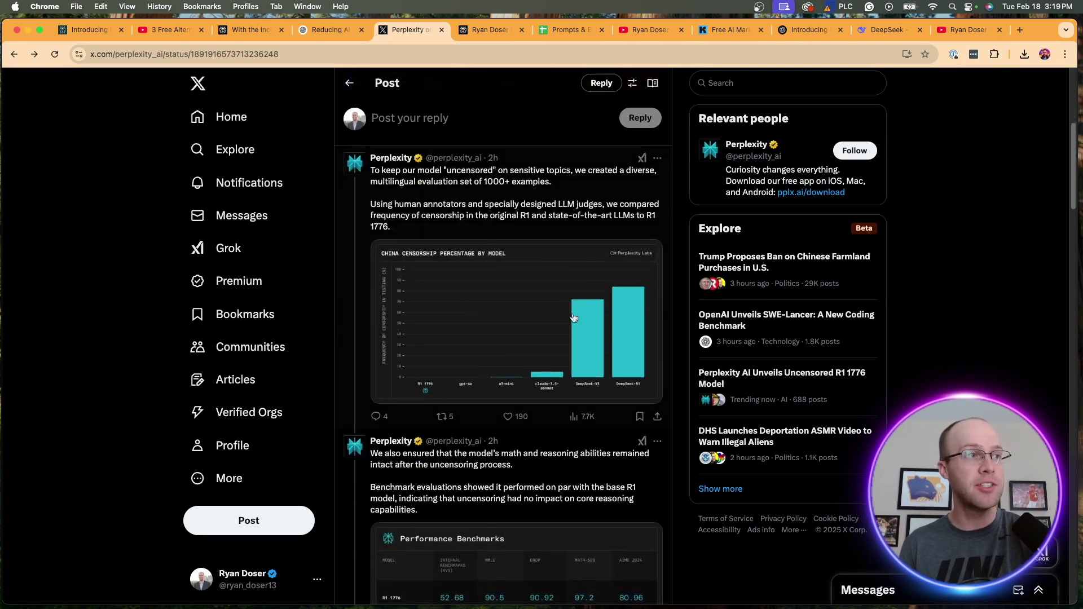
- Review the performance benchmarks in the R1 1776 thread and highlight the post about DeepSeek-R1's CCP censorship
scroll(574, 318, down, 6)
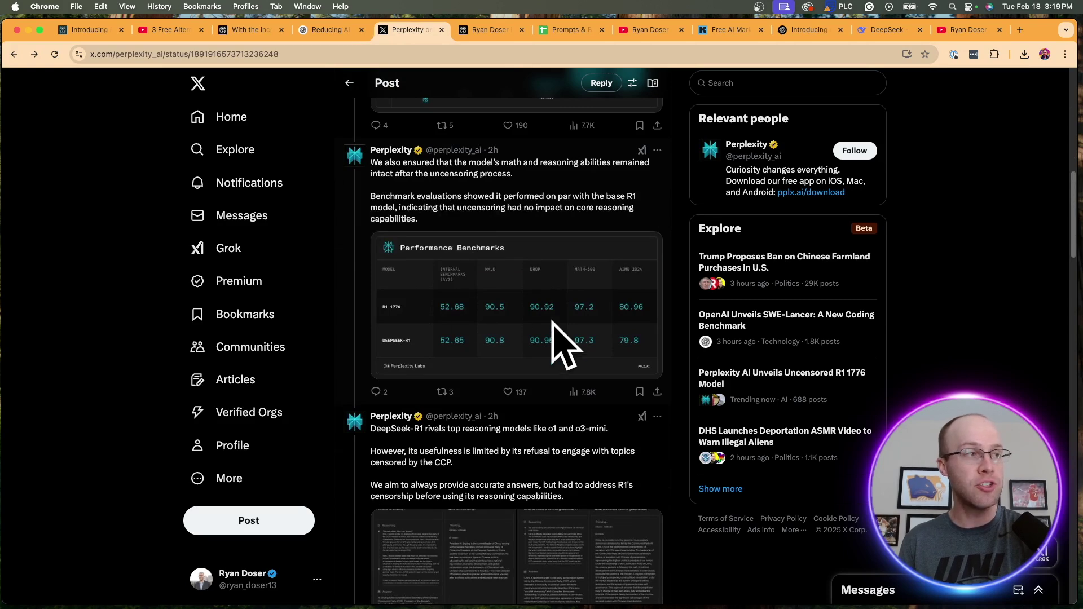
scroll(552, 320, down, 3)
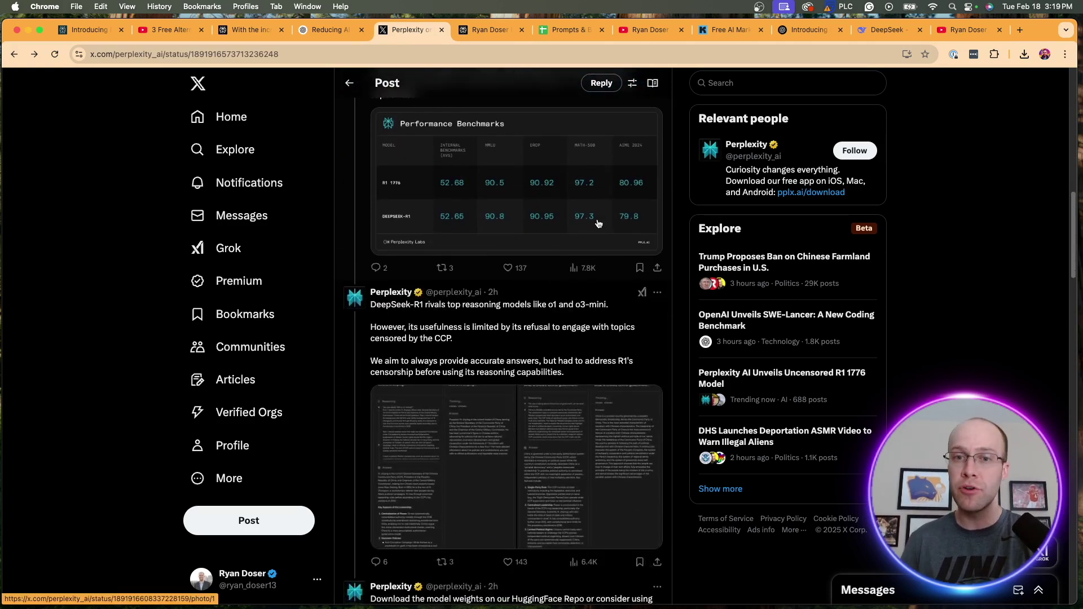
scroll(598, 223, down, 2)
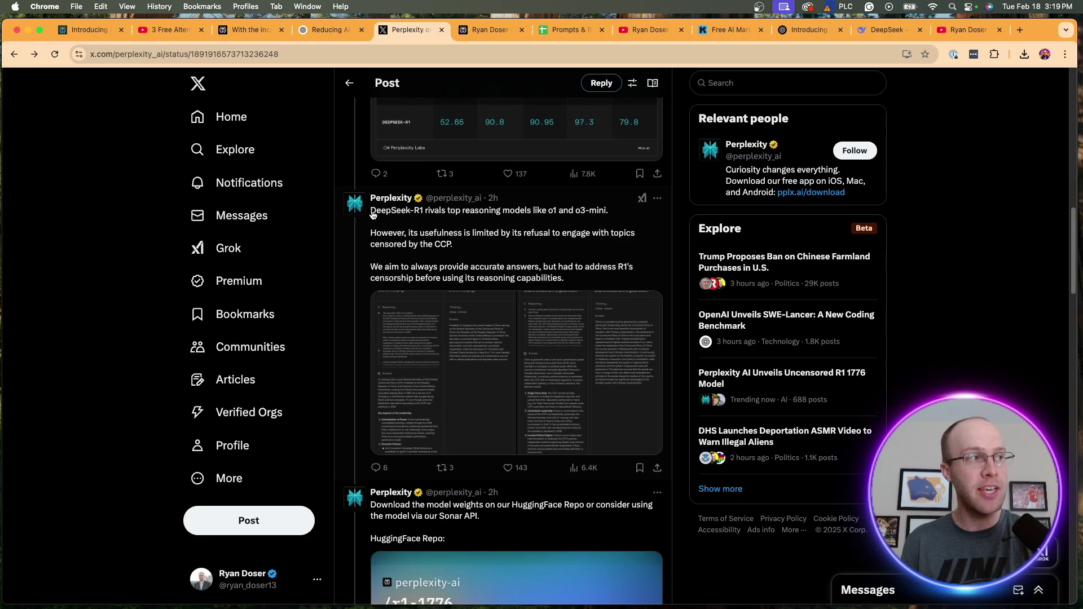
drag(372, 214, 460, 243)
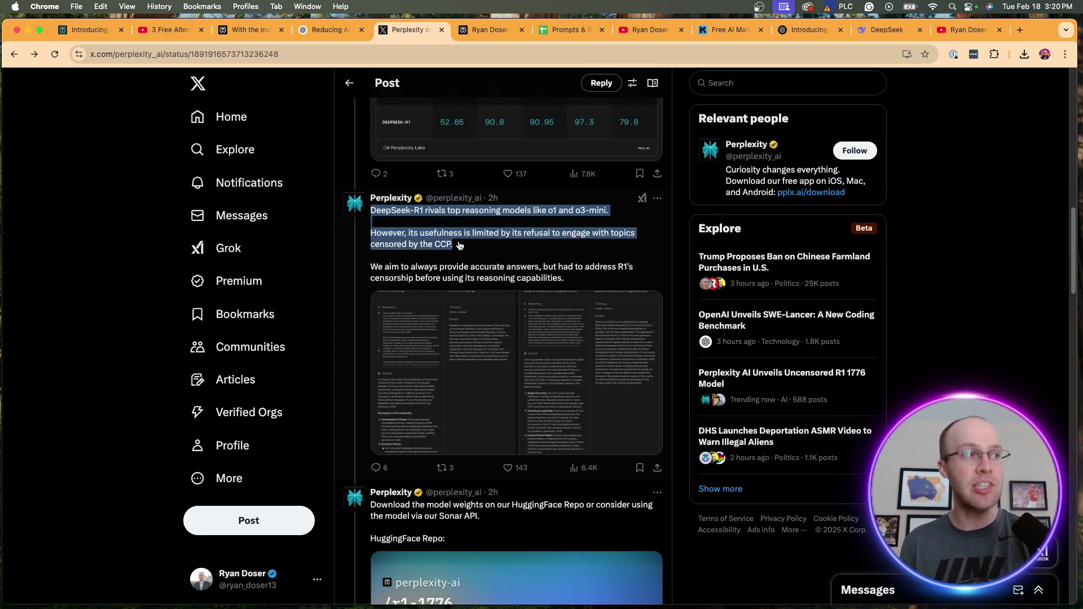
drag(460, 245, 579, 285)
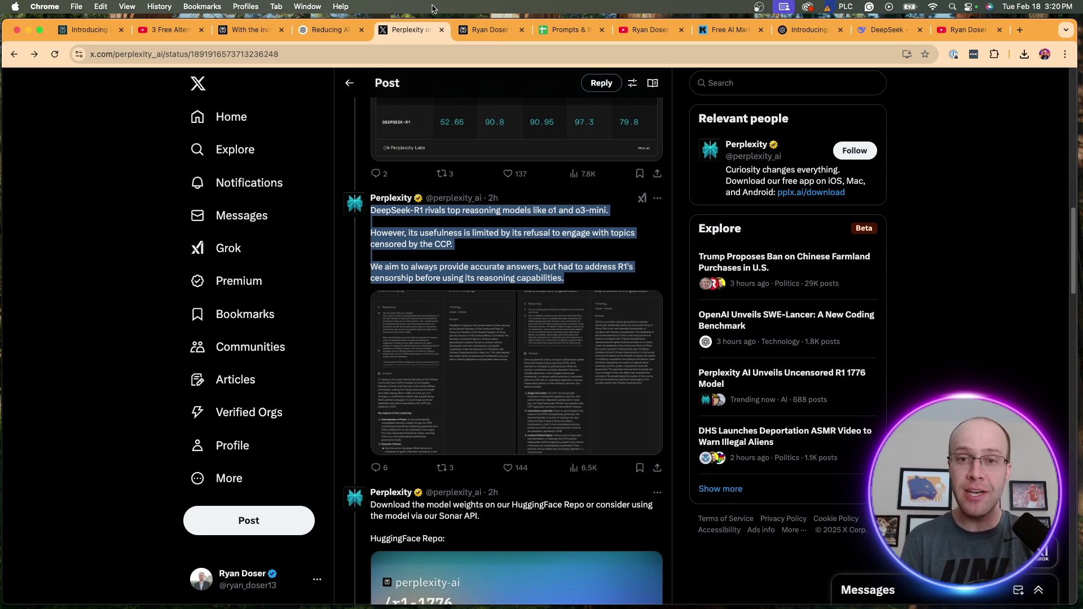
- Switch to the personal brand space in Perplexity, open its settings and review its AI instructions
click(481, 31)
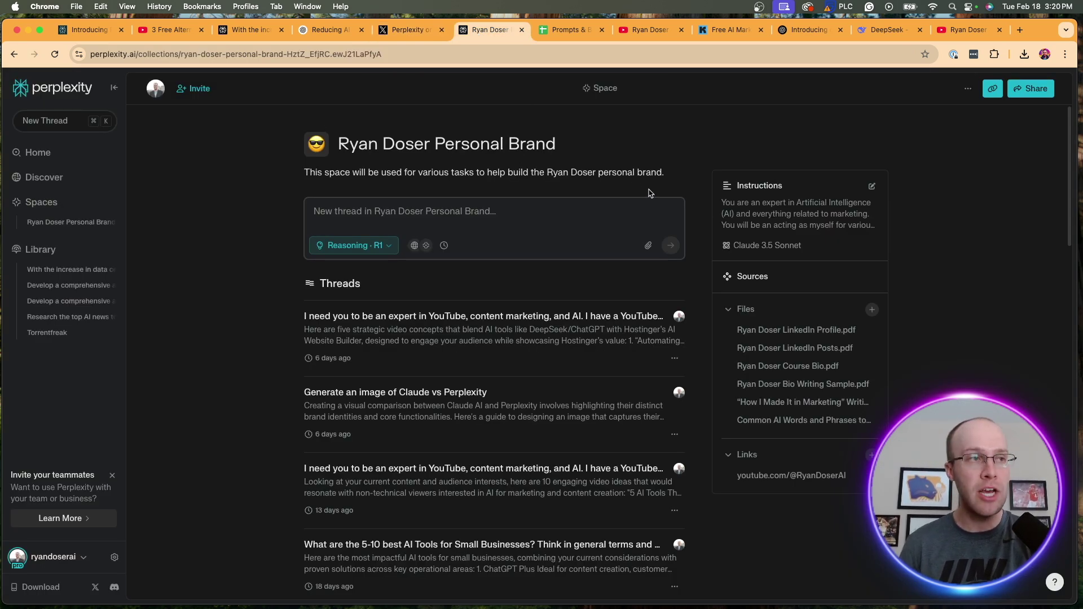
click(872, 186)
scroll(546, 430, down, 2)
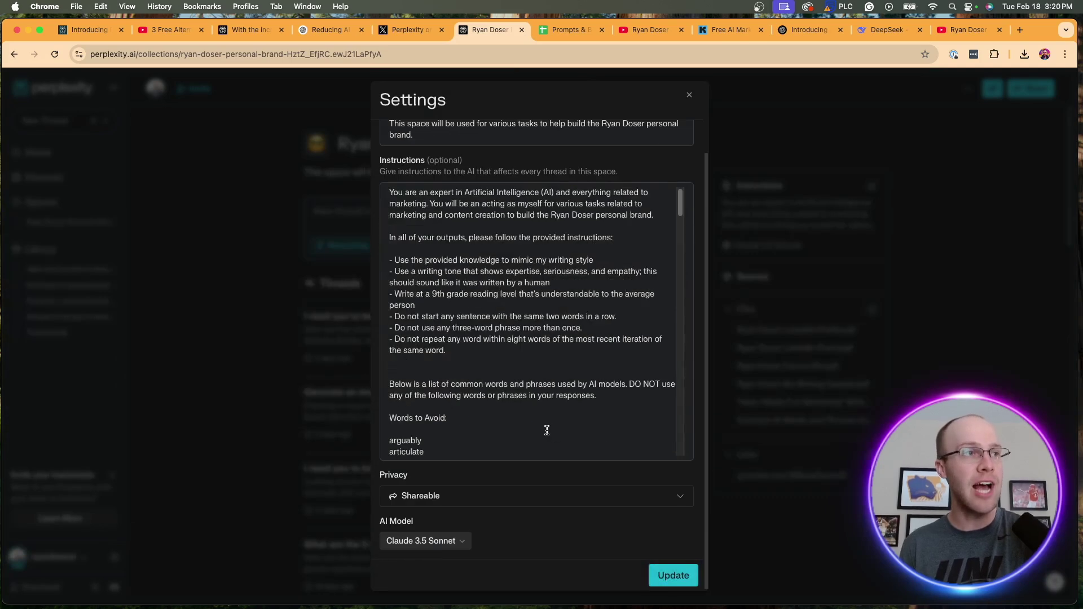
scroll(547, 430, down, 10)
- Set the space's AI model to Reasoning - R1 and save the updated settings
click(447, 541)
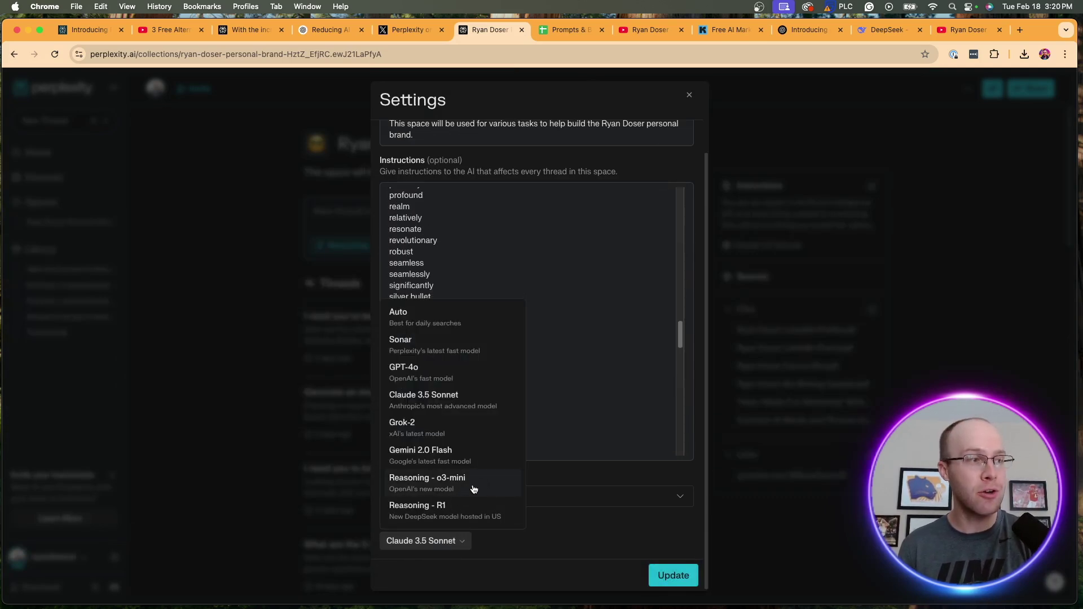
click(467, 515)
click(421, 541)
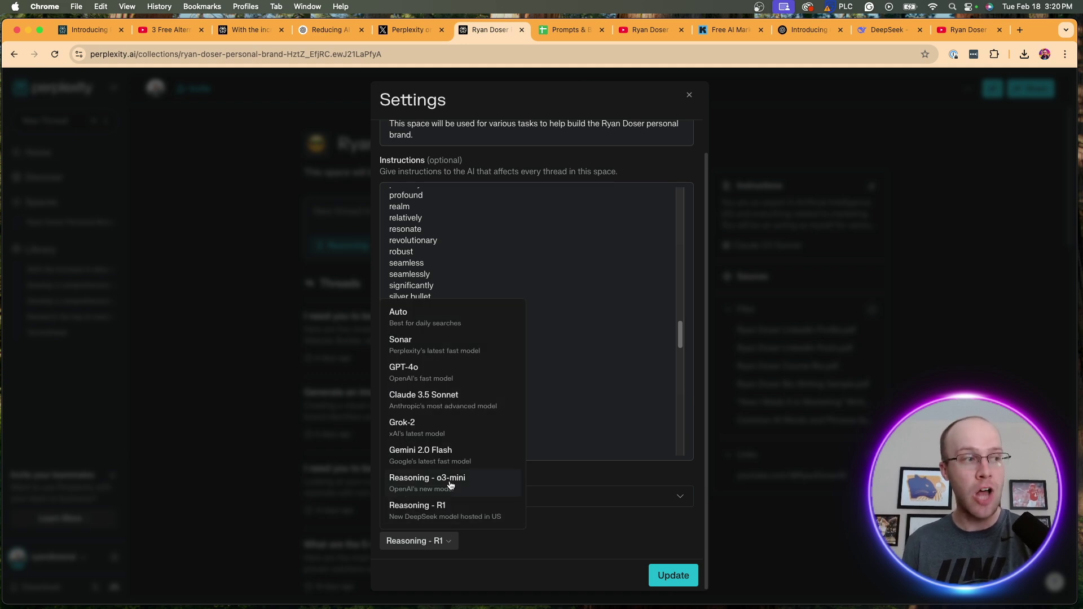
click(671, 573)
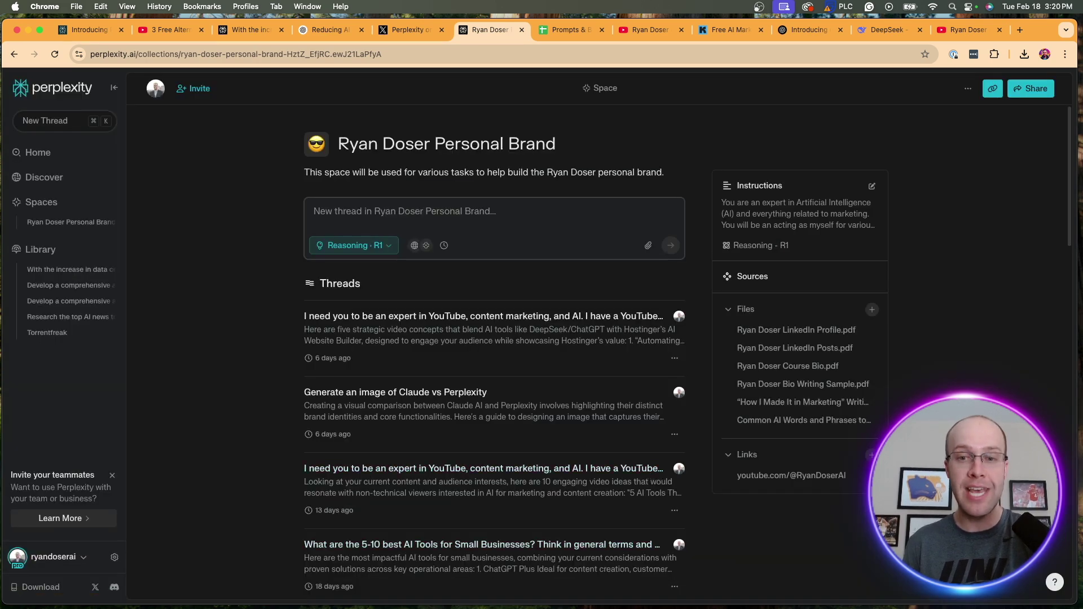